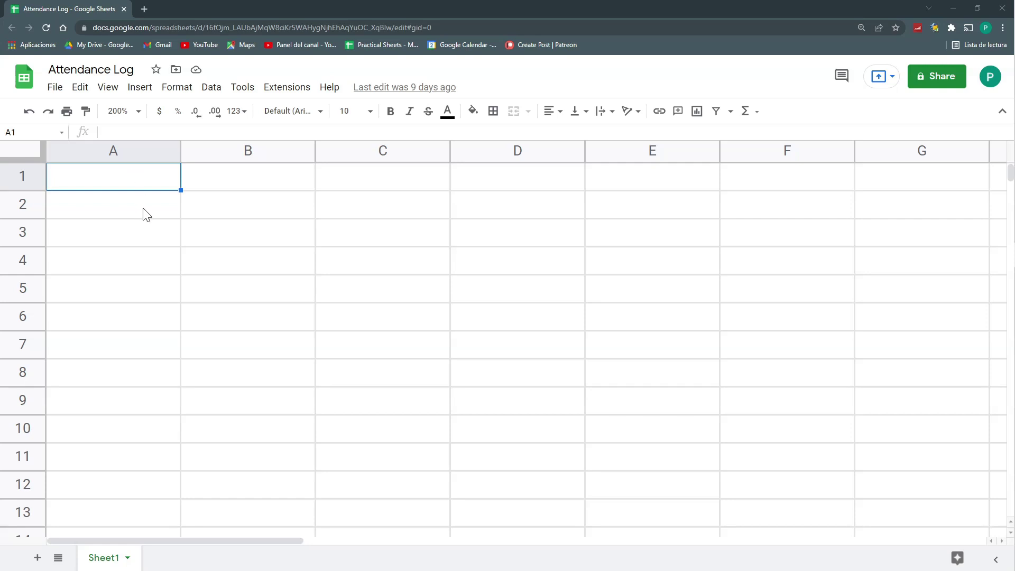
Enter 'Name of the Class' in A1 and 'Introduction to Sheets' in B1, auto-fitting columns A and B
{"action": "left_click", "coordinate": [163, 214]}
{"action": "left_click", "coordinate": [161, 239]}
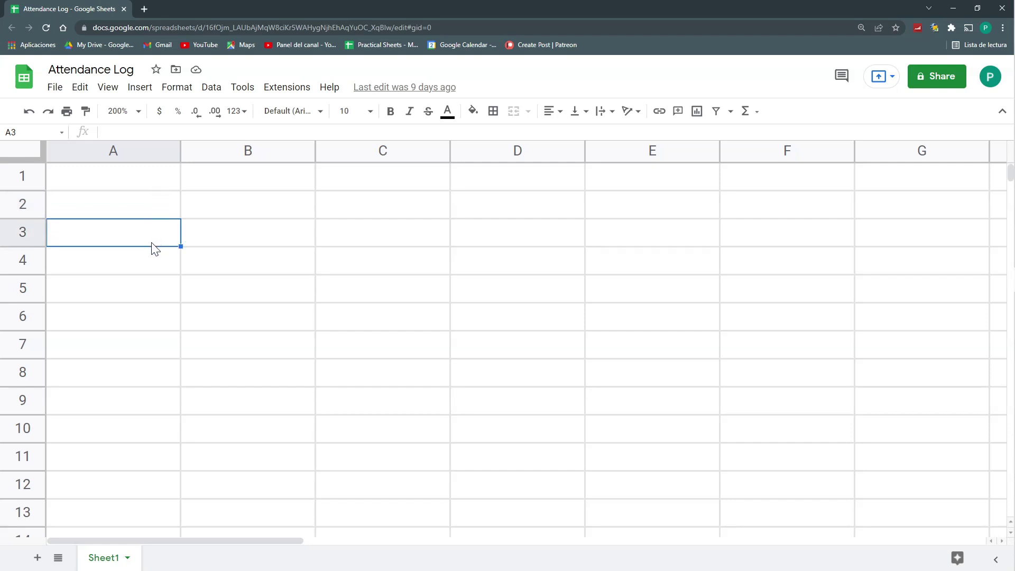
{"action": "left_click", "coordinate": [144, 176]}
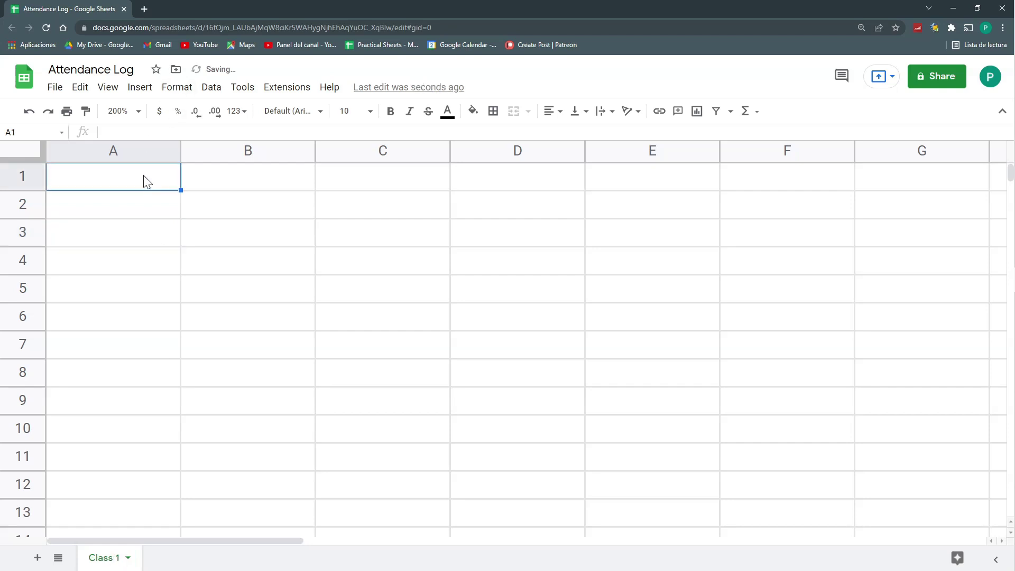
{"action": "type", "text": "Name of the Class"}
{"action": "key", "text": "Tab"}
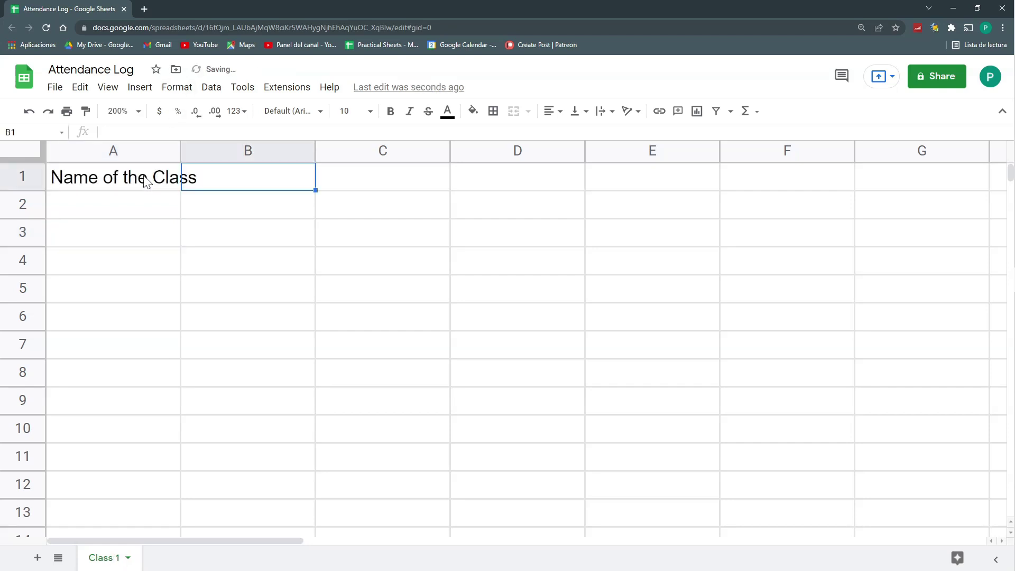
{"action": "type", "text": "Introducti"}
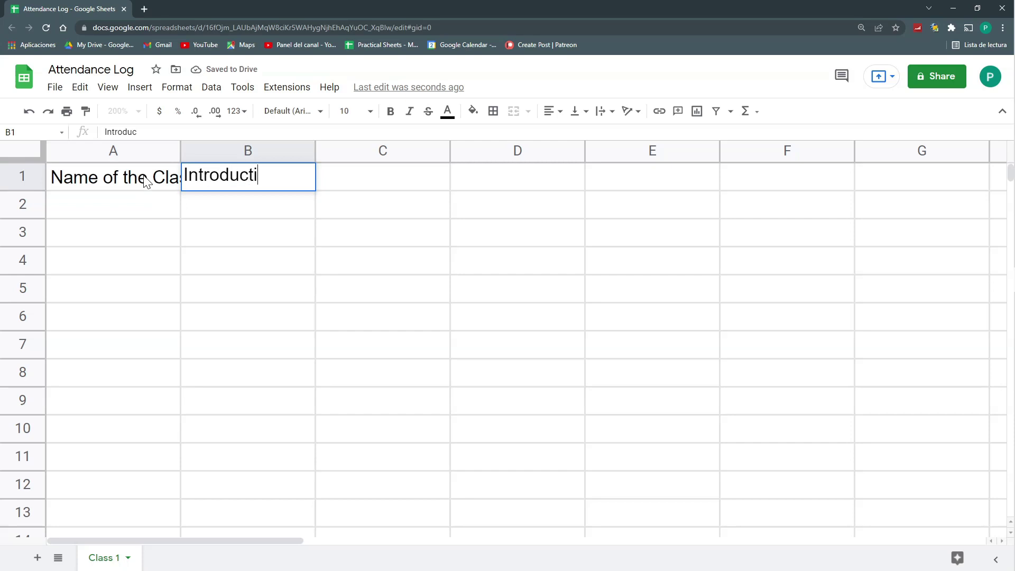
{"action": "type", "text": "on to Sheets"}
{"action": "left_click_drag", "start_coordinate": [113, 151], "coordinate": [247, 151]}
{"action": "double_click", "coordinate": [180, 150]}
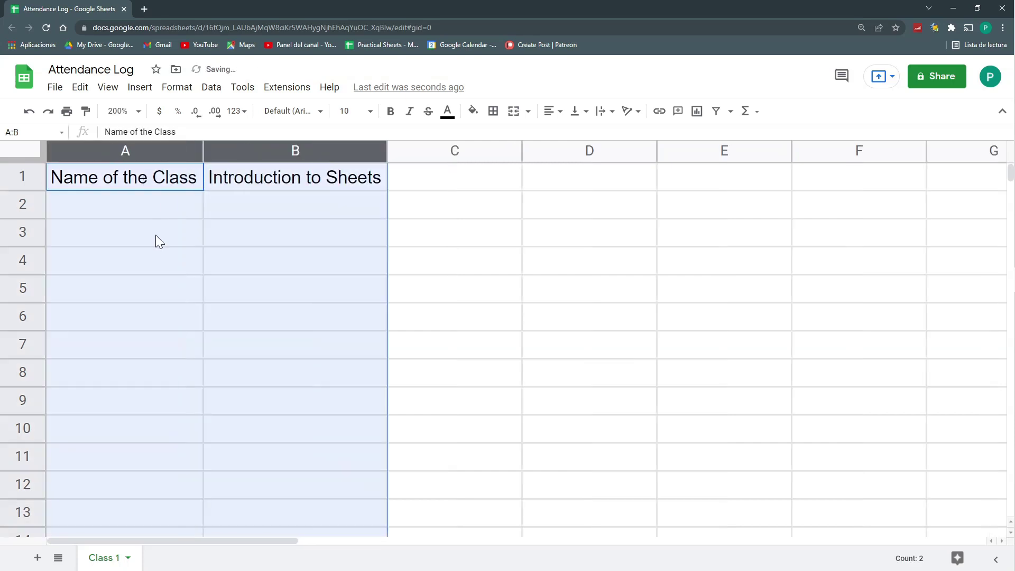
Add an Attendees heading in A3 with Juan, Pedro, Maria, Andrew and Sarah listed below
{"action": "left_click", "coordinate": [154, 235]}
{"action": "type", "text": "Atte"}
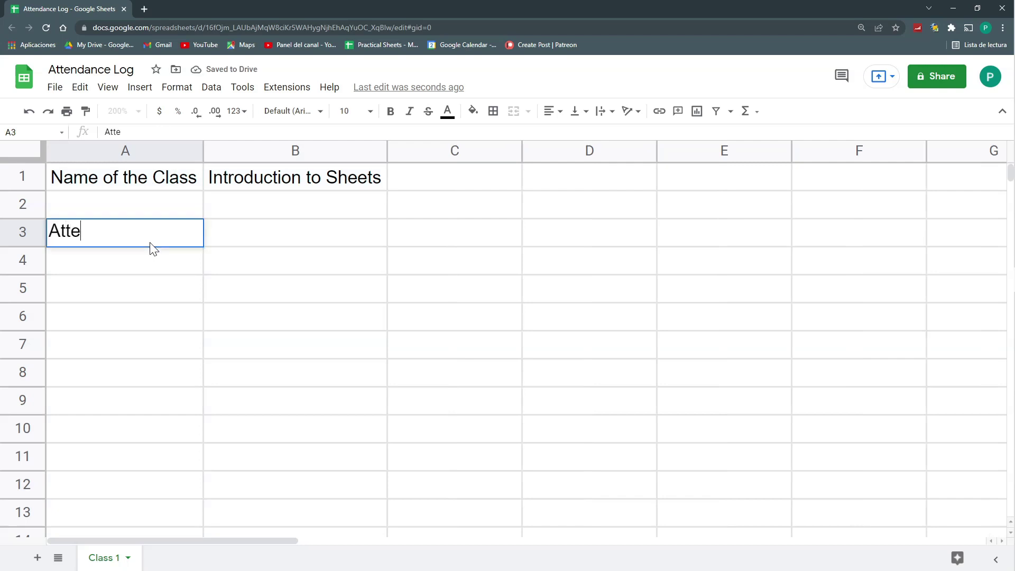
{"action": "type", "text": "ndees"}
{"action": "key", "text": "Return"}
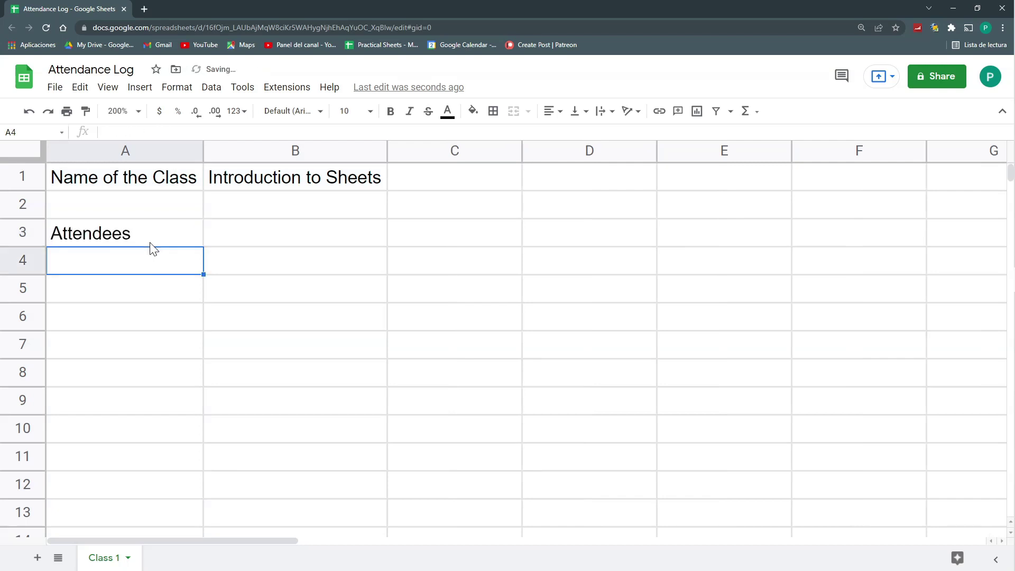
{"action": "type", "text": "Juan"}
{"action": "key", "text": "Return"}
{"action": "type", "text": "Pedro"}
{"action": "key", "text": "Return"}
{"action": "type", "text": "Maria"}
{"action": "key", "text": "Return"}
{"action": "type", "text": "Andrew"}
{"action": "key", "text": "Return"}
{"action": "type", "text": "Sarah"}
{"action": "key", "text": "Return"}
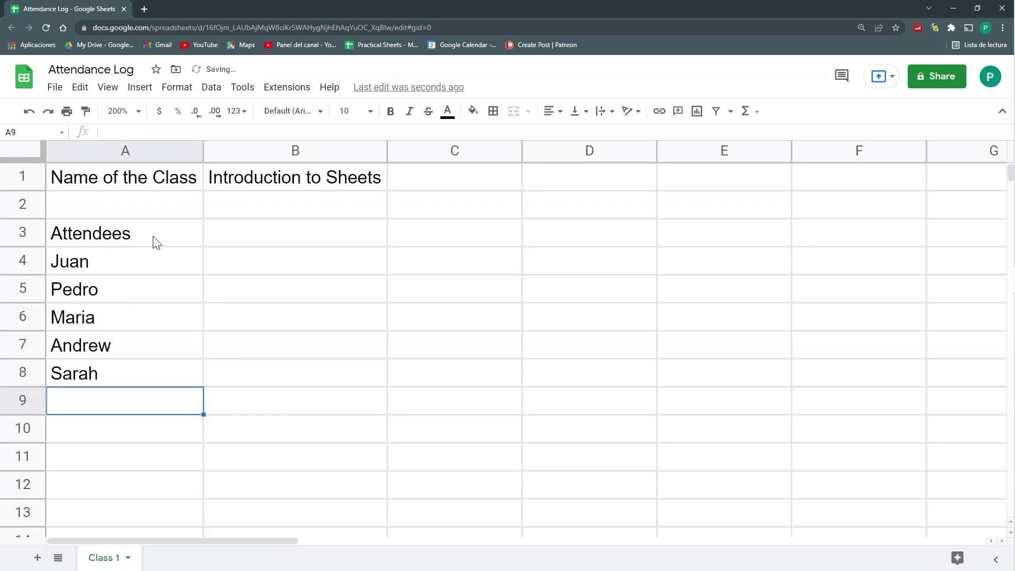
Bold the Attendees and Name of the Class labels and auto-fit column A
{"action": "left_click", "coordinate": [159, 243]}
{"action": "left_click", "coordinate": [390, 110]}
{"action": "left_click", "coordinate": [127, 178]}
{"action": "key", "text": "ctrl+b"}
{"action": "double_click", "coordinate": [203, 151]}
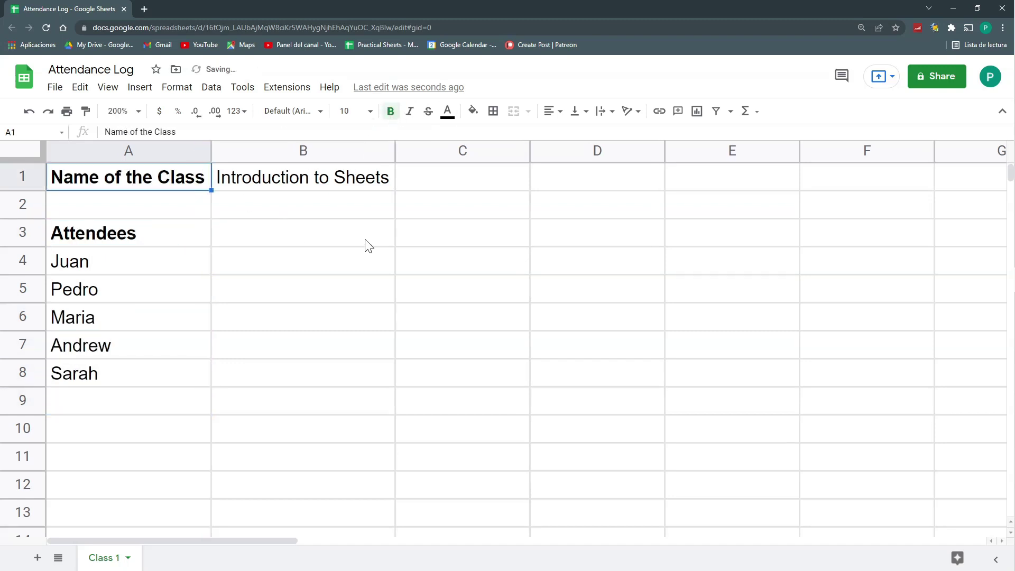
{"action": "left_click", "coordinate": [419, 240]}
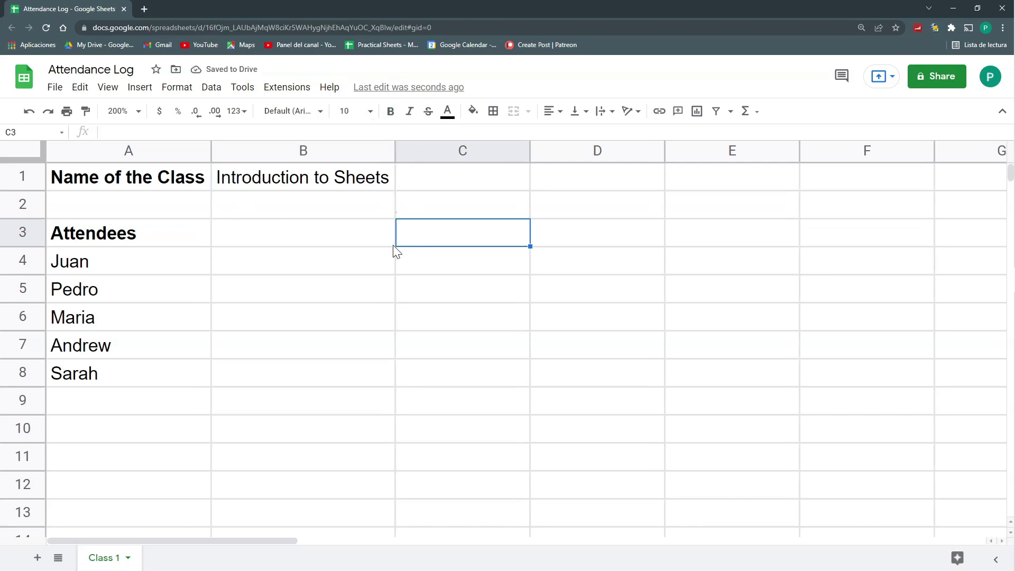
Insert a row above Attendees with '# of Attendees' in A2 and =COUNTA(A5:A) in B2
{"action": "right_click", "coordinate": [34, 234]}
{"action": "left_click", "coordinate": [77, 344]}
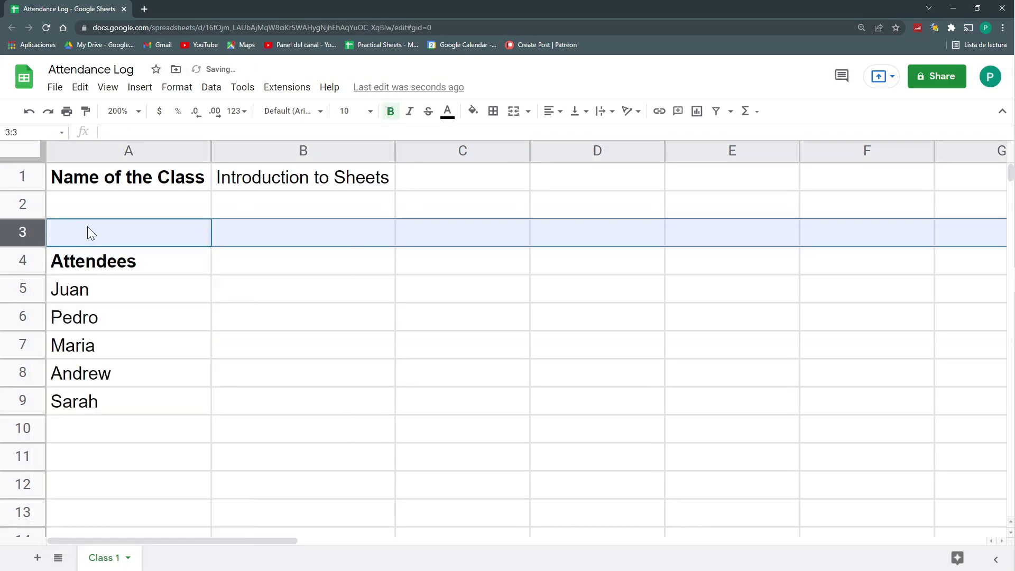
{"action": "left_click", "coordinate": [76, 211]}
{"action": "type", "text": "# of Attendees"}
{"action": "key", "text": "Return"}
{"action": "key", "text": "Up"}
{"action": "key", "text": "Right"}
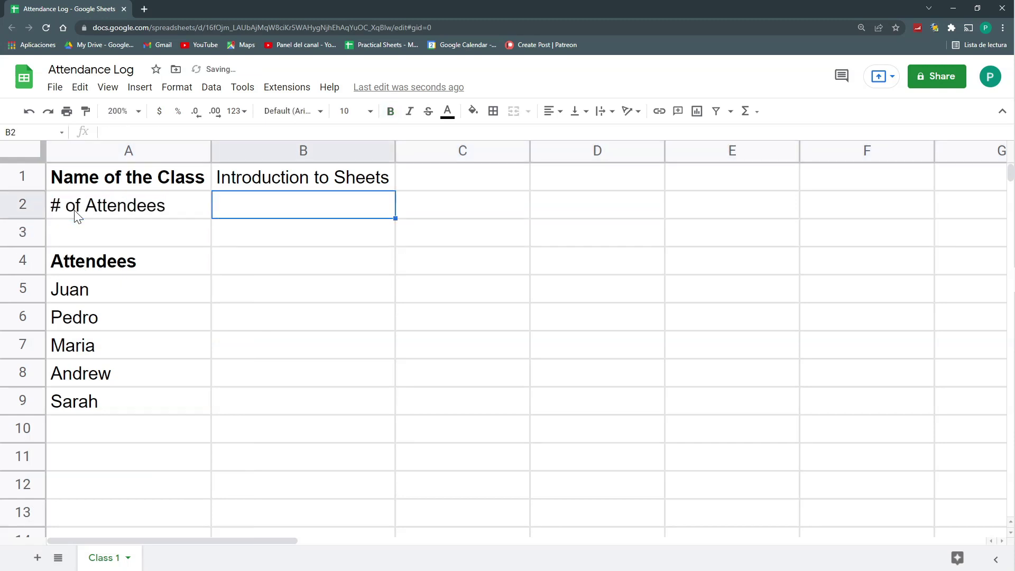
{"action": "type", "text": "=COU"}
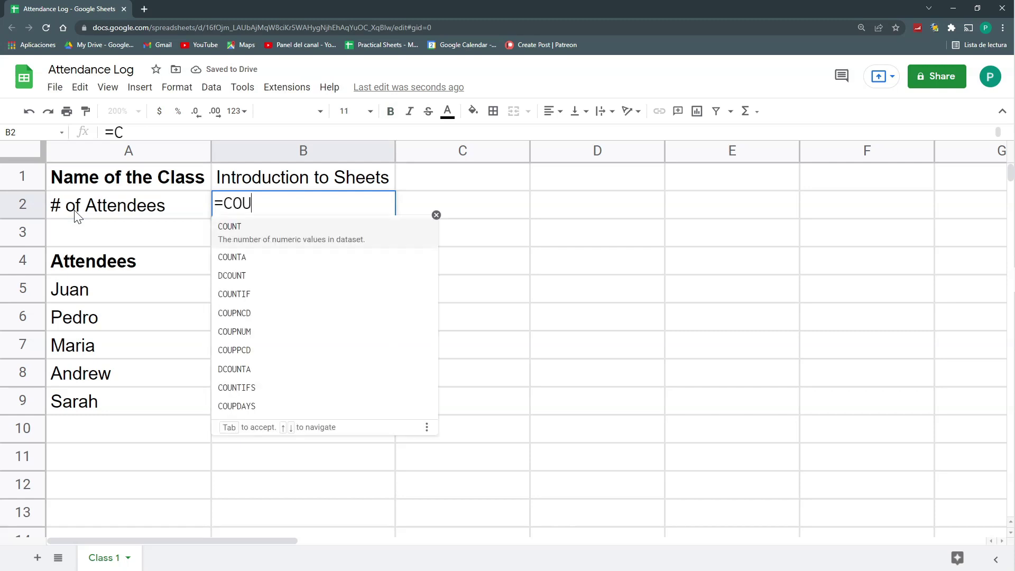
{"action": "type", "text": "NTA("}
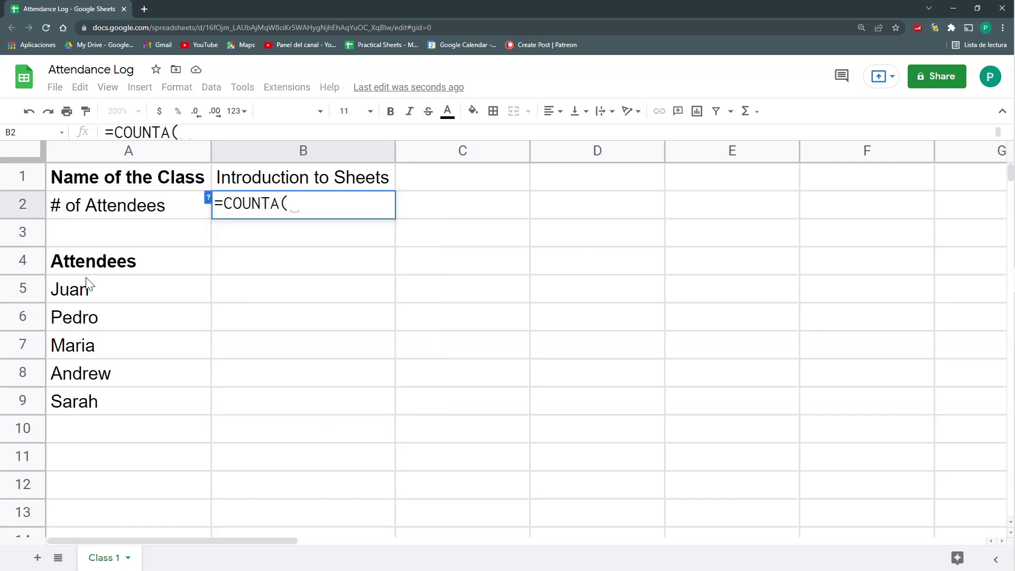
{"action": "left_click", "coordinate": [95, 289]}
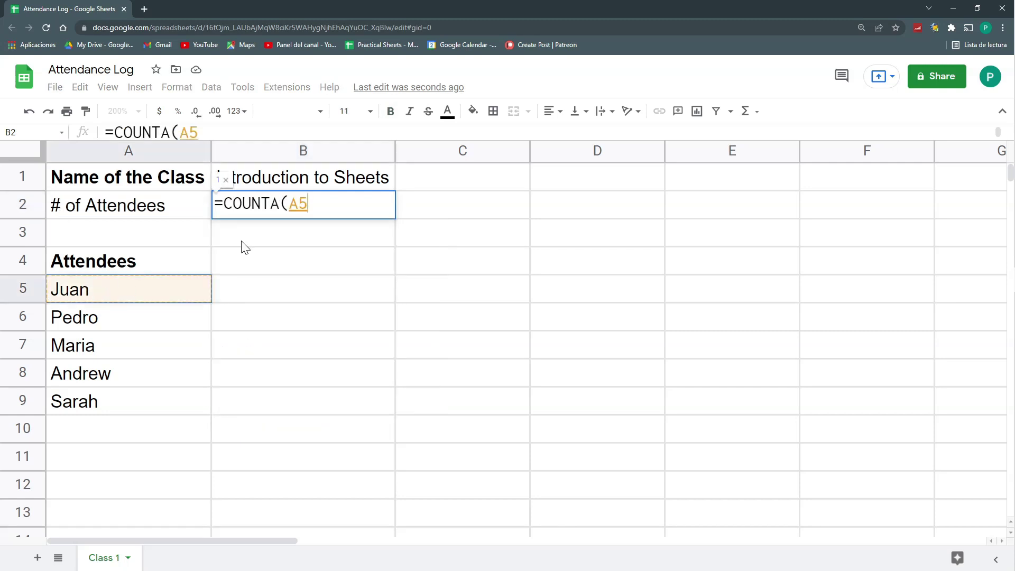
{"action": "type", "text": ":A)"}
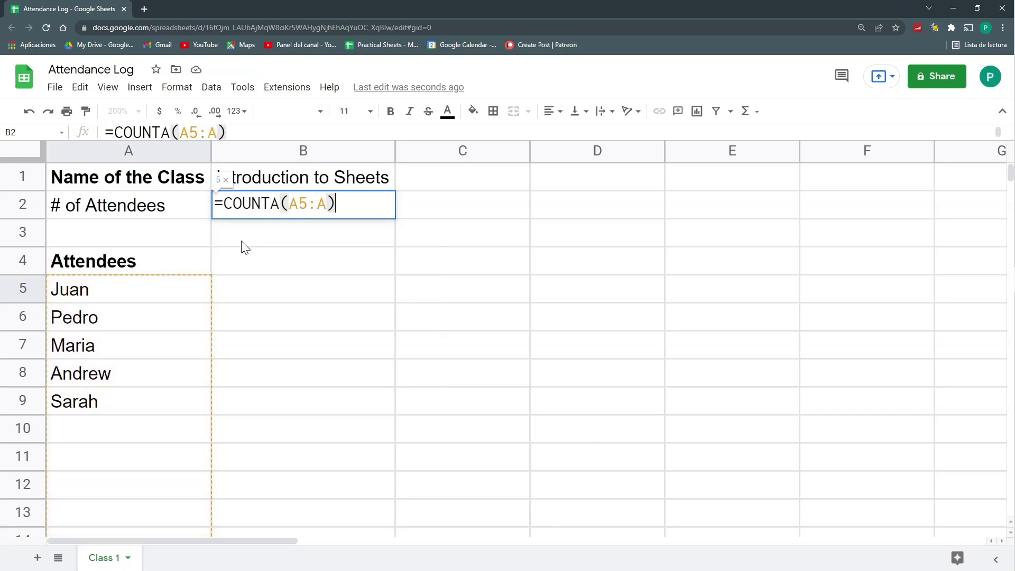
{"action": "key", "text": "Return"}
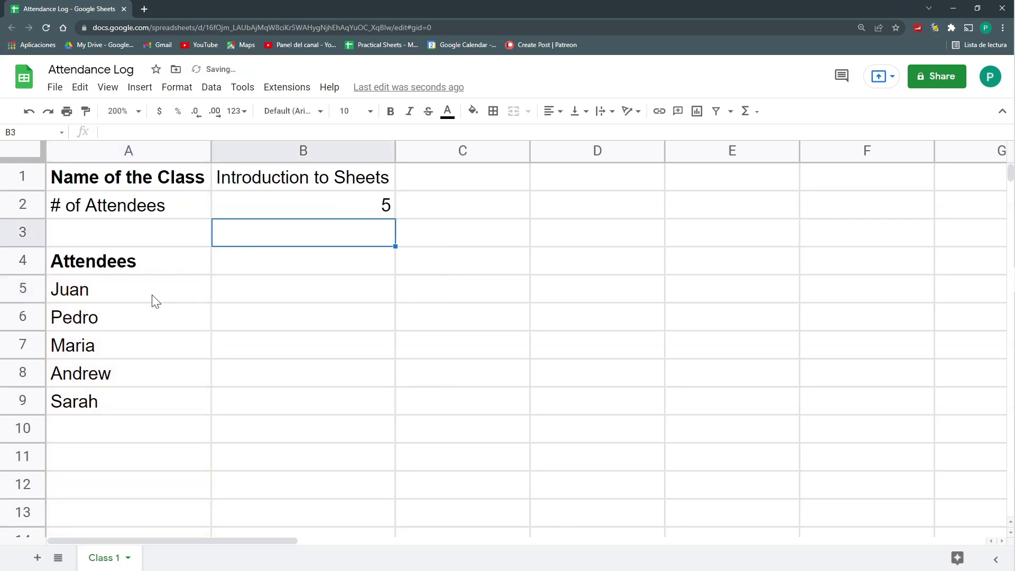
Bold the # of Attendees label and review the five names in A5:A9
{"action": "left_click", "coordinate": [166, 210]}
{"action": "left_click", "coordinate": [391, 112]}
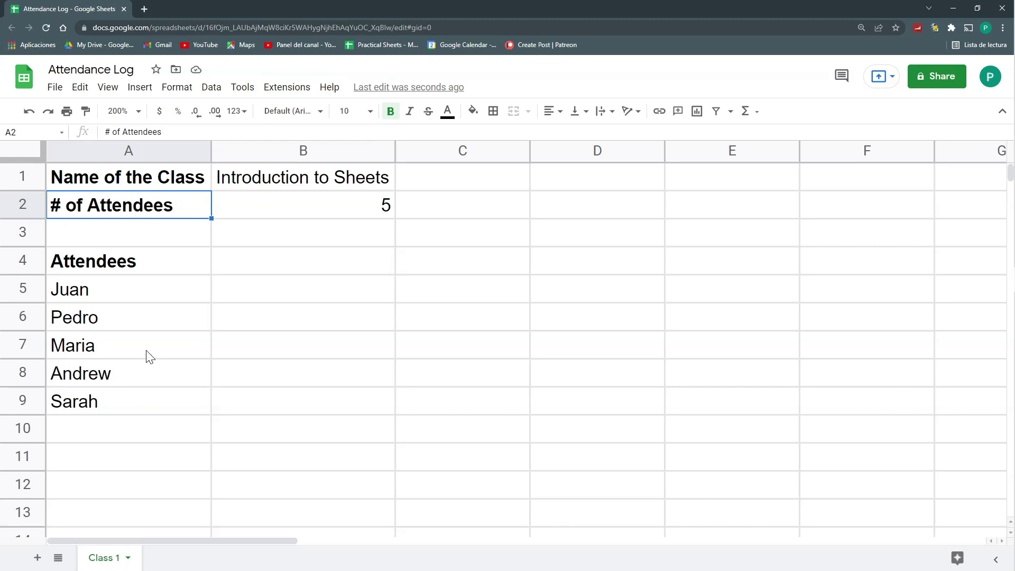
{"action": "left_click_drag", "start_coordinate": [129, 290], "coordinate": [132, 401]}
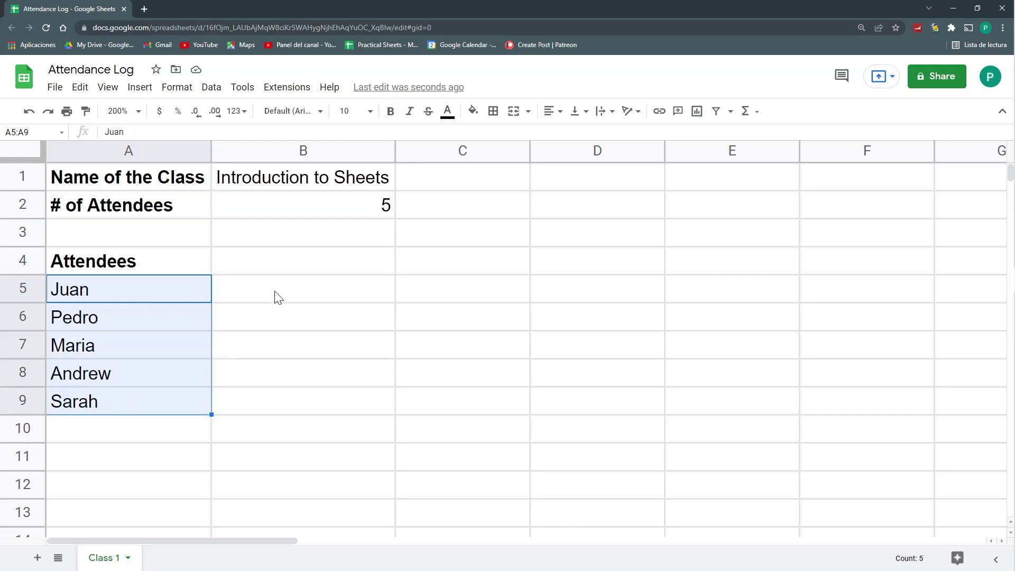
{"action": "left_click", "coordinate": [271, 319]}
{"action": "left_click", "coordinate": [275, 341]}
{"action": "left_click", "coordinate": [281, 375]}
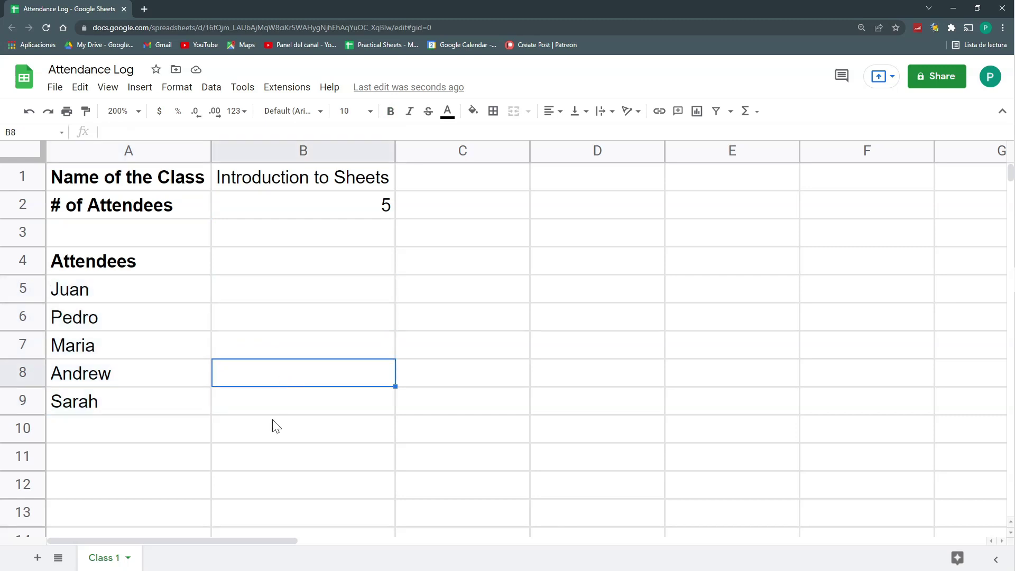
Duplicate the Class 1 sheet and name the copy 'Class 2'
{"action": "left_click", "coordinate": [128, 558]}
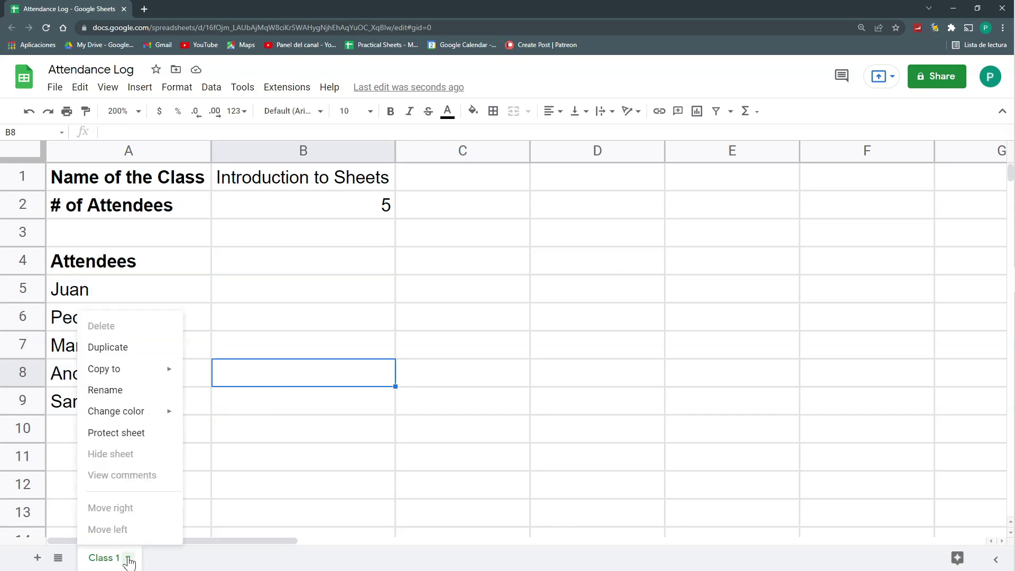
{"action": "left_click", "coordinate": [121, 357]}
{"action": "double_click", "coordinate": [226, 557]}
{"action": "left_click_drag", "start_coordinate": [222, 558], "coordinate": [152, 558]}
{"action": "type", "text": "Class 2"}
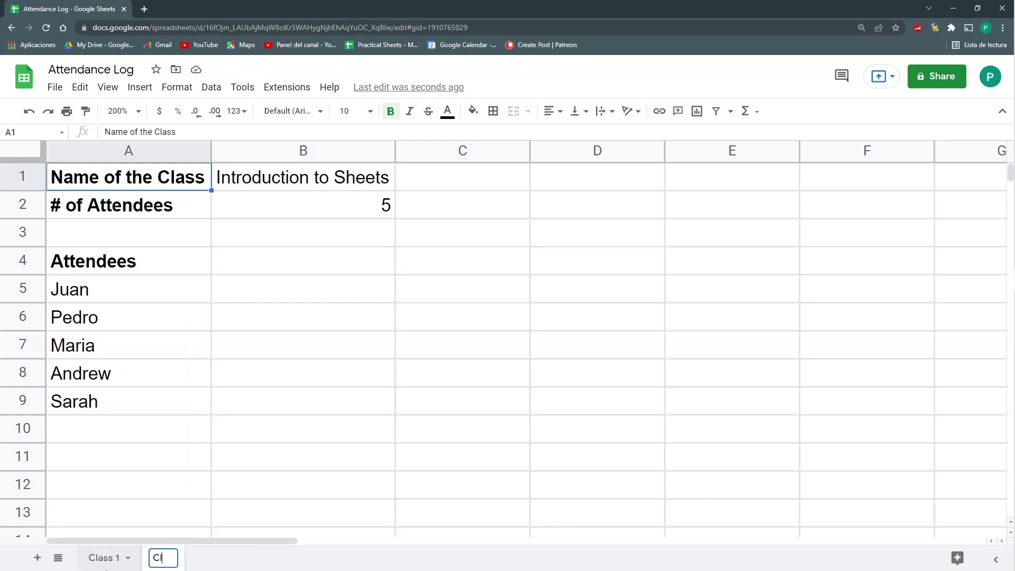
{"action": "key", "text": "Return"}
Insert checkboxes into B5:B9 beside the attendee names
{"action": "left_click_drag", "start_coordinate": [239, 288], "coordinate": [296, 402]}
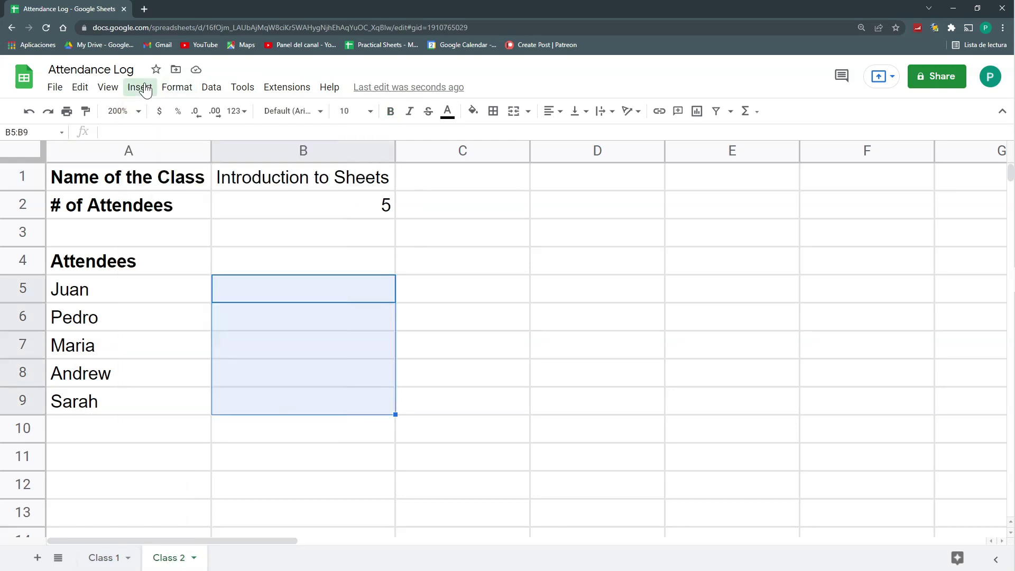
{"action": "left_click", "coordinate": [140, 86]}
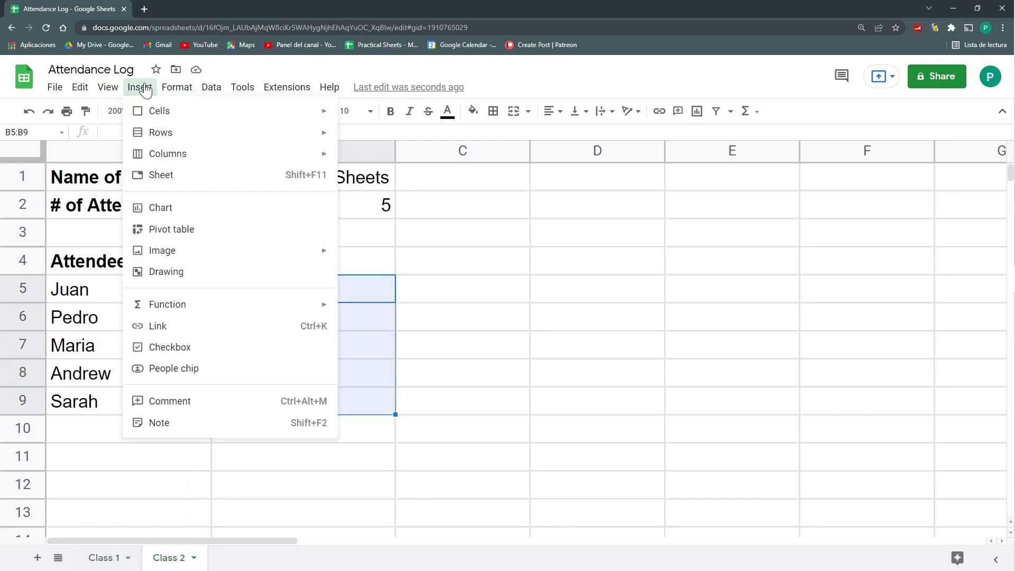
{"action": "left_click", "coordinate": [186, 346]}
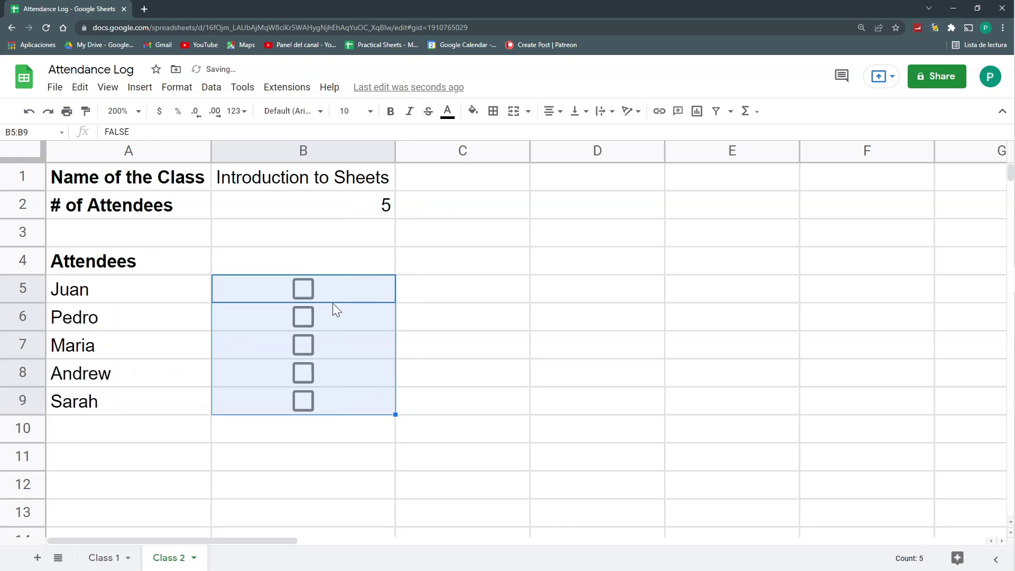
{"action": "left_click", "coordinate": [275, 297]}
Insert a row above row 4 and change the A2 label to '# of RSVPs'
{"action": "left_click", "coordinate": [21, 259]}
{"action": "right_click", "coordinate": [22, 258]}
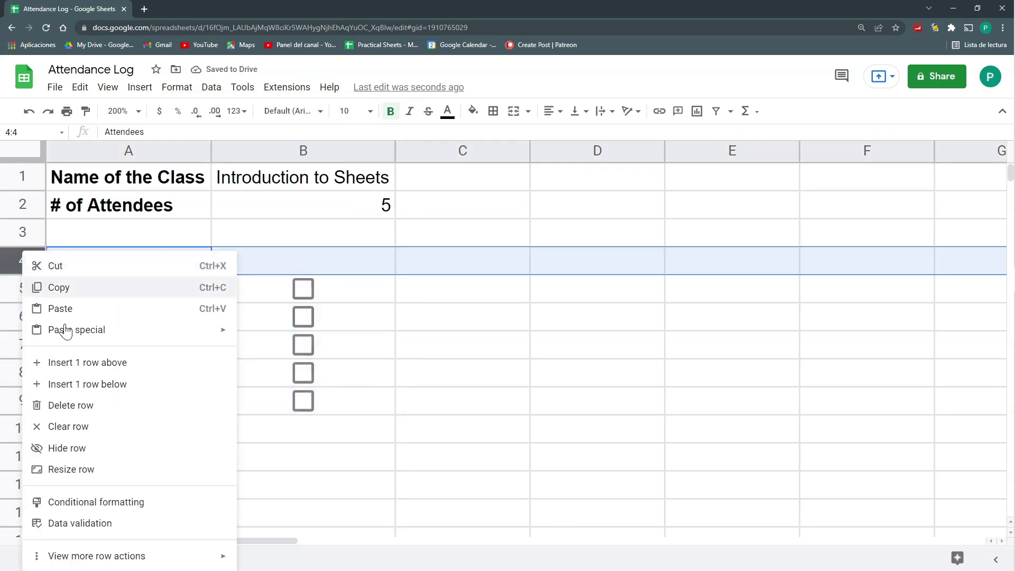
{"action": "left_click", "coordinate": [84, 365]}
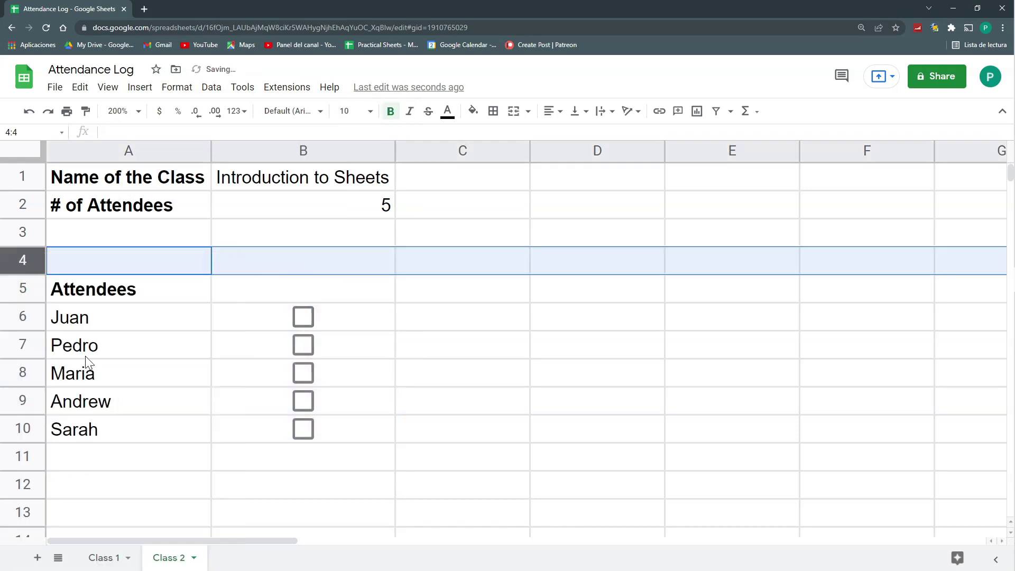
{"action": "left_click", "coordinate": [170, 207]}
{"action": "double_click", "coordinate": [172, 205]}
{"action": "left_click_drag", "start_coordinate": [172, 205], "coordinate": [84, 204]}
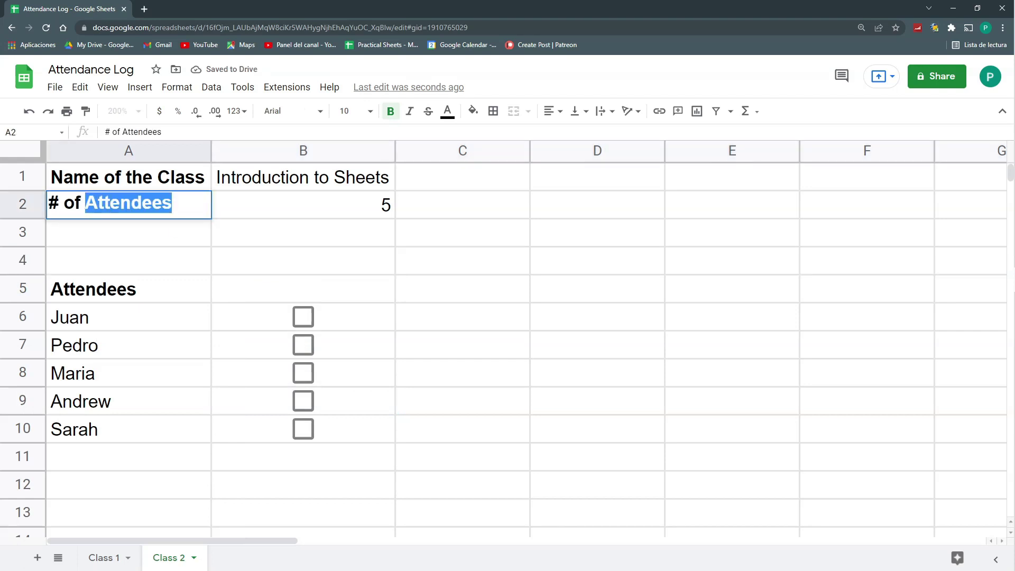
{"action": "type", "text": "RSVPs"}
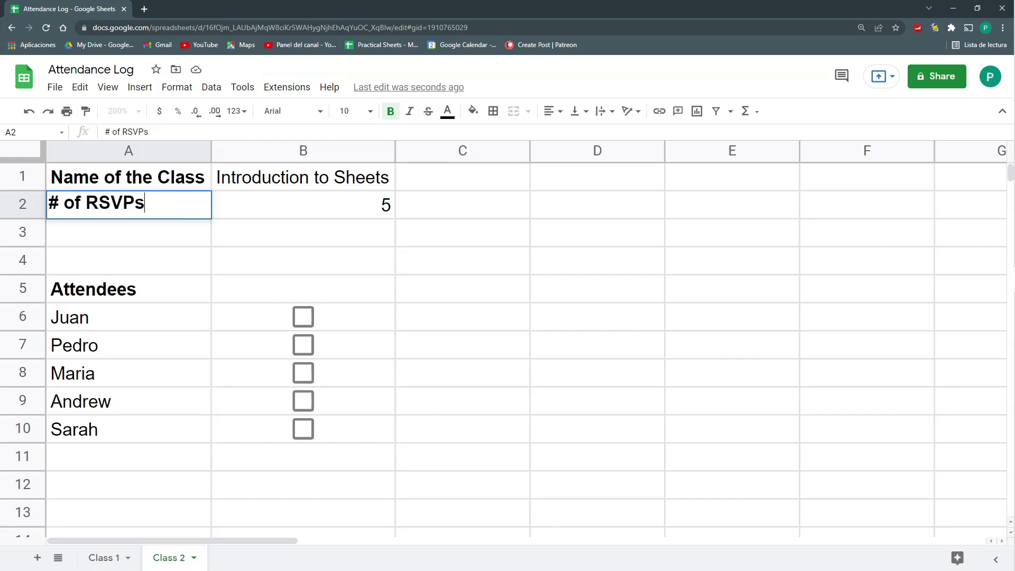
{"action": "key", "text": "Return"}
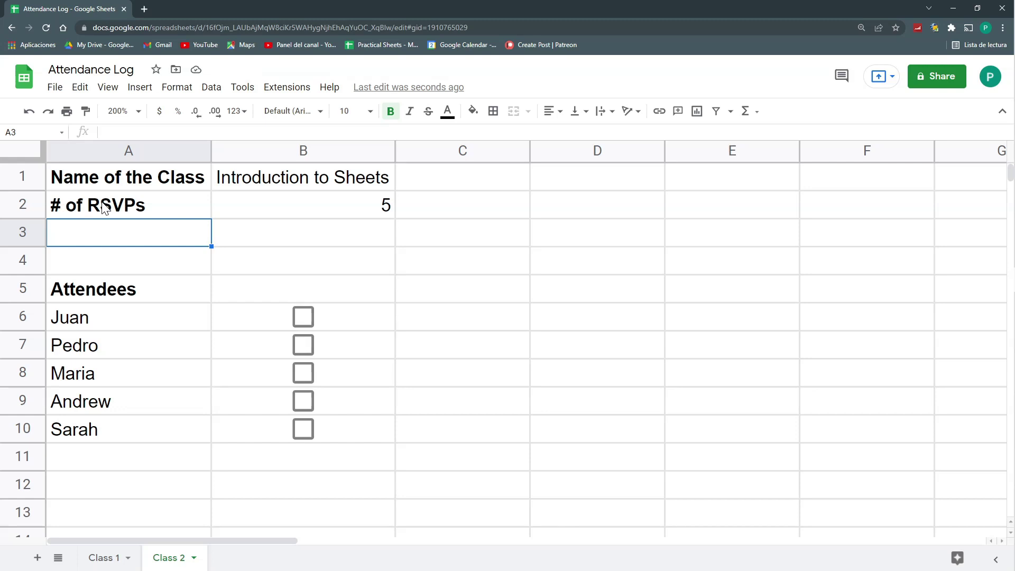
Label the new row 3 '# of Attendees' and check the count of the five names
{"action": "type", "text": "# of Attendees"}
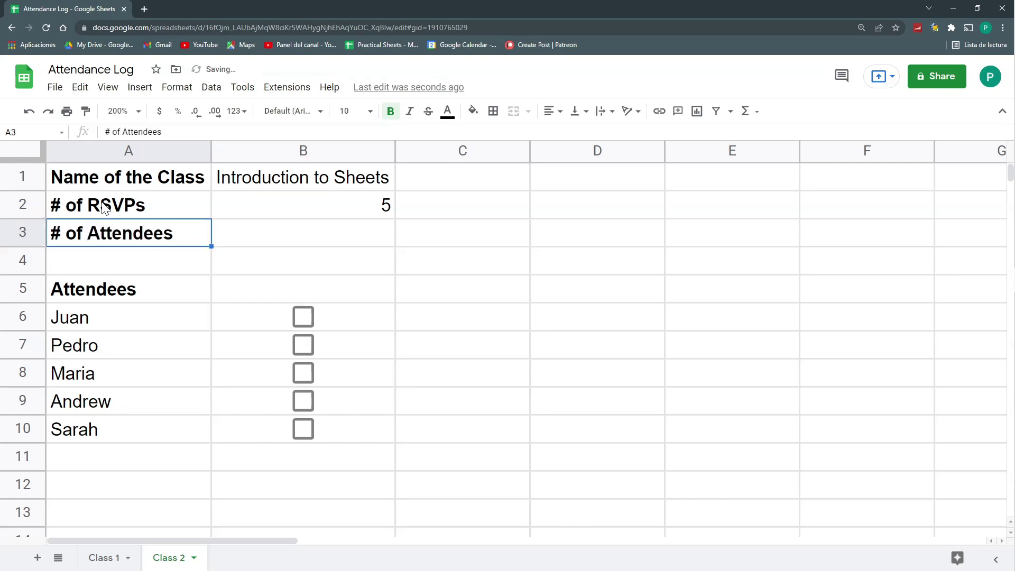
{"action": "key", "text": "Tab"}
{"action": "key", "text": "Up"}
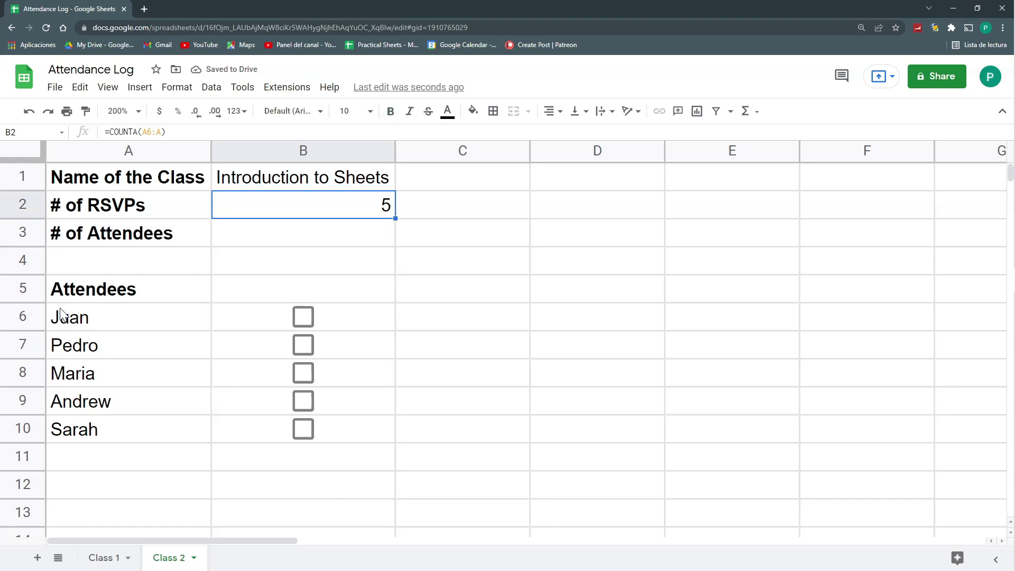
{"action": "left_click_drag", "start_coordinate": [72, 320], "coordinate": [84, 426]}
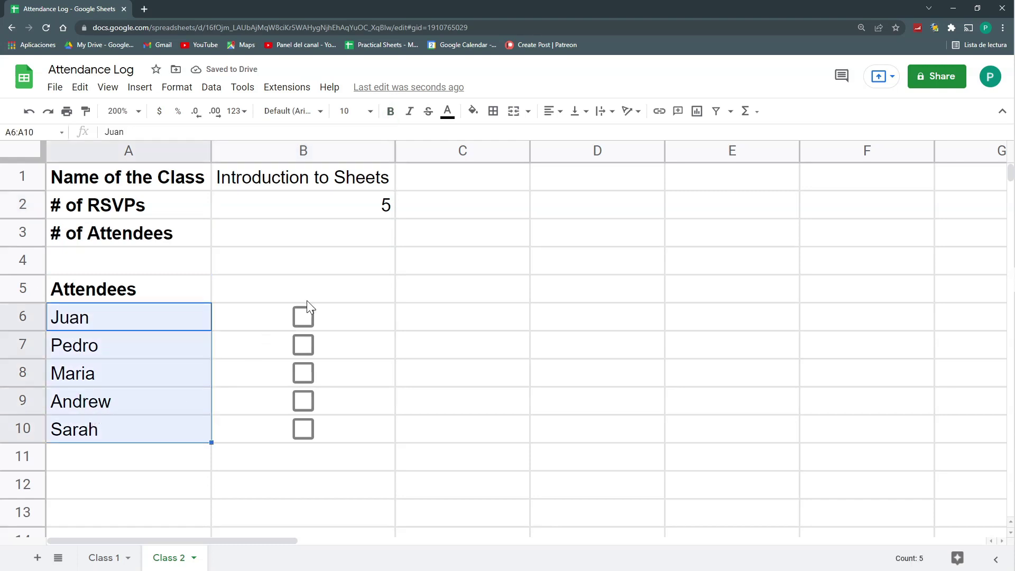
Tick the attendance checkboxes for Juan, Maria and Andrew
{"action": "left_click", "coordinate": [335, 313]}
{"action": "key", "text": "space"}
{"action": "left_click", "coordinate": [304, 372]}
{"action": "left_click", "coordinate": [302, 401]}
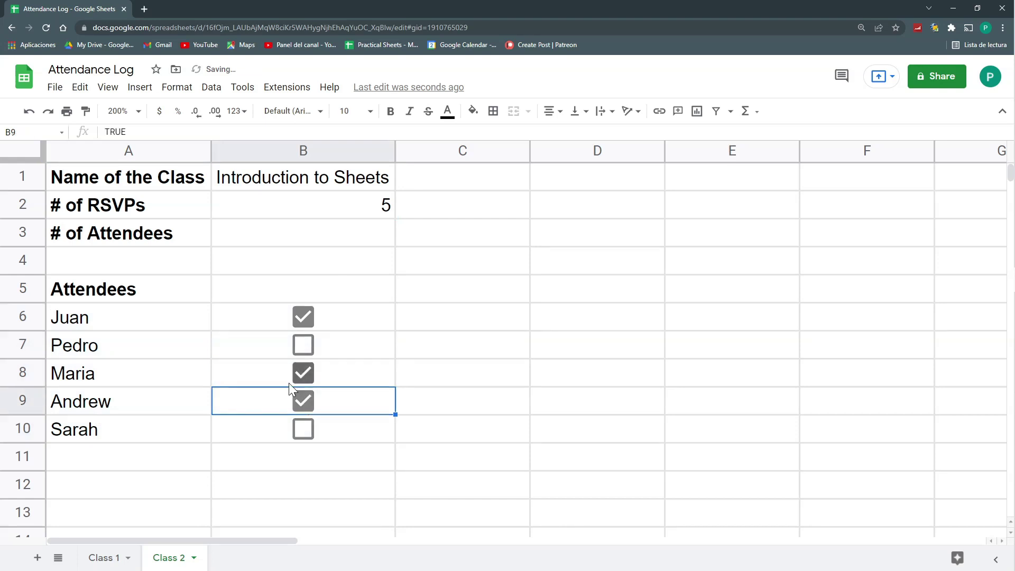
Enter =COUNTIF(B6:B;true) in B3 to count ticked boxes, giving 3 attendees
{"action": "left_click", "coordinate": [251, 236]}
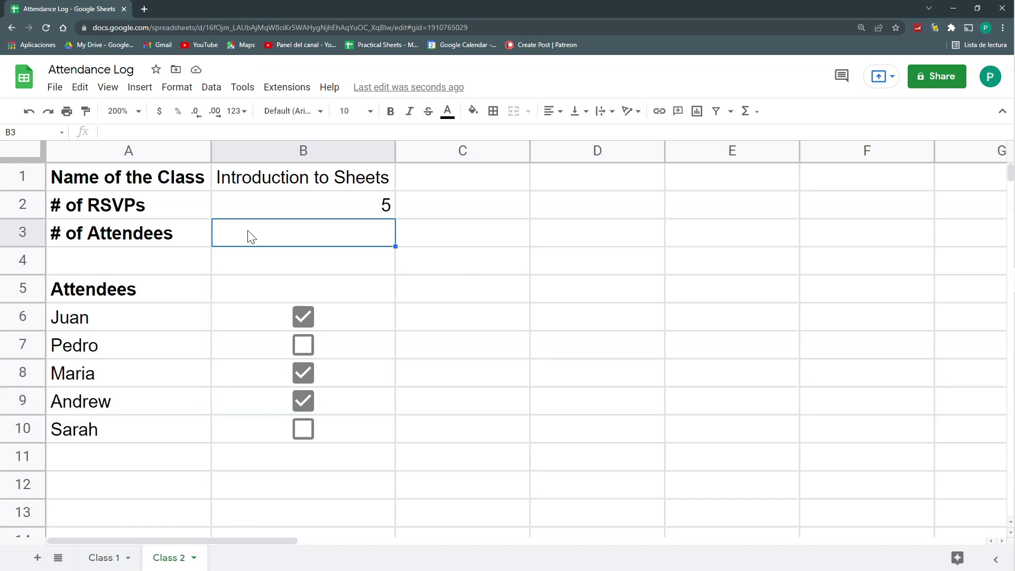
{"action": "type", "text": "=count"}
{"action": "left_click", "coordinate": [227, 335]}
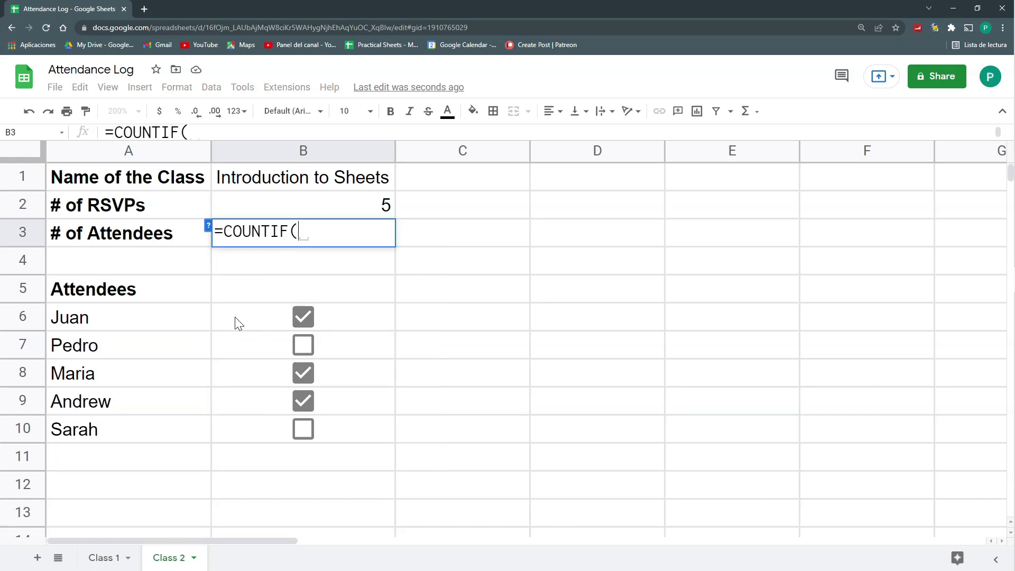
{"action": "left_click_drag", "start_coordinate": [236, 324], "coordinate": [237, 428]}
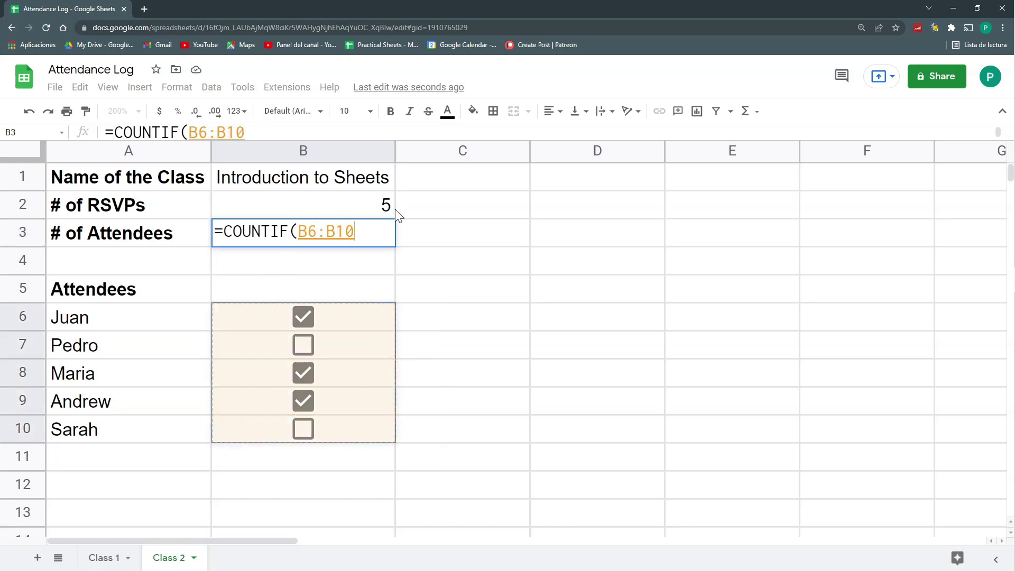
{"action": "key", "text": "BackSpace"}
{"action": "key", "text": "BackSpace"}
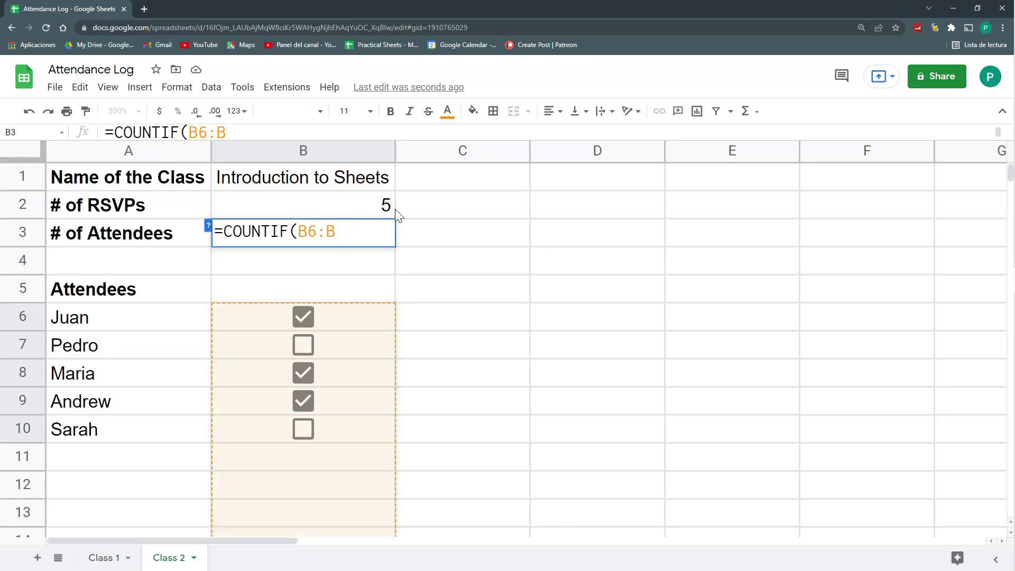
{"action": "type", "text": ";"}
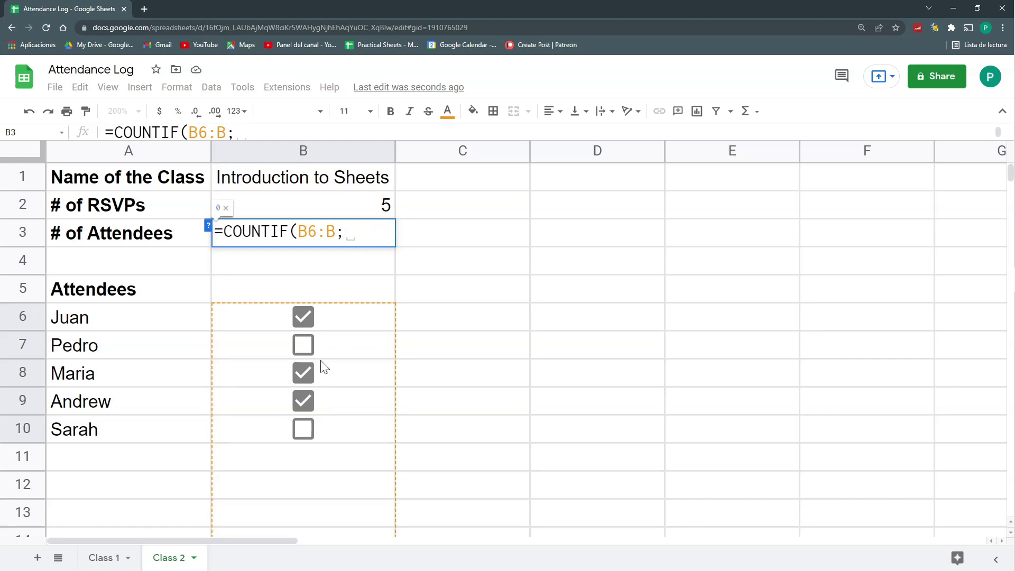
{"action": "type", "text": "true)"}
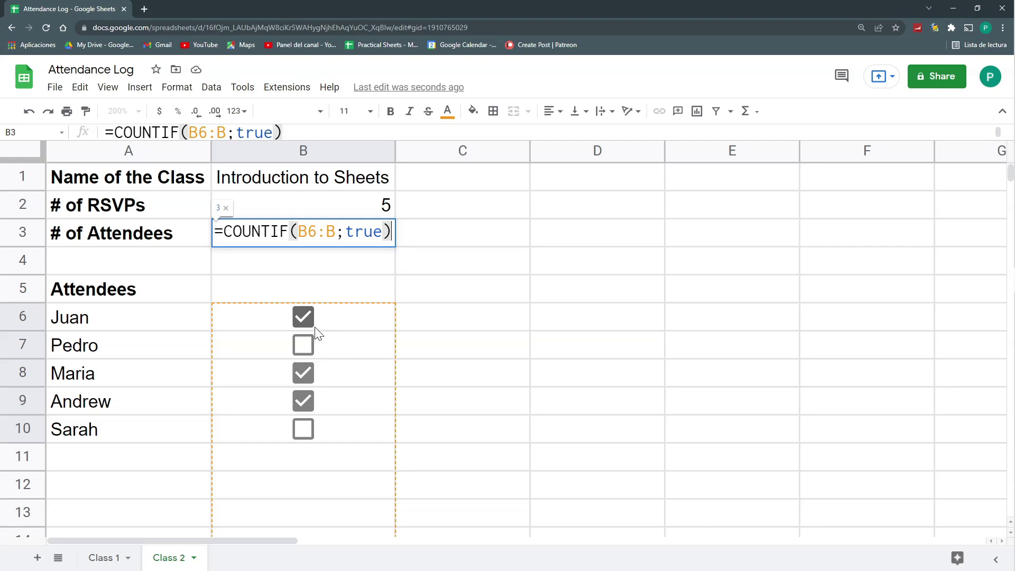
{"action": "key", "text": "Return"}
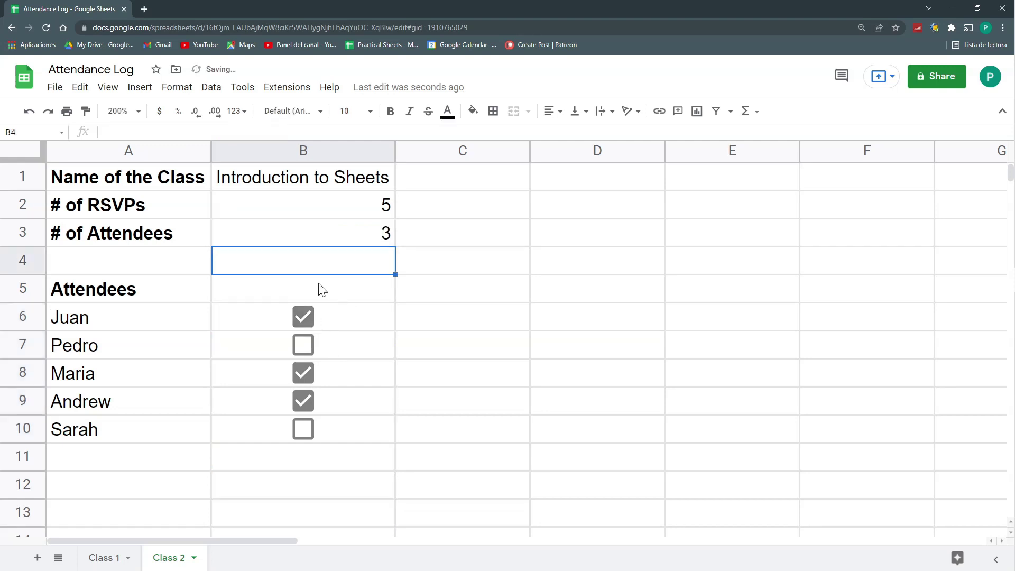
{"action": "left_click", "coordinate": [260, 241]}
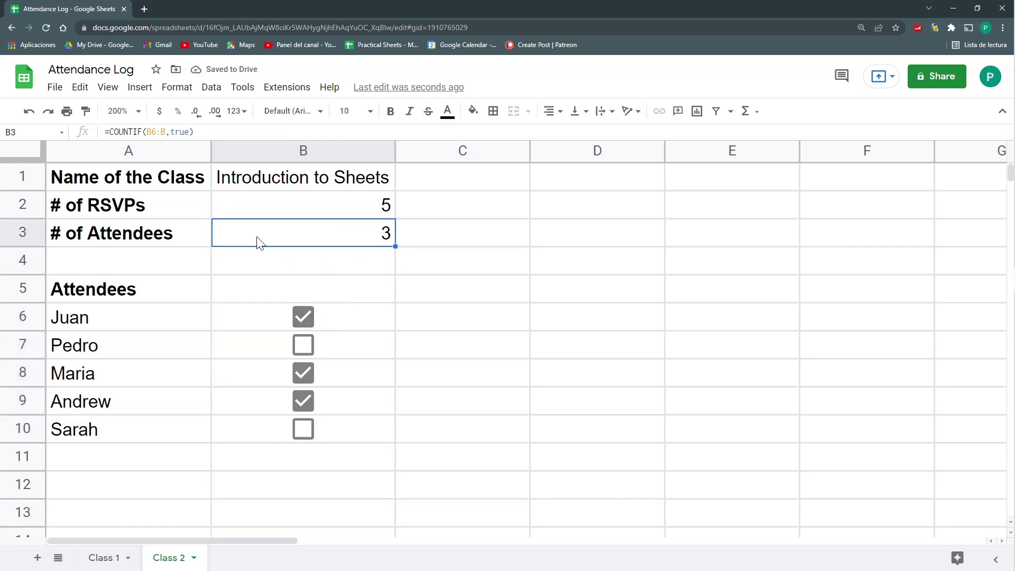
{"action": "left_click", "coordinate": [23, 289]}
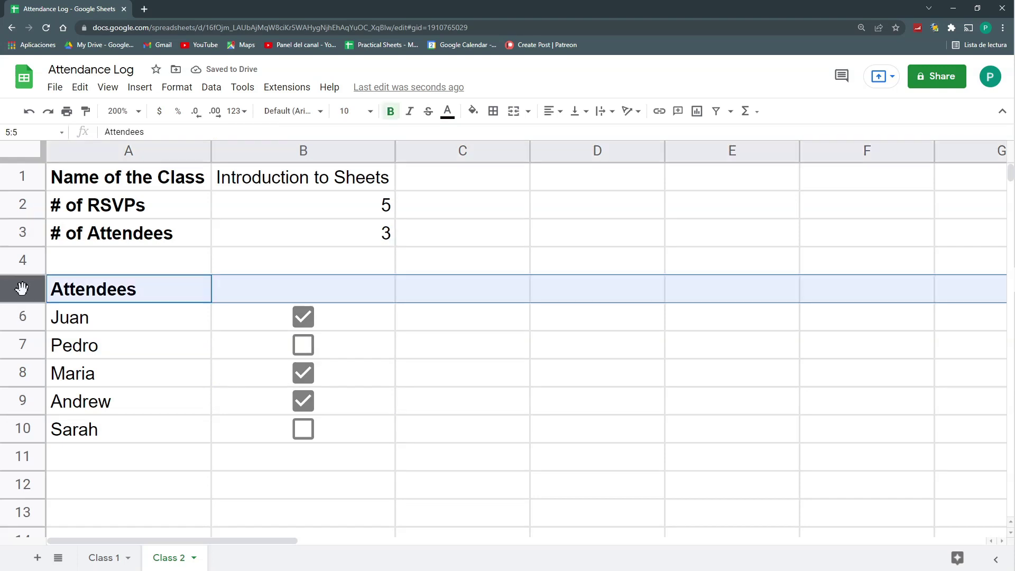
Add a '% of Attendance' row with =B3/B2 in B4, formatted as percent (60.00%)
{"action": "right_click", "coordinate": [23, 288]}
{"action": "left_click", "coordinate": [80, 365]}
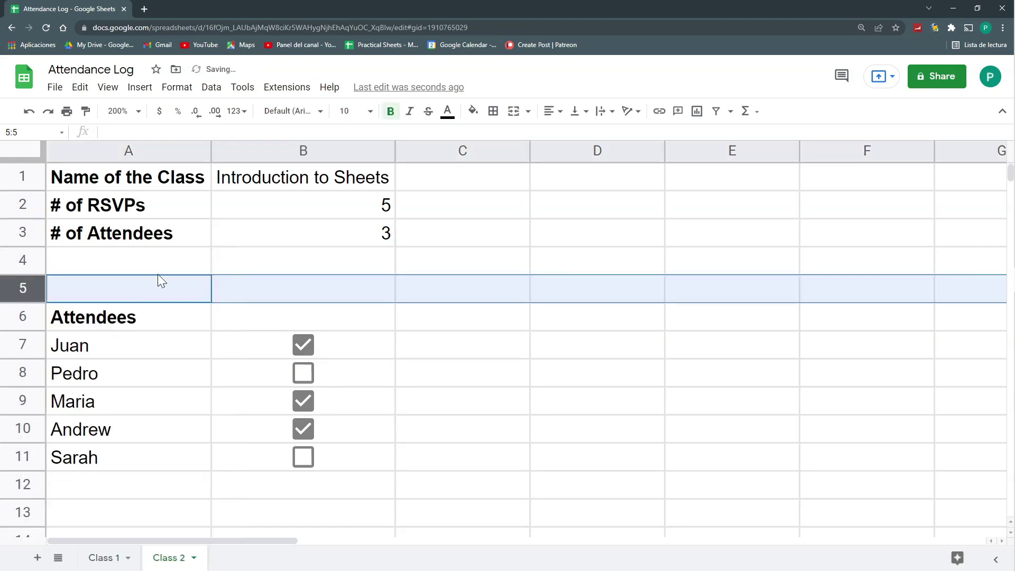
{"action": "left_click", "coordinate": [154, 261]}
{"action": "type", "text": "% of Attendance"}
{"action": "key", "text": "Tab"}
{"action": "type", "text": "=B3/B3"}
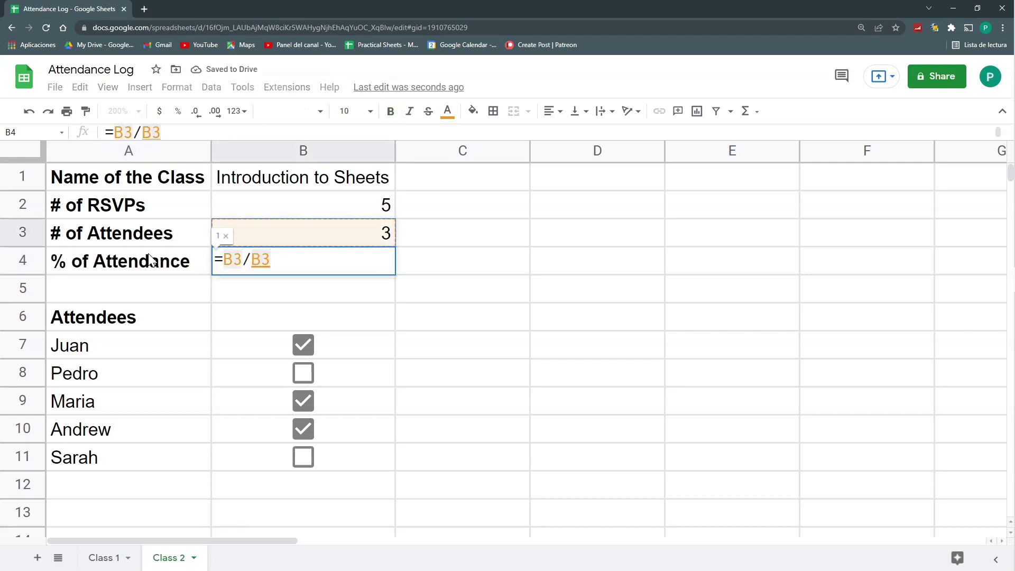
{"action": "key", "text": "Up"}
{"action": "key", "text": "Down"}
{"action": "key", "text": "Up"}
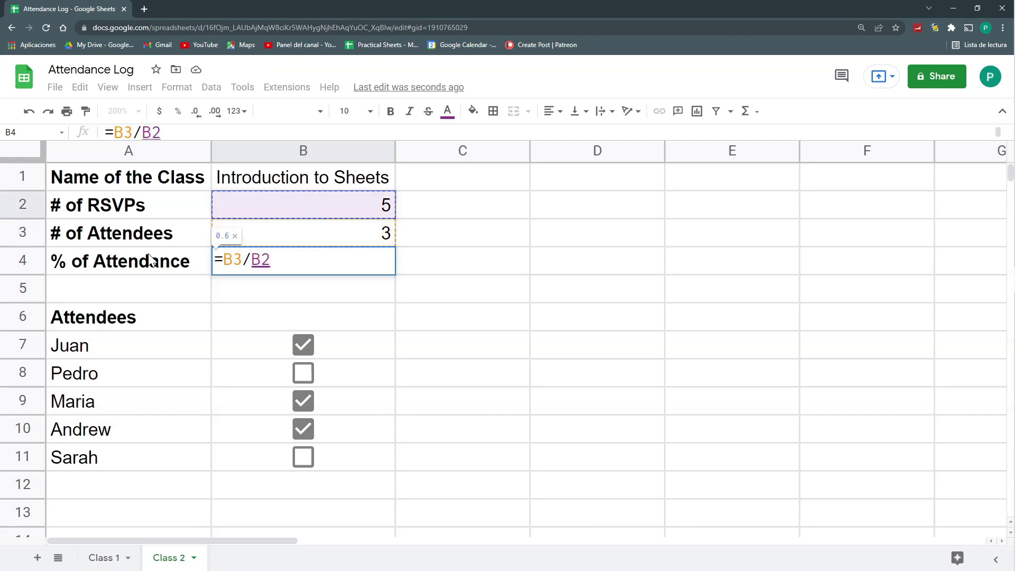
{"action": "key", "text": "ctrl+Return"}
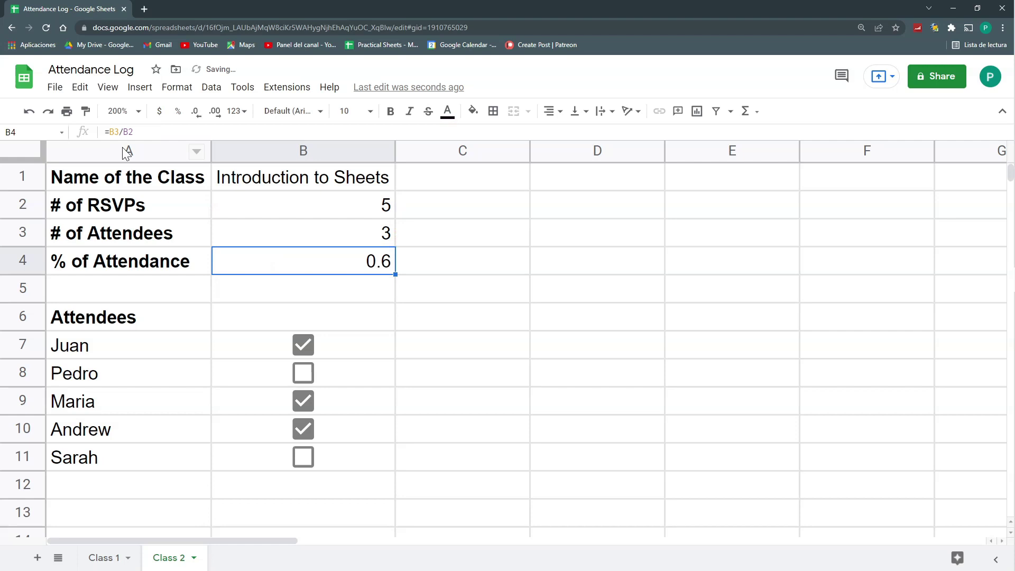
{"action": "left_click", "coordinate": [178, 111]}
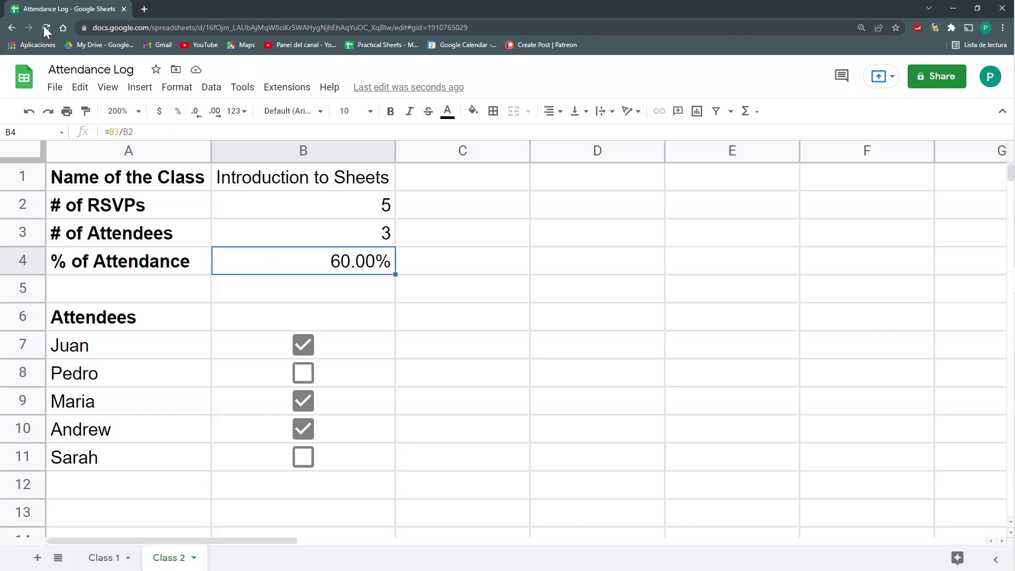
Create a new Google Form linked to the Attendance Log sheet
{"action": "left_click_drag", "start_coordinate": [164, 350], "coordinate": [177, 463]}
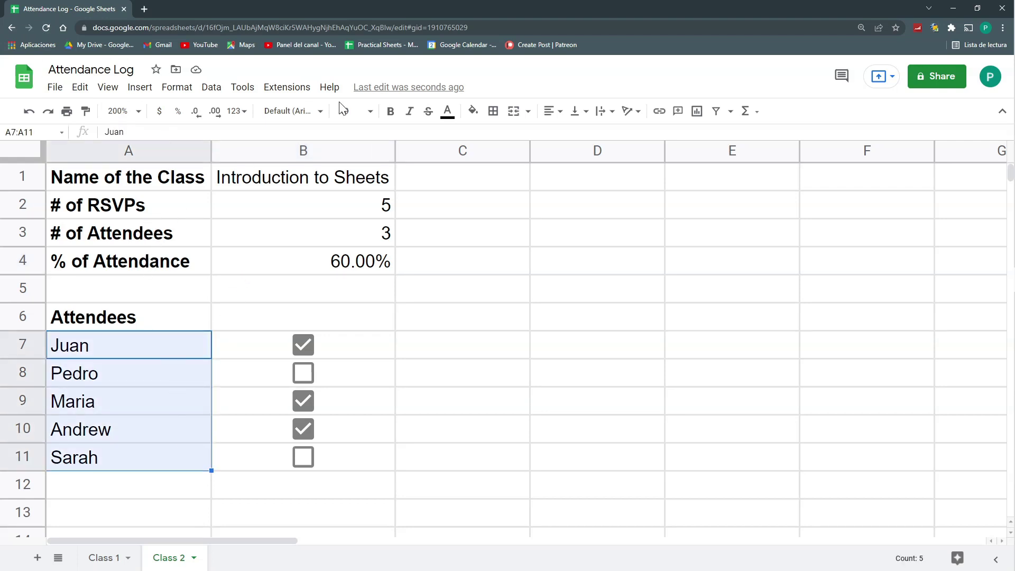
{"action": "left_click", "coordinate": [247, 93]}
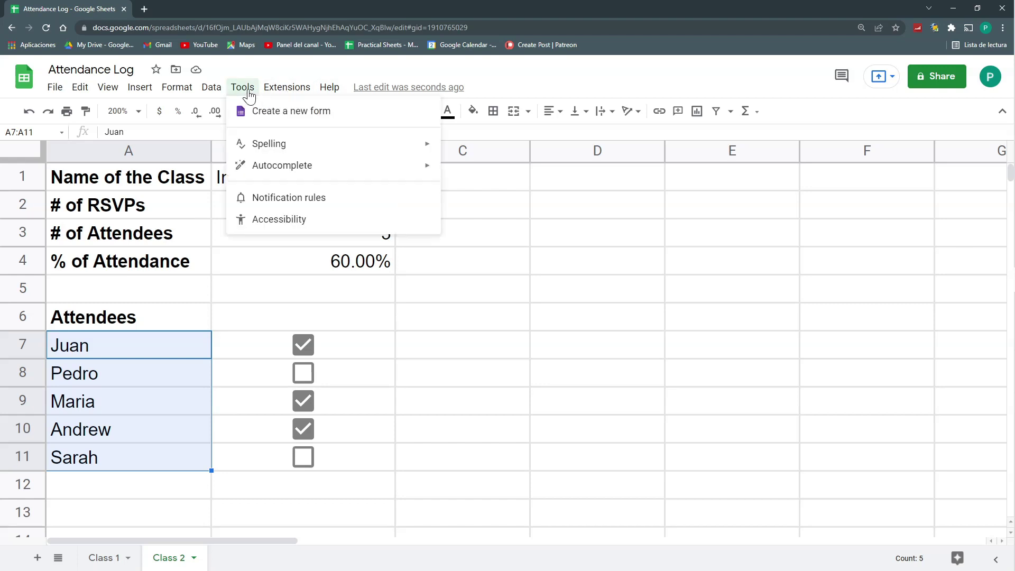
{"action": "left_click", "coordinate": [262, 114]}
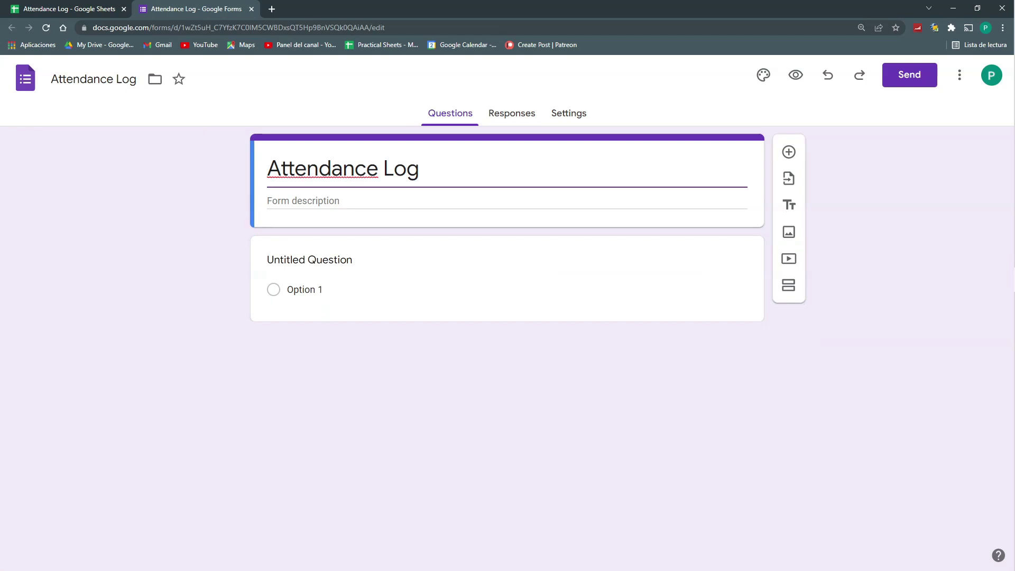
Title the form 'RSVP to my Sheets Class' and rename the first question to Name
{"action": "left_click_drag", "start_coordinate": [420, 169], "coordinate": [262, 189]}
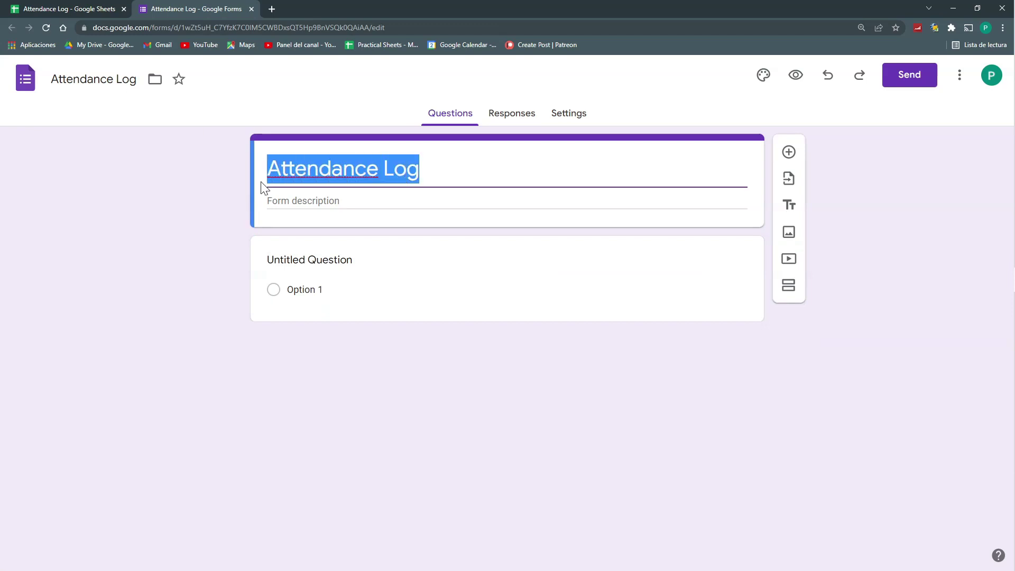
{"action": "type", "text": "RSVP"}
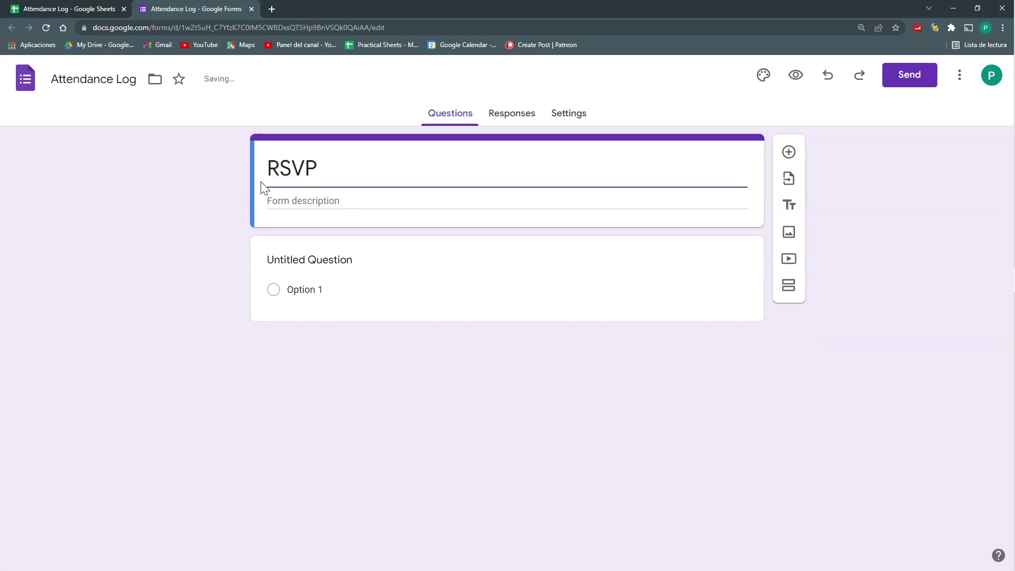
{"action": "type", "text": " to my "}
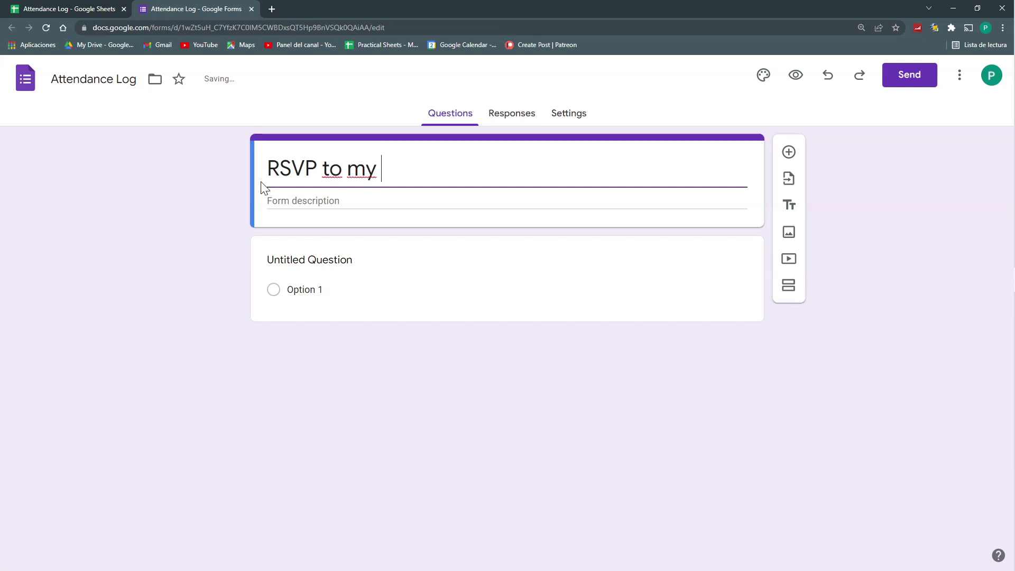
{"action": "type", "text": "Sheets Class"}
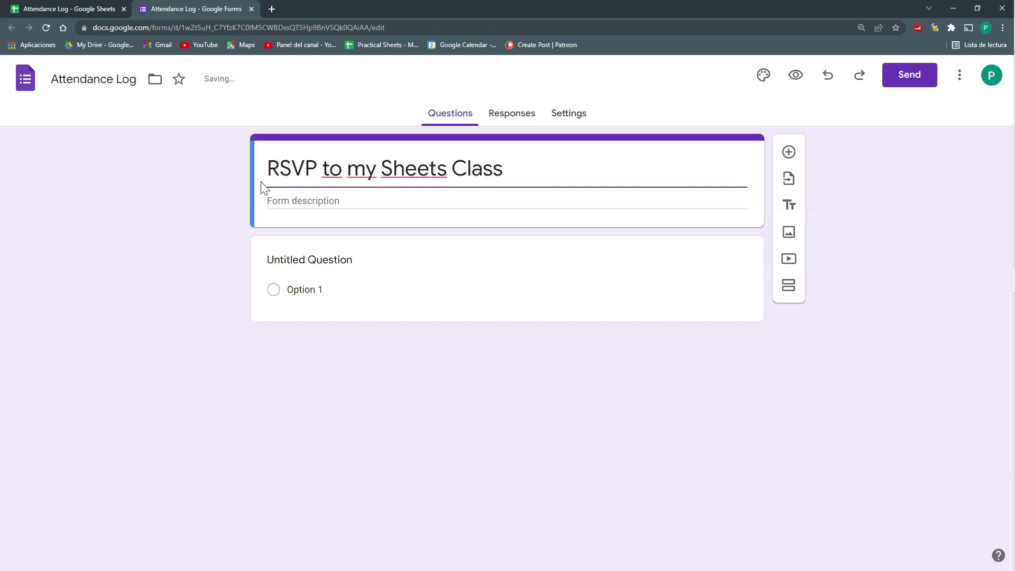
{"action": "left_click", "coordinate": [309, 260]}
{"action": "type", "text": "Email"}
{"action": "key", "text": "ctrl+a"}
{"action": "type", "text": "Nam"}
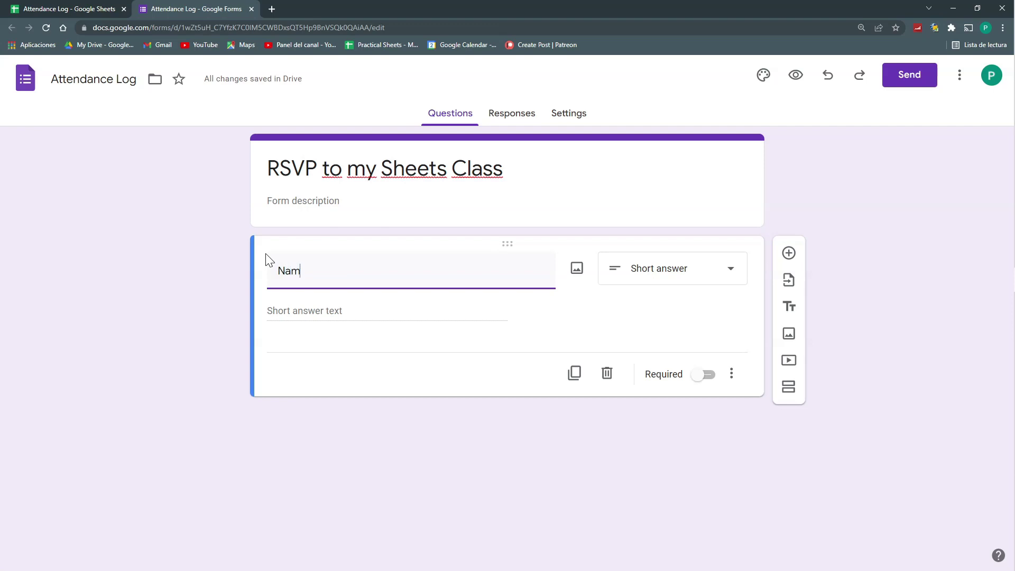
Turn on collecting respondents' email addresses in the form's response settings
{"action": "left_click", "coordinate": [581, 115]}
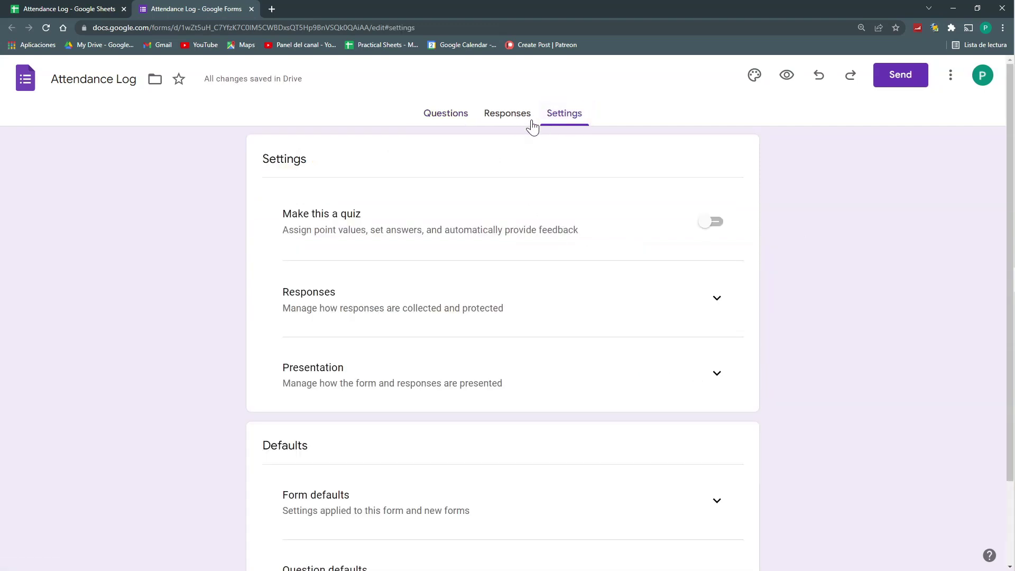
{"action": "left_click", "coordinate": [742, 312]}
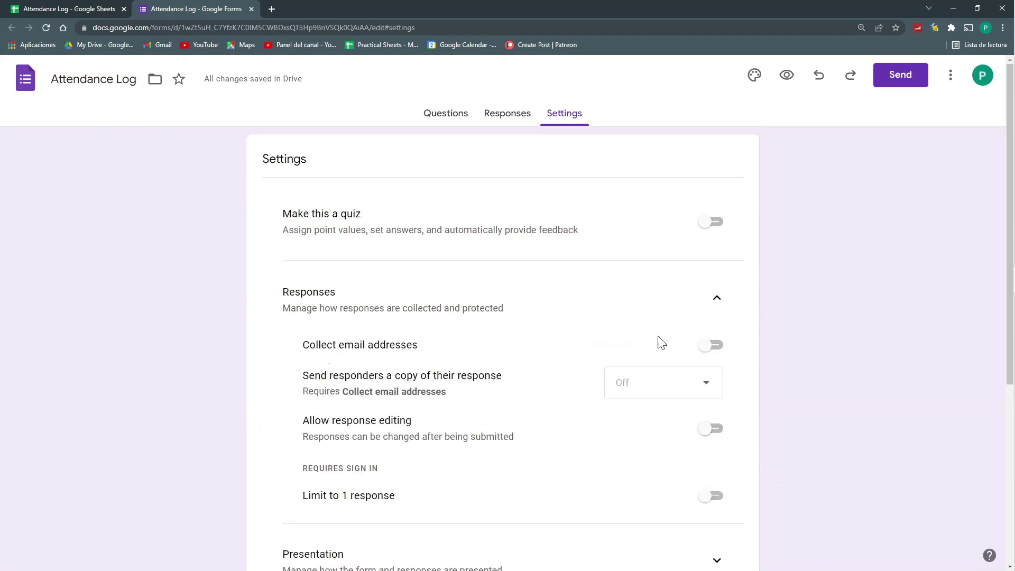
{"action": "left_click", "coordinate": [715, 345]}
{"action": "left_click", "coordinate": [461, 111]}
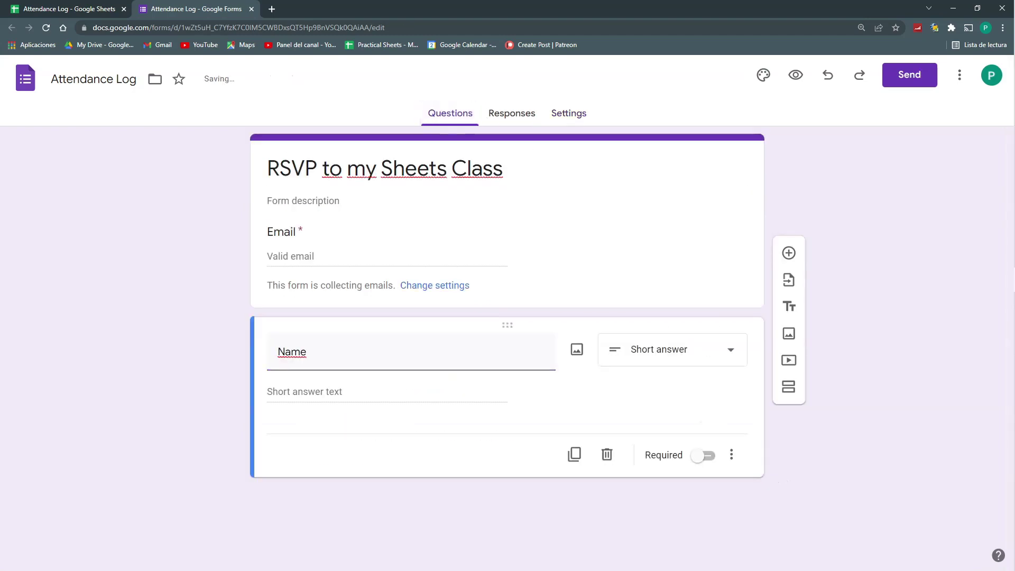
Add a new question titled 'Name of the class' below Name
{"action": "double_click", "coordinate": [292, 351]}
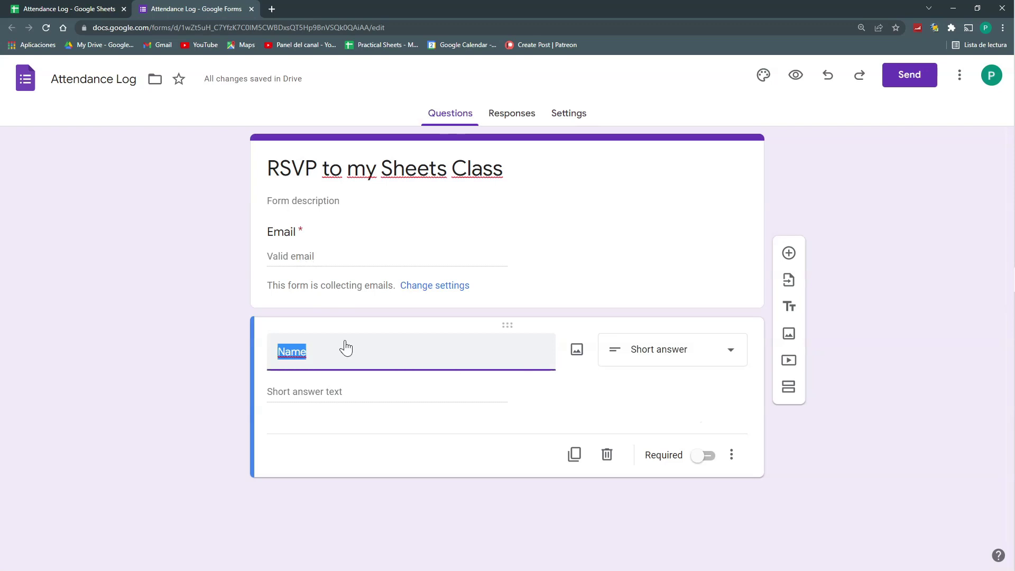
{"action": "left_click", "coordinate": [788, 252]}
{"action": "type", "text": "Name of the class"}
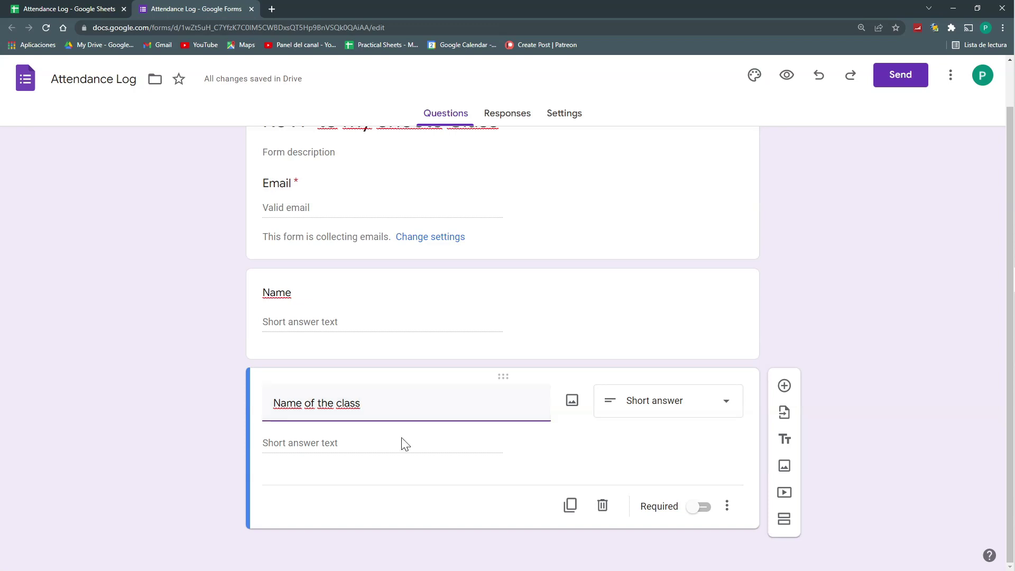
Make 'Name of the class' multiple choice with option 'Introduction to functions', then preview the form
{"action": "left_click", "coordinate": [661, 400]}
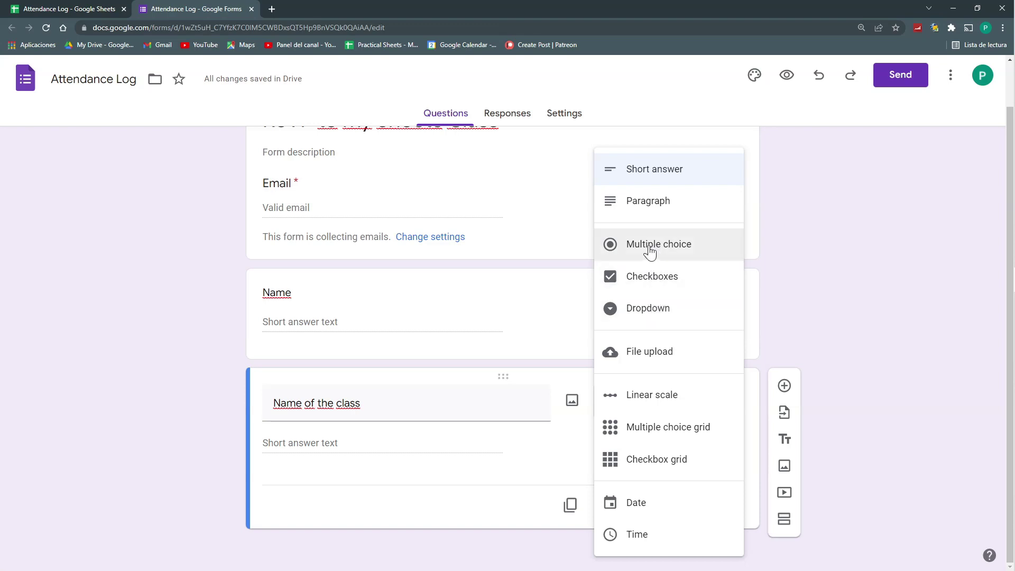
{"action": "left_click", "coordinate": [651, 252]}
{"action": "left_click", "coordinate": [300, 443]}
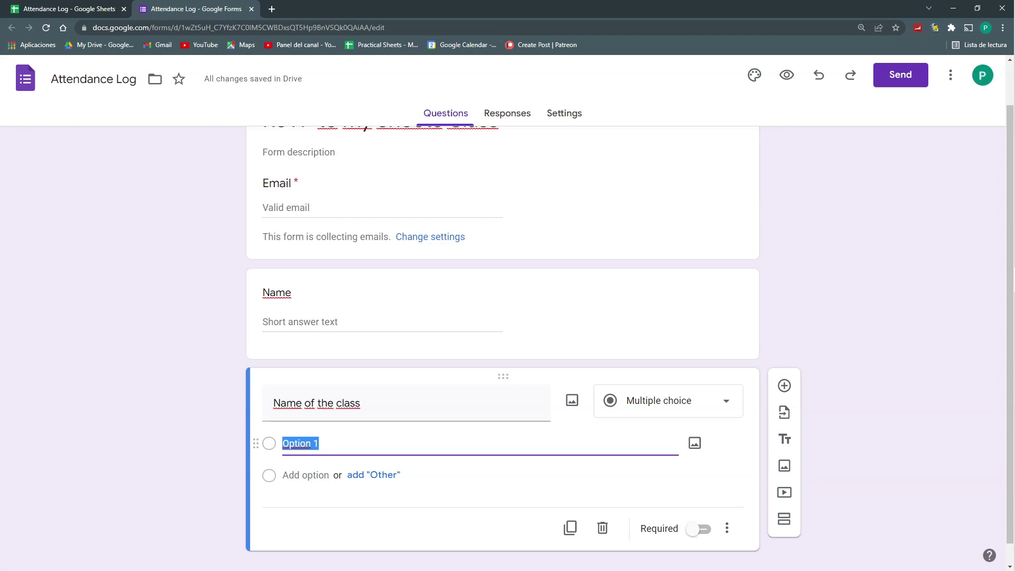
{"action": "type", "text": "Introduction to fu"}
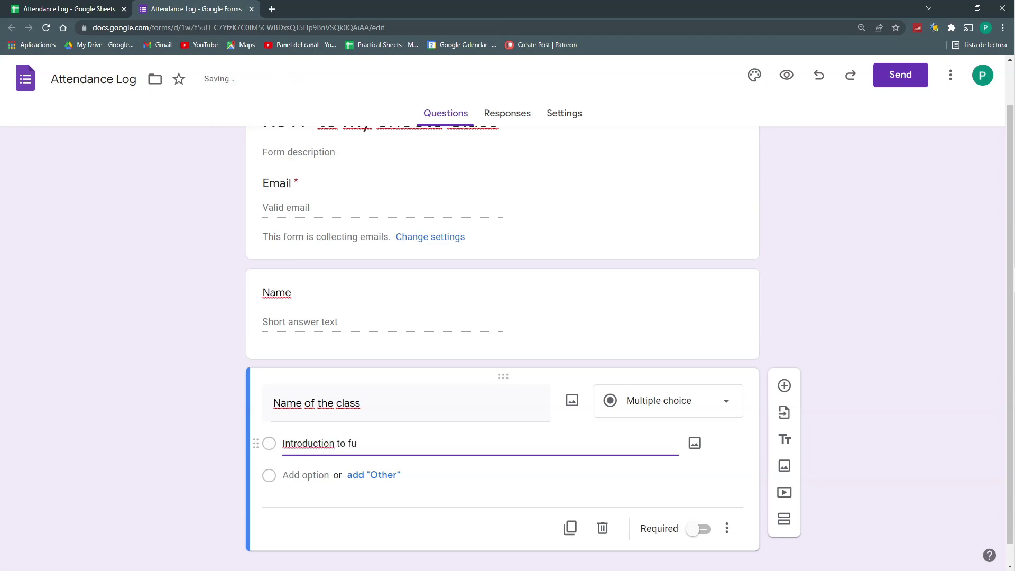
{"action": "type", "text": "nctions"}
{"action": "left_click", "coordinate": [785, 75]}
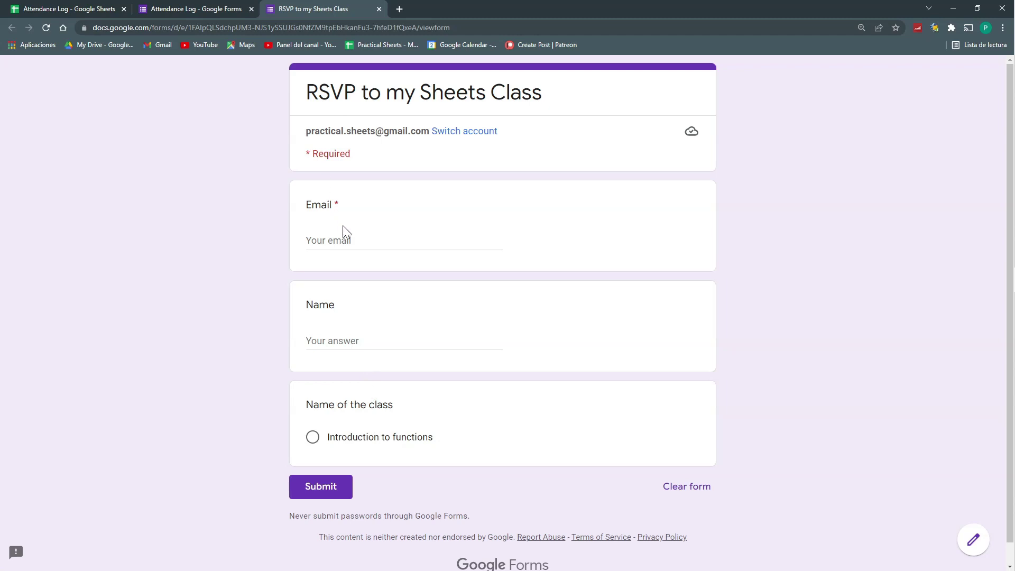
Check the empty Form Responses 1 sheet, then return to the form preview's Email field
{"action": "left_click", "coordinate": [58, 9]}
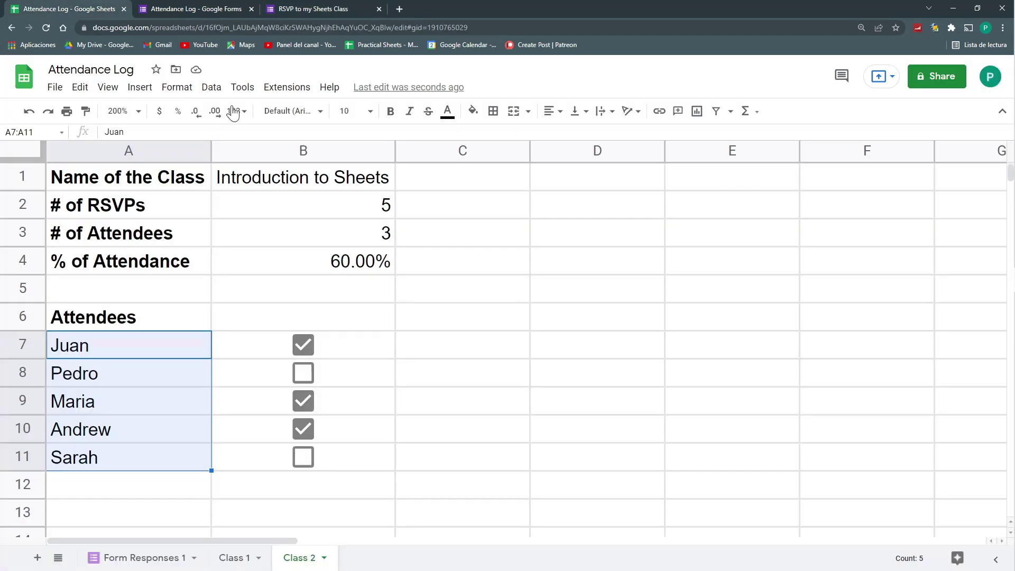
{"action": "left_click", "coordinate": [244, 88]}
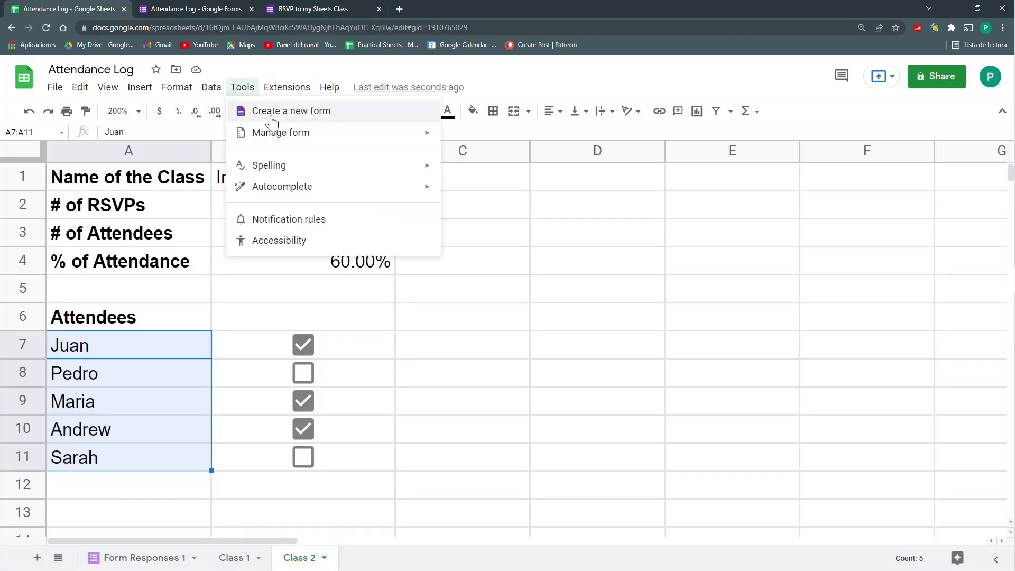
{"action": "left_click", "coordinate": [138, 558]}
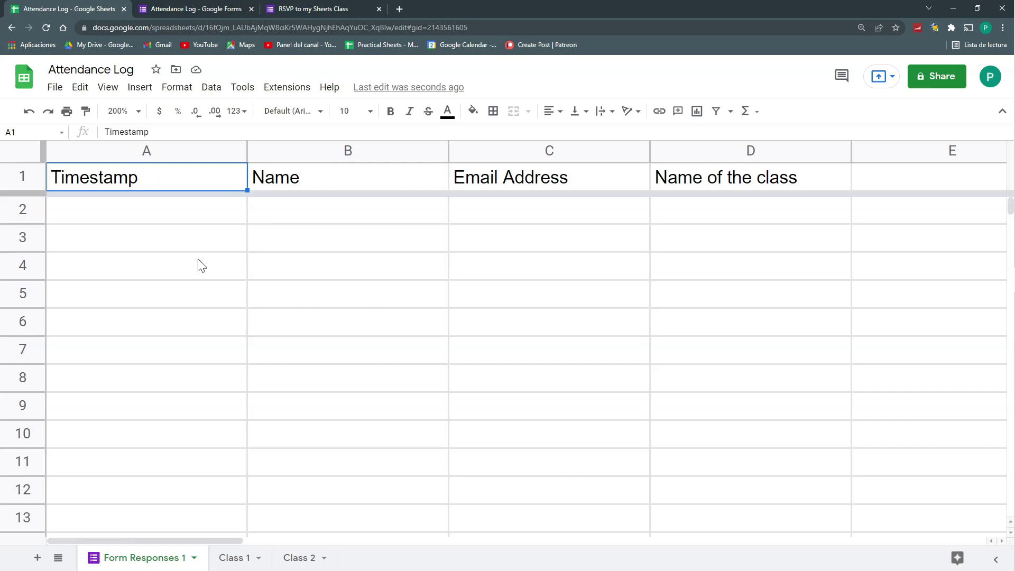
{"action": "left_click", "coordinate": [305, 6]}
{"action": "left_click", "coordinate": [344, 252]}
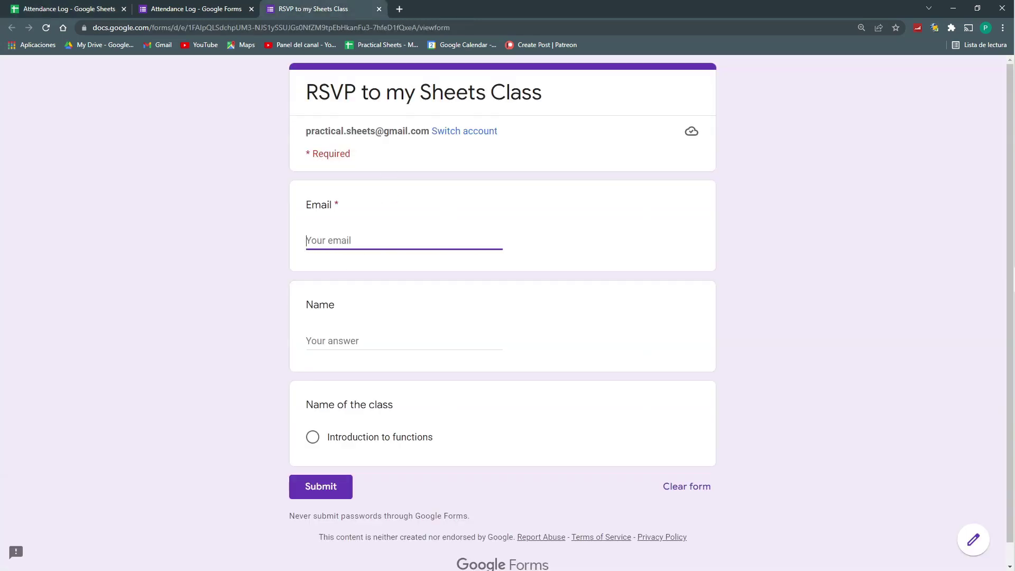
Submit a first RSVP with an email address, full name and the class Introduction to functions
{"action": "key", "text": "Tab"}
{"action": "left_click", "coordinate": [312, 436]}
{"action": "left_click", "coordinate": [338, 510]}
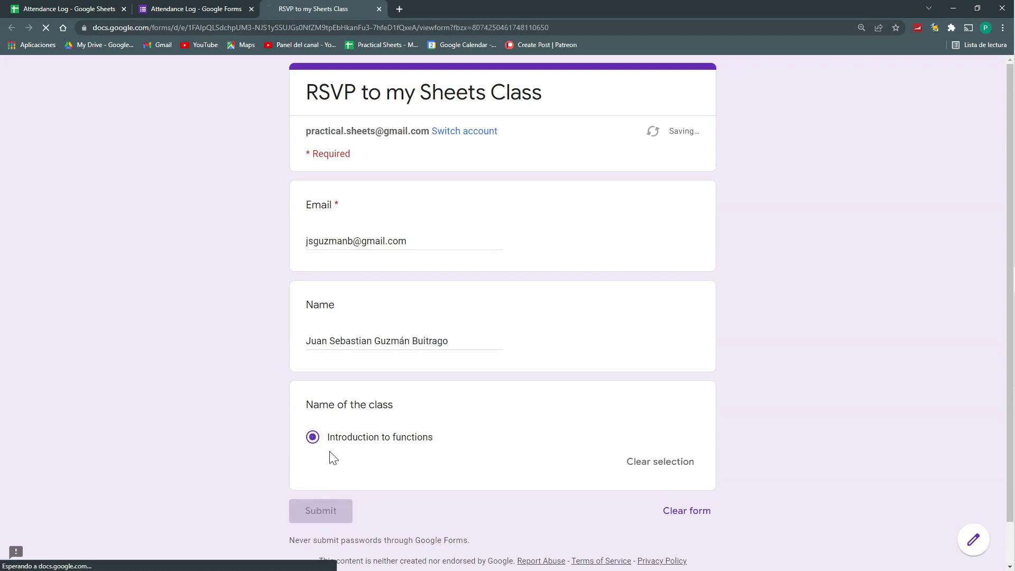
Auto-fit columns A and B of Form Responses 1, then glance at the Class 1 and Class 2 sheets
{"action": "key", "text": "ctrl+1"}
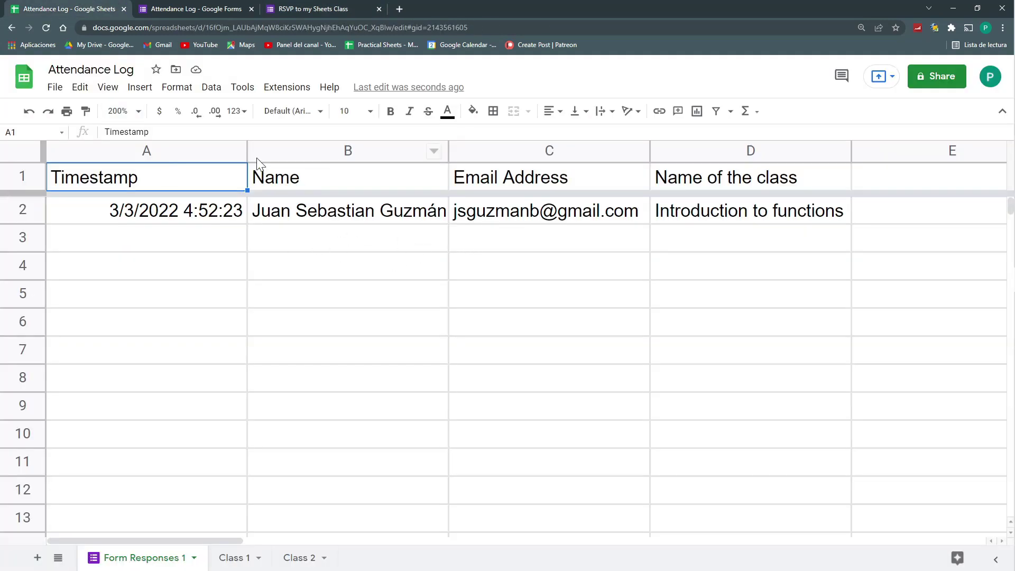
{"action": "double_click", "coordinate": [246, 150]}
{"action": "double_click", "coordinate": [388, 150]}
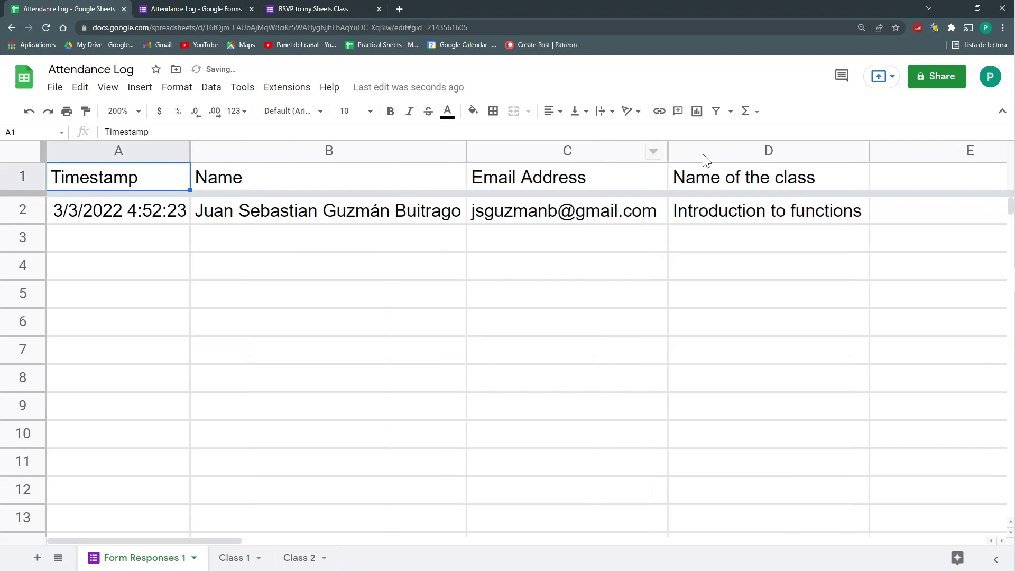
{"action": "left_click", "coordinate": [235, 556]}
{"action": "left_click", "coordinate": [304, 558]}
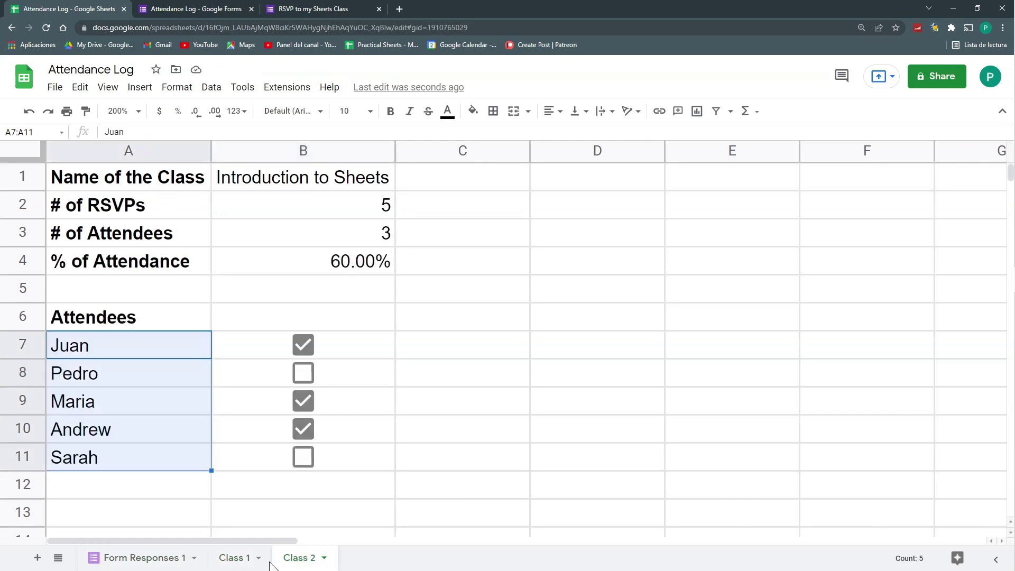
{"action": "key", "text": "ctrl+shift+Page_Up"}
{"action": "key", "text": "ctrl+shift+Page_Up"}
Submit a second RSVP for Introduction to functions with a '+1' variant email and another attendee's name
{"action": "left_click", "coordinate": [312, 8]}
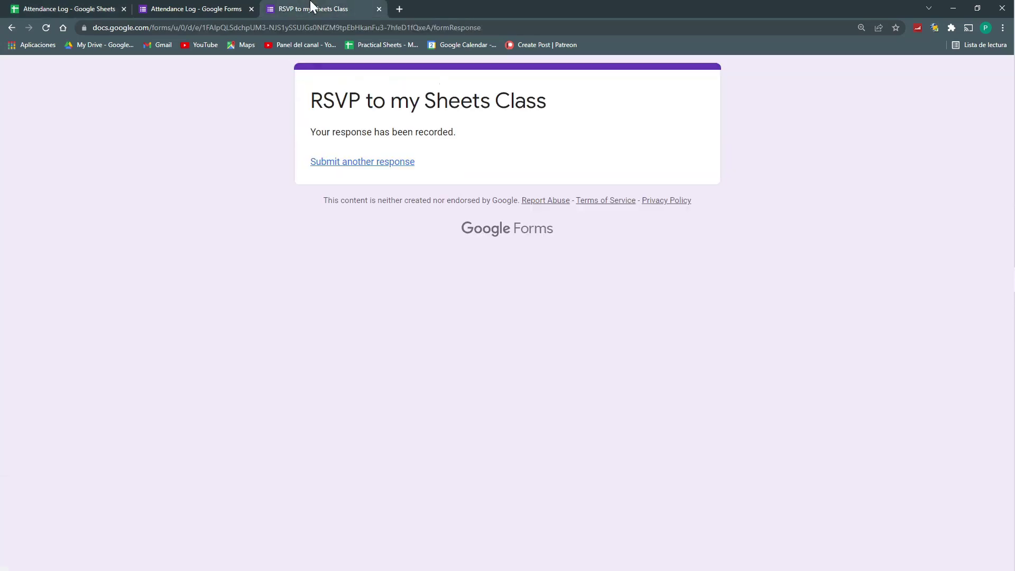
{"action": "left_click", "coordinate": [361, 163]}
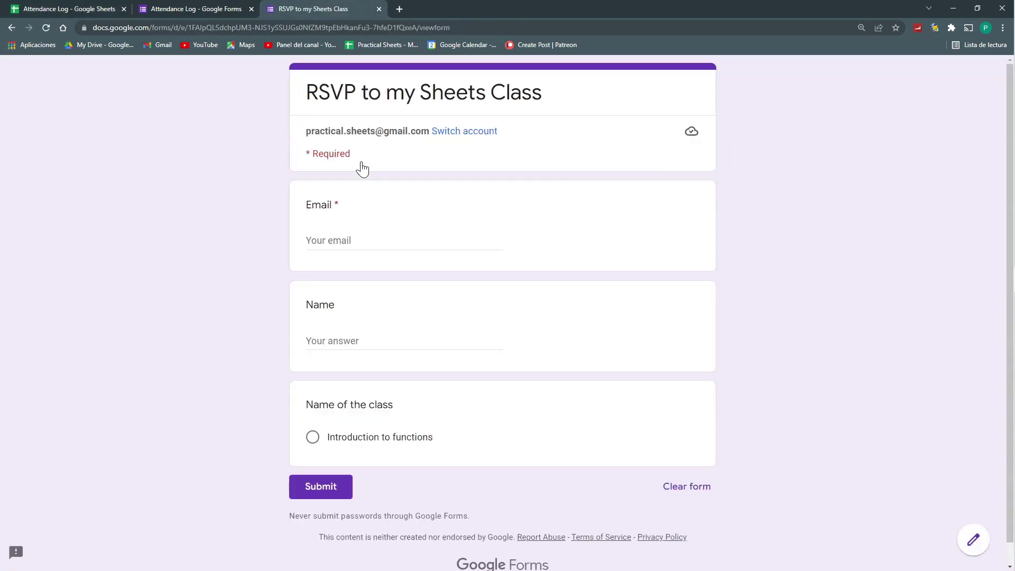
{"action": "left_click", "coordinate": [311, 262]}
{"action": "left_click", "coordinate": [352, 241]}
{"action": "type", "text": "+1"}
{"action": "left_click", "coordinate": [404, 341]}
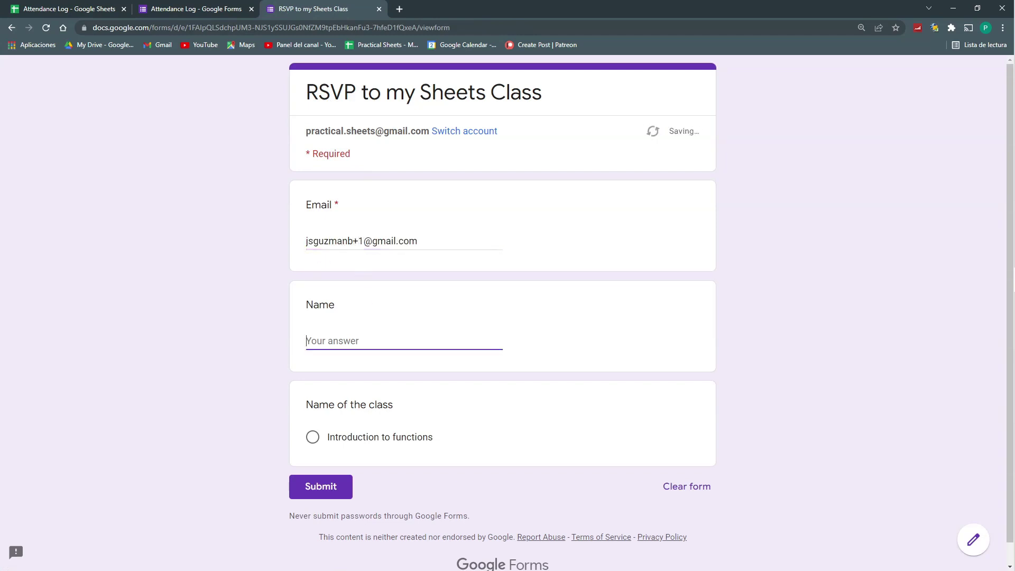
{"action": "left_click", "coordinate": [312, 436]}
{"action": "left_click", "coordinate": [331, 505]}
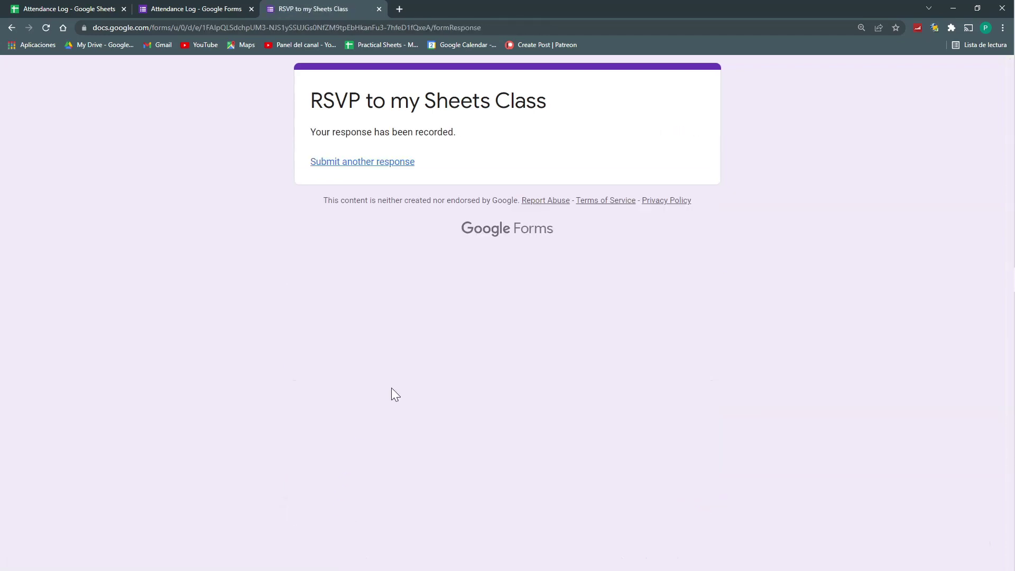
Submit a third RSVP for Introduction to functions with a '+2' email, then select D2:D4 in Form Responses 1
{"action": "left_click", "coordinate": [372, 162]}
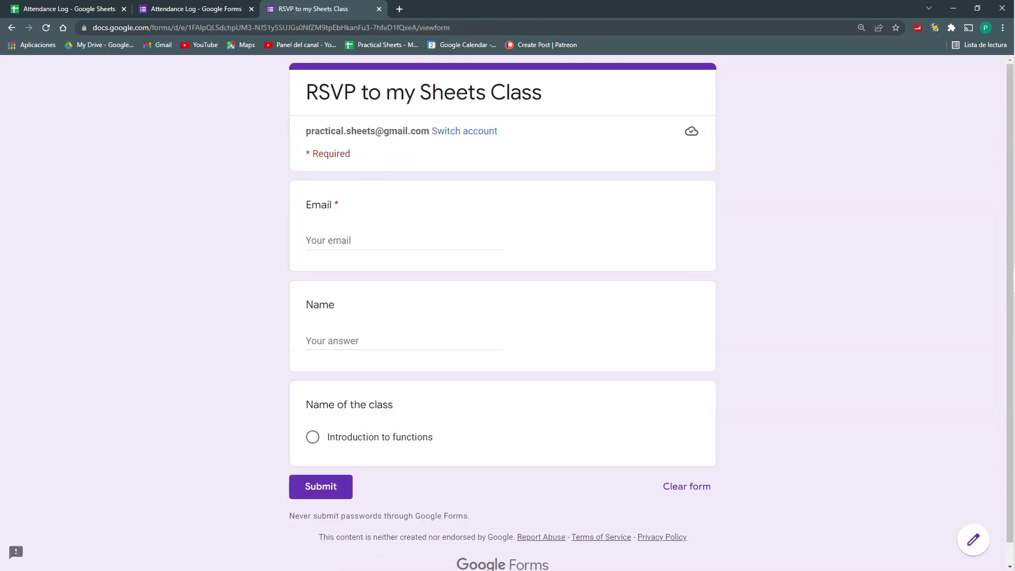
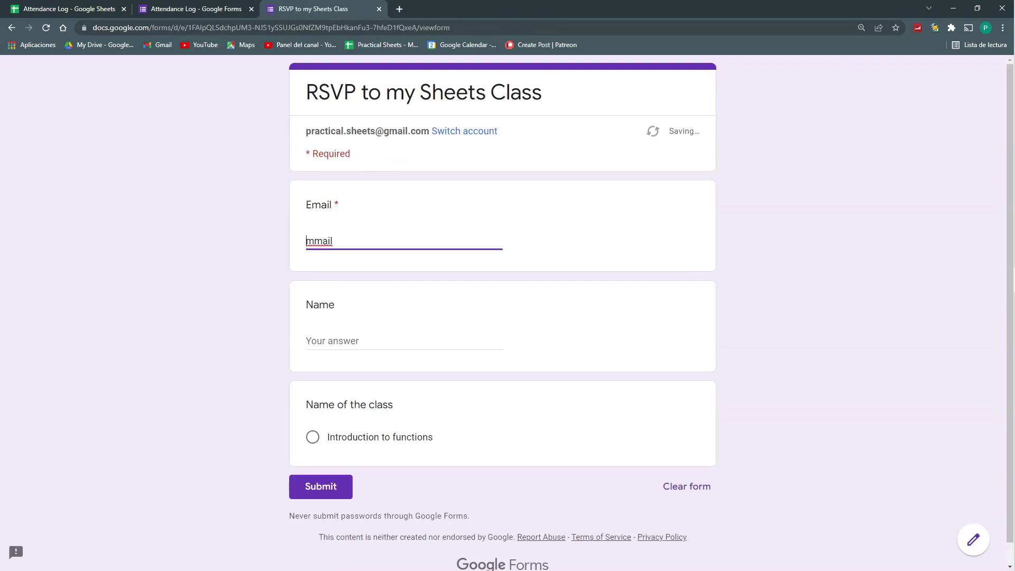
{"action": "left_click", "coordinate": [363, 338]}
{"action": "left_click", "coordinate": [313, 436]}
{"action": "left_click", "coordinate": [325, 510]}
{"action": "key", "text": "ctrl+1"}
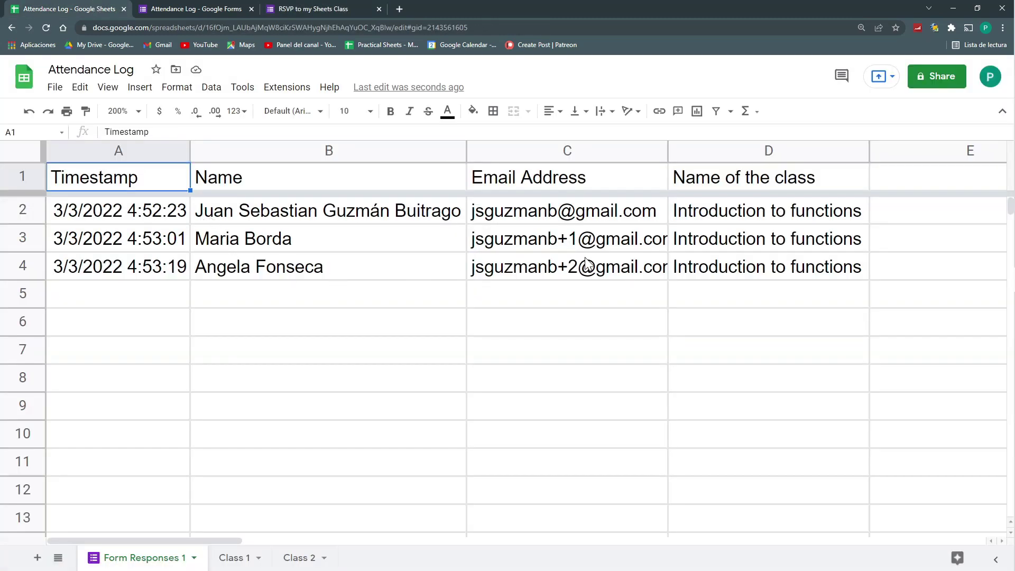
{"action": "left_click_drag", "start_coordinate": [743, 222], "coordinate": [749, 261]}
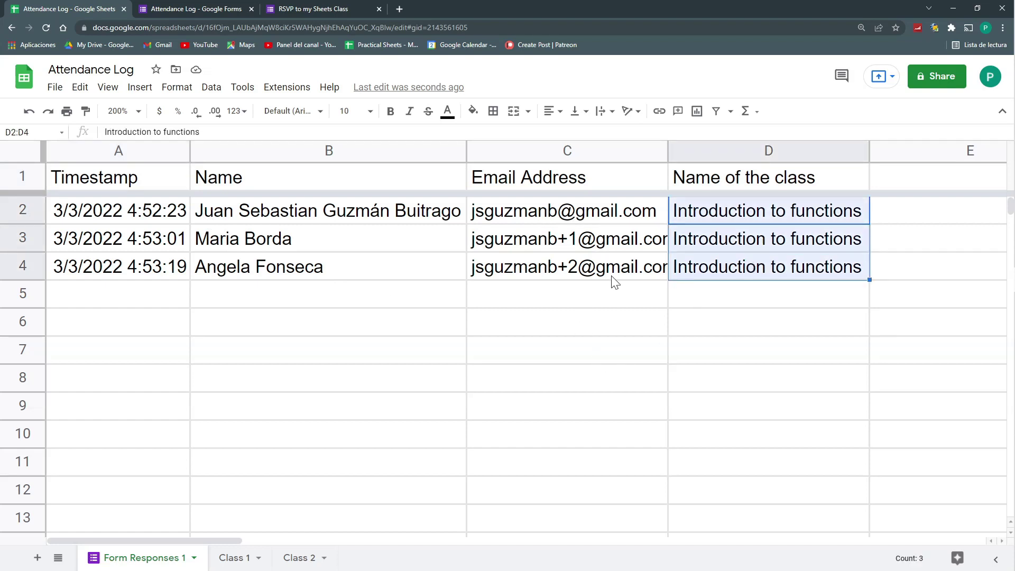
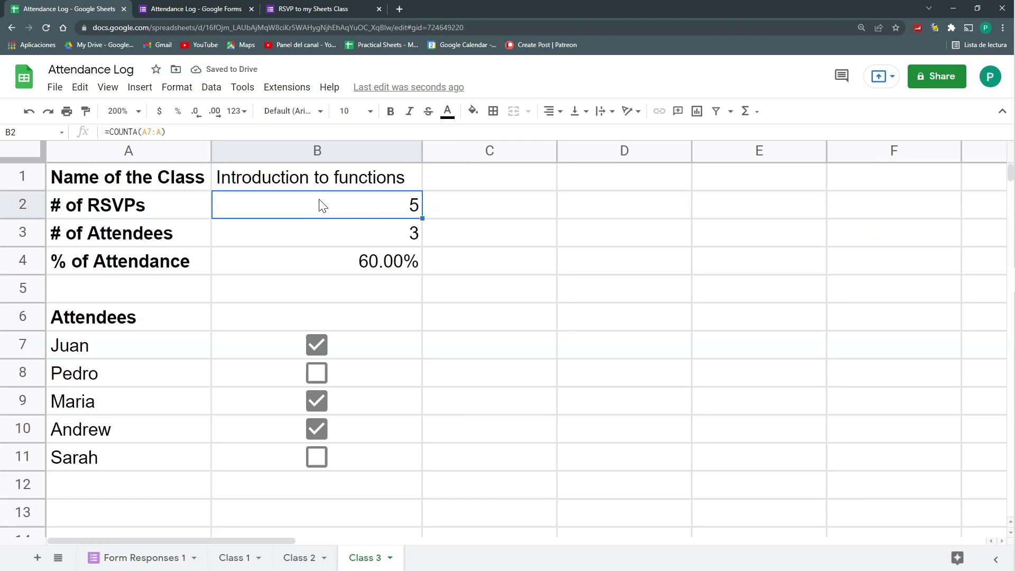
Inspect Class 3's attendee count and percentage formulas and the respondent names in Form Responses 1
{"action": "left_click", "coordinate": [323, 233]}
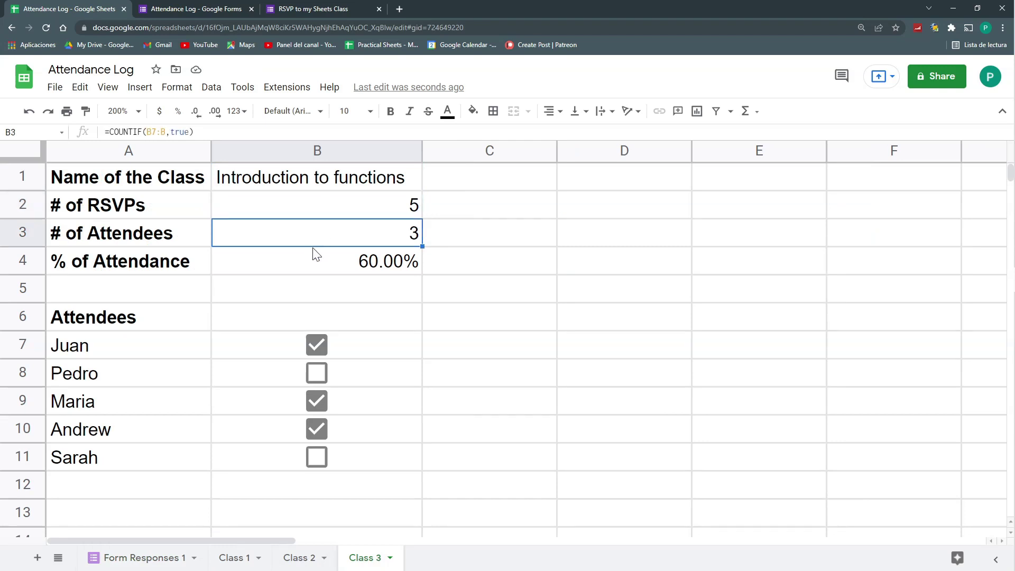
{"action": "left_click", "coordinate": [303, 271]}
{"action": "left_click_drag", "start_coordinate": [177, 349], "coordinate": [167, 458]}
{"action": "left_click", "coordinate": [170, 346]}
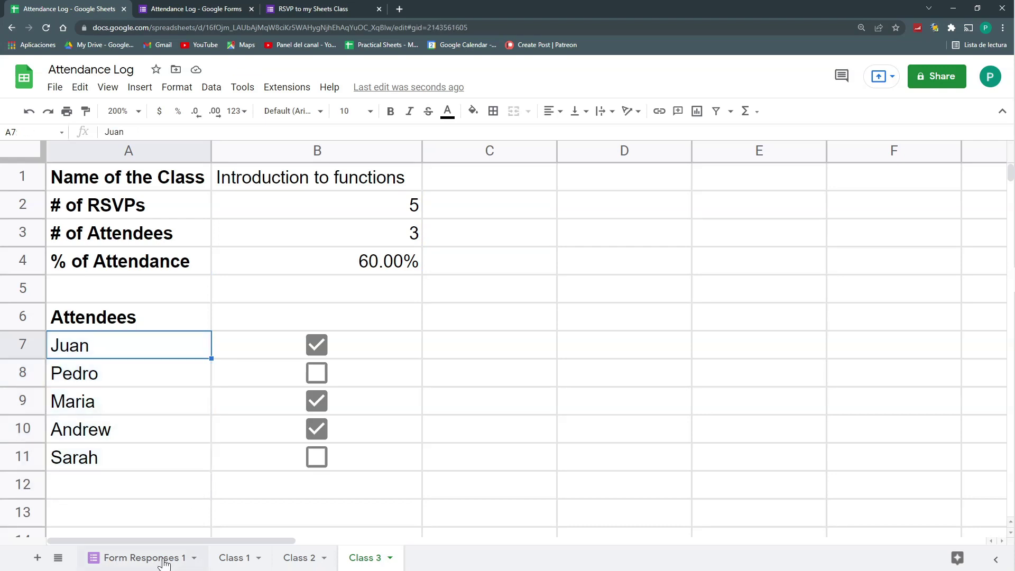
{"action": "left_click", "coordinate": [164, 558]}
{"action": "left_click_drag", "start_coordinate": [230, 209], "coordinate": [232, 285]}
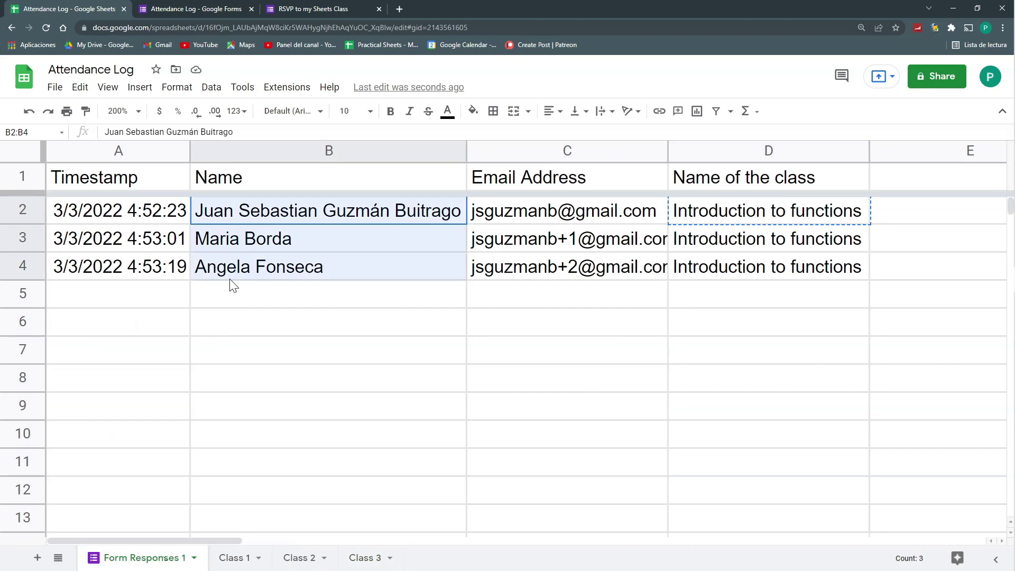
{"action": "left_click", "coordinate": [365, 558]}
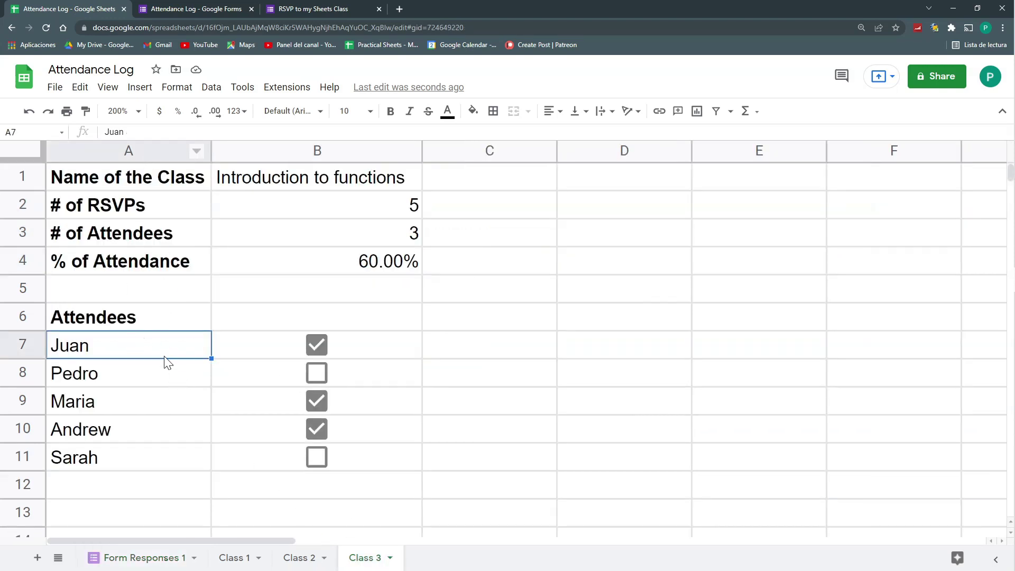
Clear the sample names in A7:A11 and the checkboxes in B8:B11, and uncheck B7
{"action": "left_click_drag", "start_coordinate": [163, 358], "coordinate": [168, 374]}
{"action": "left_click_drag", "start_coordinate": [178, 443], "coordinate": [195, 454]}
{"action": "key", "text": "Delete"}
{"action": "left_click_drag", "start_coordinate": [344, 345], "coordinate": [344, 373]}
{"action": "key", "text": "Delete"}
{"action": "left_click", "coordinate": [351, 351]}
{"action": "key", "text": "space"}
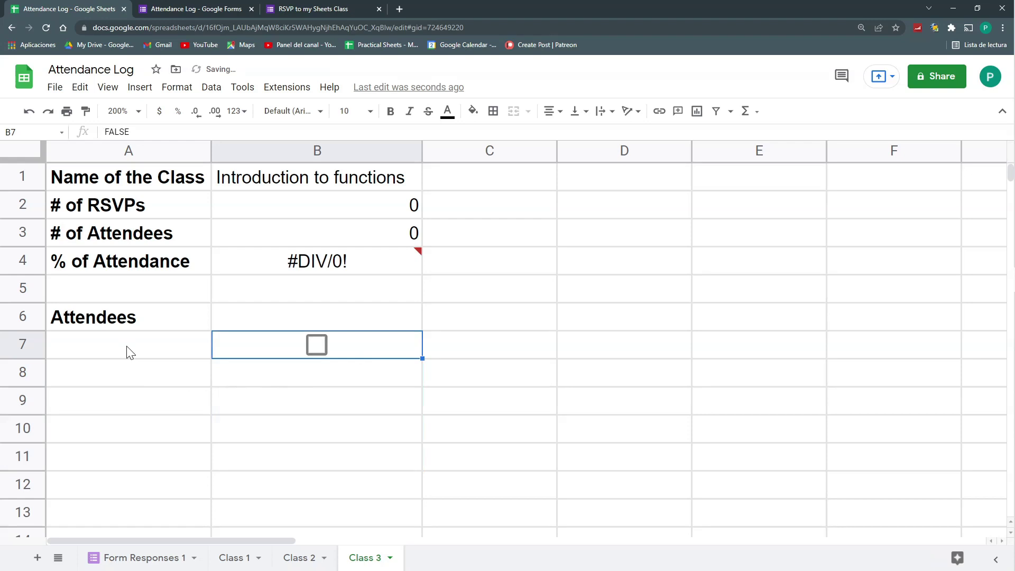
Enter ={'Form Responses 1'!B2:B} in A7 to list every respondent name, and widen column A
{"action": "left_click", "coordinate": [129, 352]}
{"action": "type", "text": "={"}
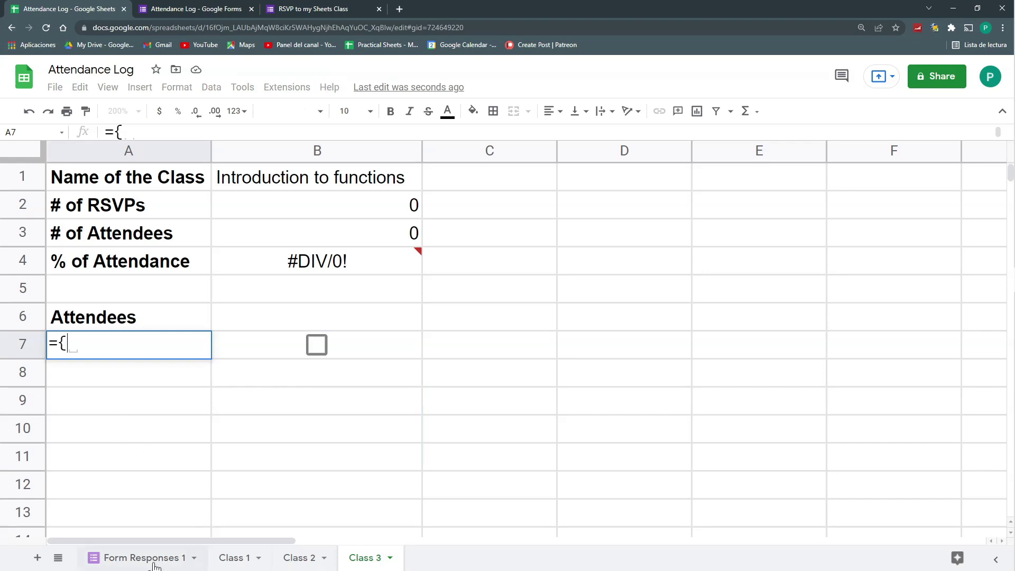
{"action": "left_click", "coordinate": [154, 566]}
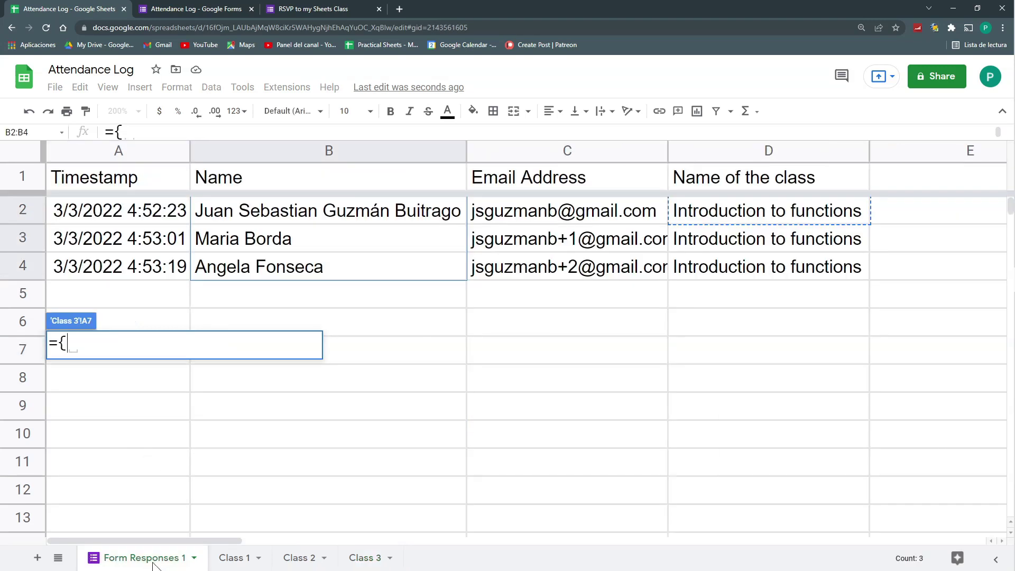
{"action": "left_click_drag", "start_coordinate": [248, 211], "coordinate": [248, 349]}
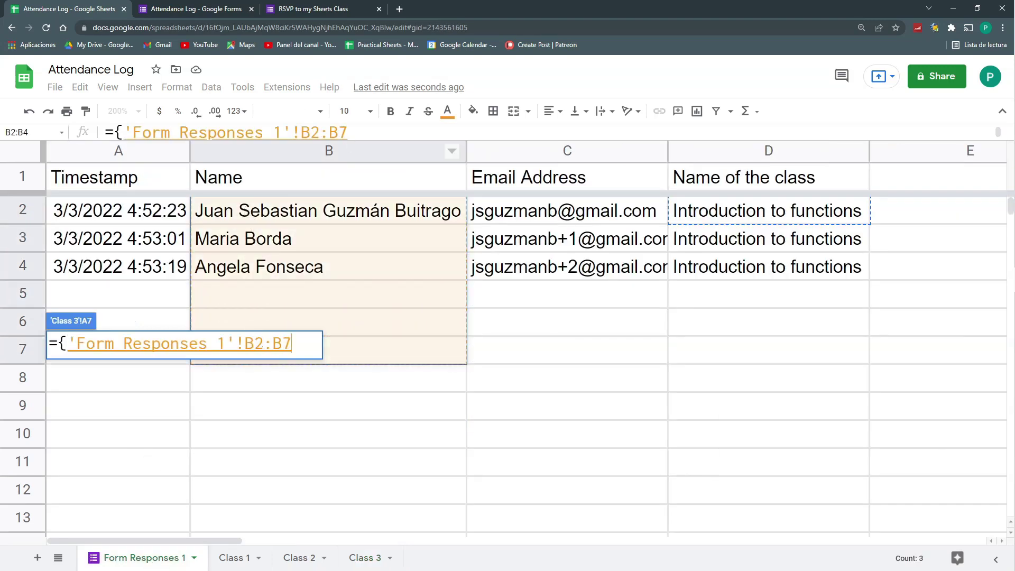
{"action": "key", "text": "BackSpace"}
{"action": "type", "text": "}"}
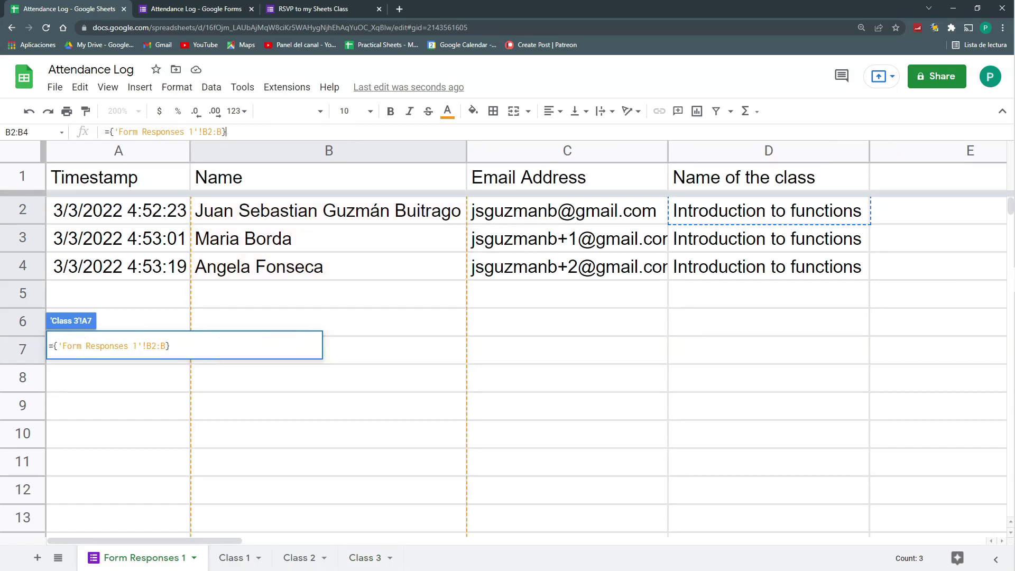
{"action": "key", "text": "Return"}
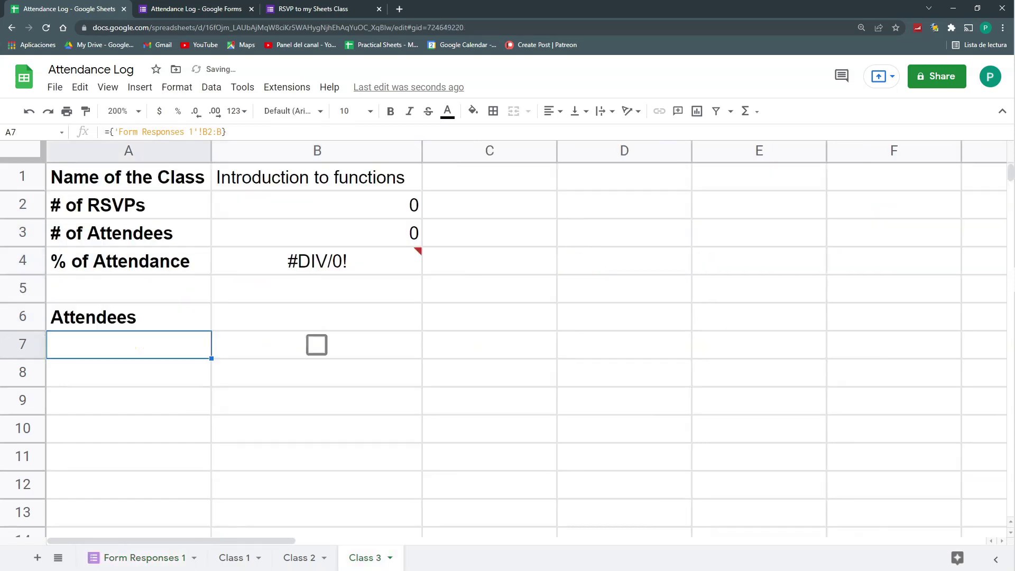
{"action": "left_click_drag", "start_coordinate": [211, 151], "coordinate": [252, 150]}
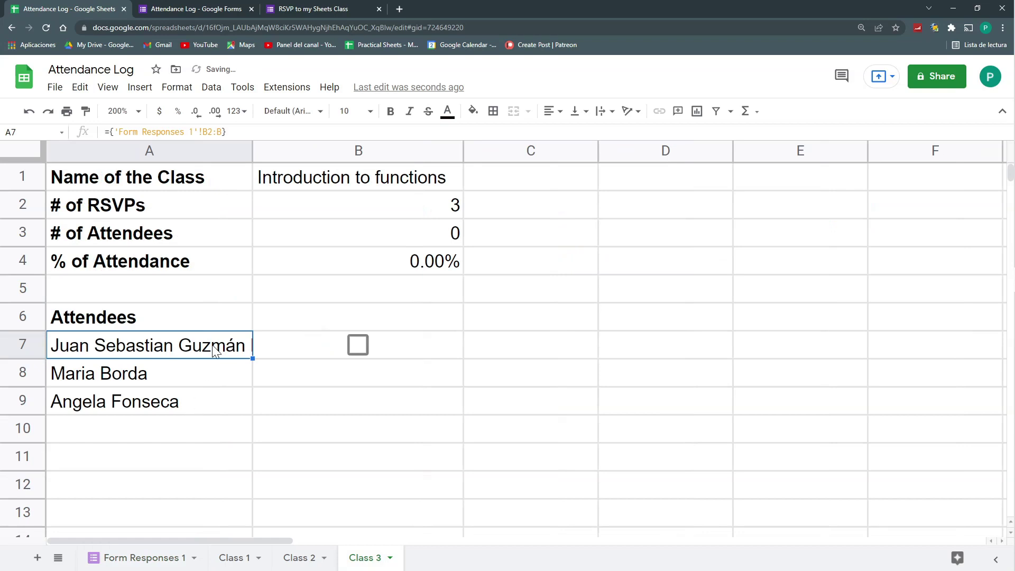
Submit another RSVP with the respondent's e-mail address plus a +4 suffix and a new attendee's name
{"action": "left_click", "coordinate": [323, 9]}
{"action": "left_click", "coordinate": [397, 163]}
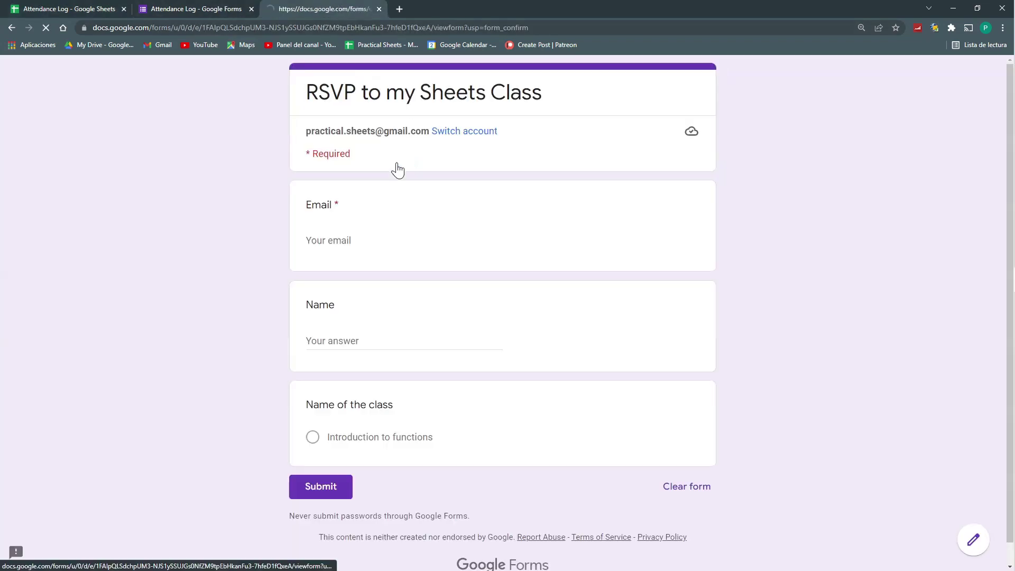
{"action": "left_click", "coordinate": [404, 242]}
{"action": "key", "text": "Left"}
{"action": "key", "text": "Left"}
{"action": "key", "text": "Left"}
{"action": "key", "text": "Left"}
{"action": "key", "text": "Left"}
{"action": "key", "text": "Left"}
{"action": "key", "text": "Left"}
{"action": "key", "text": "Left"}
{"action": "key", "text": "Left"}
{"action": "key", "text": "Left"}
{"action": "type", "text": "+4"}
{"action": "left_click", "coordinate": [338, 343]}
{"action": "key", "text": "Return"}
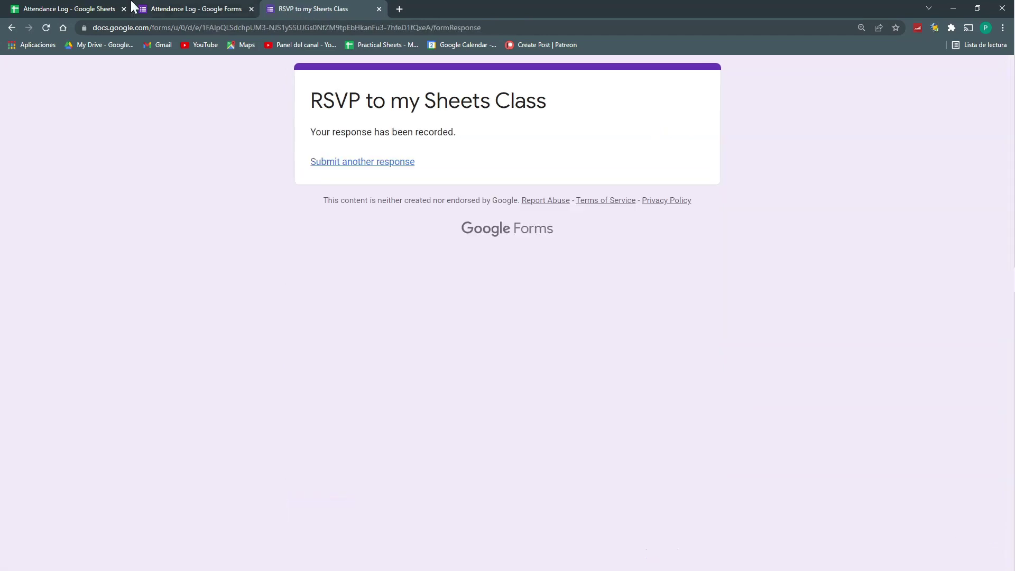
{"action": "left_click", "coordinate": [130, 8]}
Fill the B7 checkbox down the rest of column B and autofit column A to the names
{"action": "left_click", "coordinate": [138, 439]}
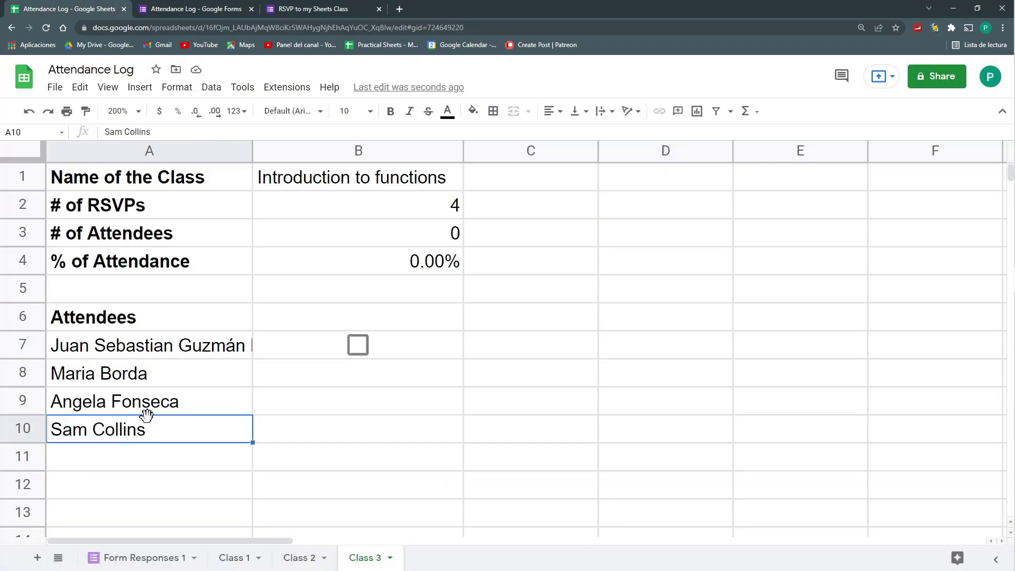
{"action": "left_click", "coordinate": [394, 347]}
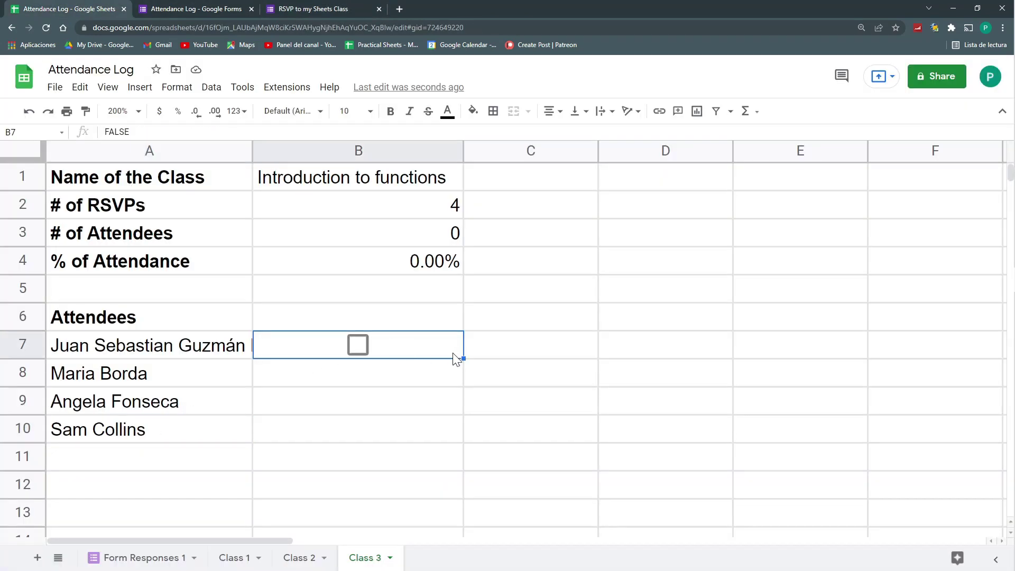
{"action": "scroll", "coordinate": [452, 358], "scroll_direction": "down", "scroll_amount": 1}
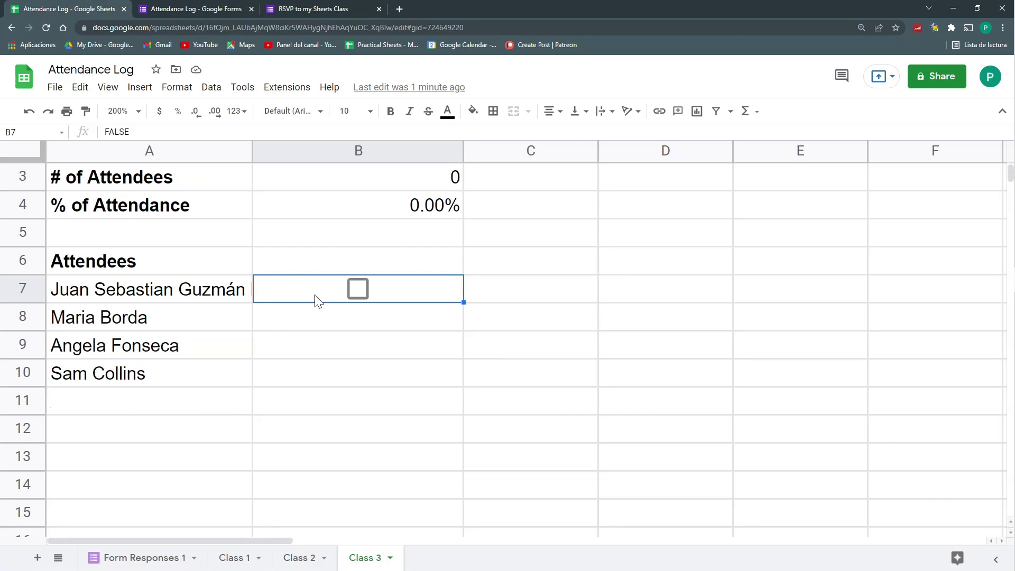
{"action": "key", "text": "ctrl+shift+Down"}
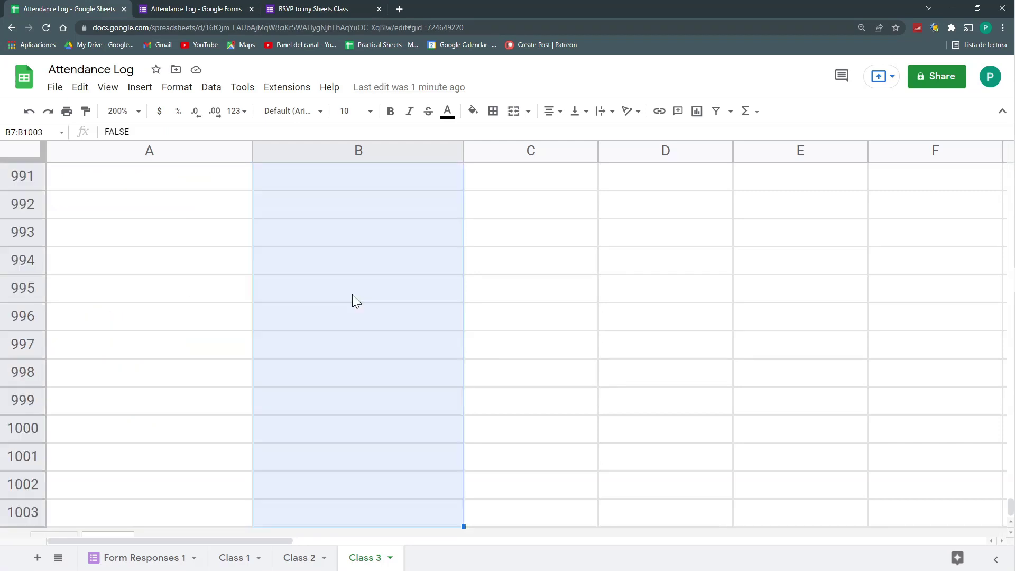
{"action": "key", "text": "ctrl+d"}
{"action": "key", "text": "ctrl+shift+Up"}
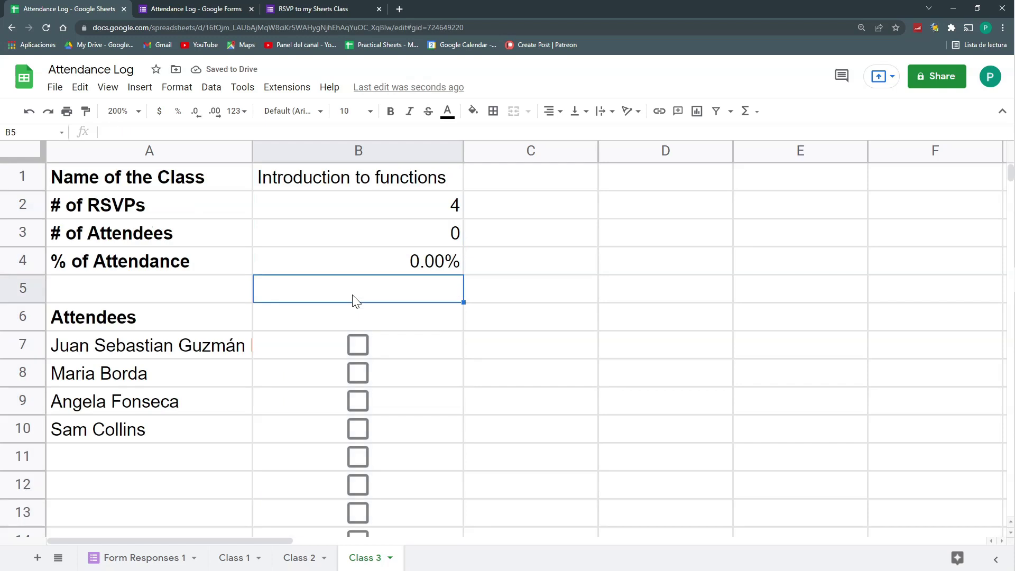
{"action": "double_click", "coordinate": [251, 152]}
Tick the attendance boxes for the first two attendees in B7 and B8
{"action": "left_click", "coordinate": [427, 346]}
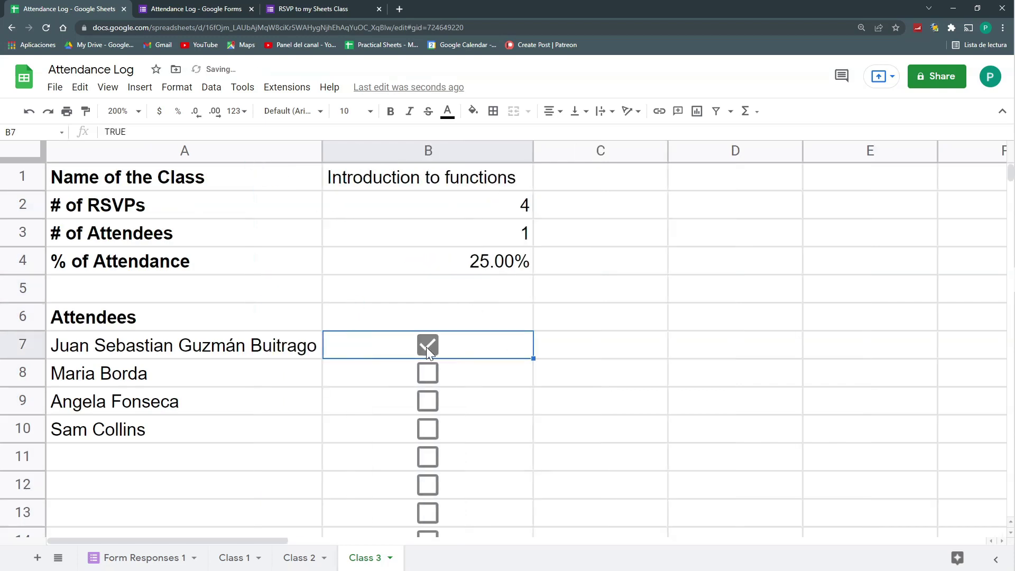
{"action": "left_click", "coordinate": [420, 403]}
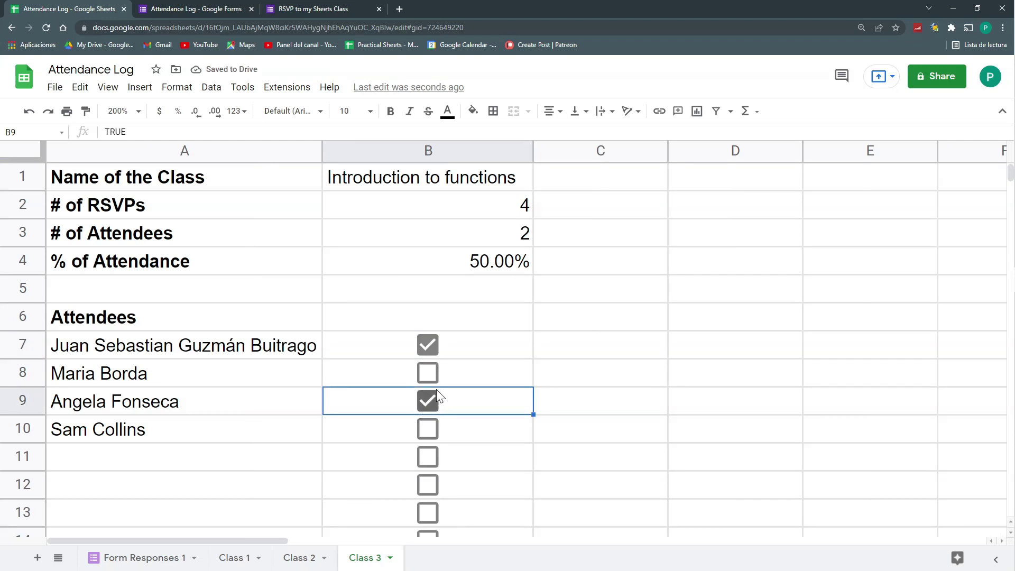
{"action": "left_click", "coordinate": [428, 429]}
{"action": "left_click", "coordinate": [438, 429]}
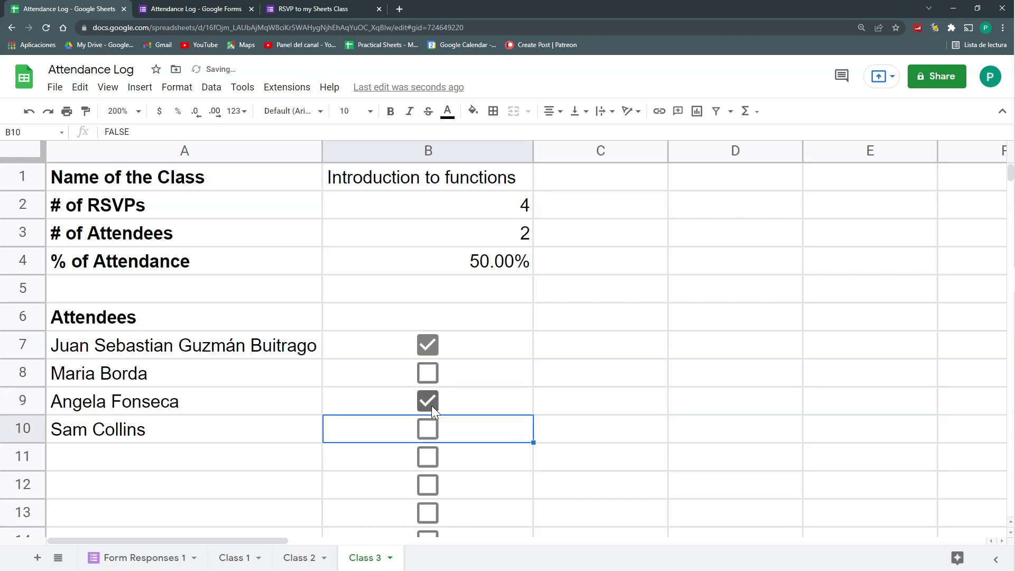
{"action": "left_click", "coordinate": [432, 401]}
{"action": "left_click", "coordinate": [428, 373]}
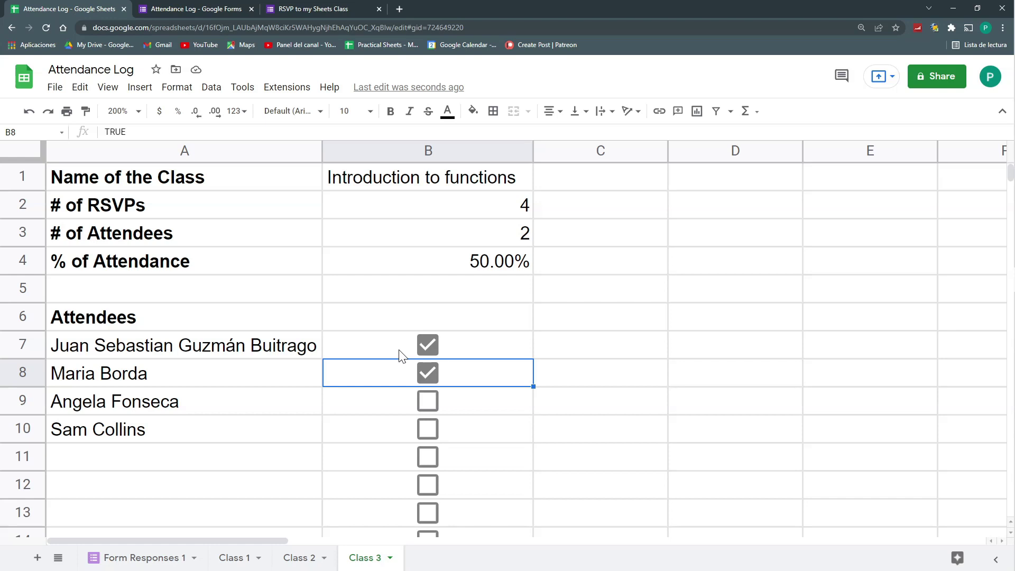
{"action": "left_click", "coordinate": [402, 184]}
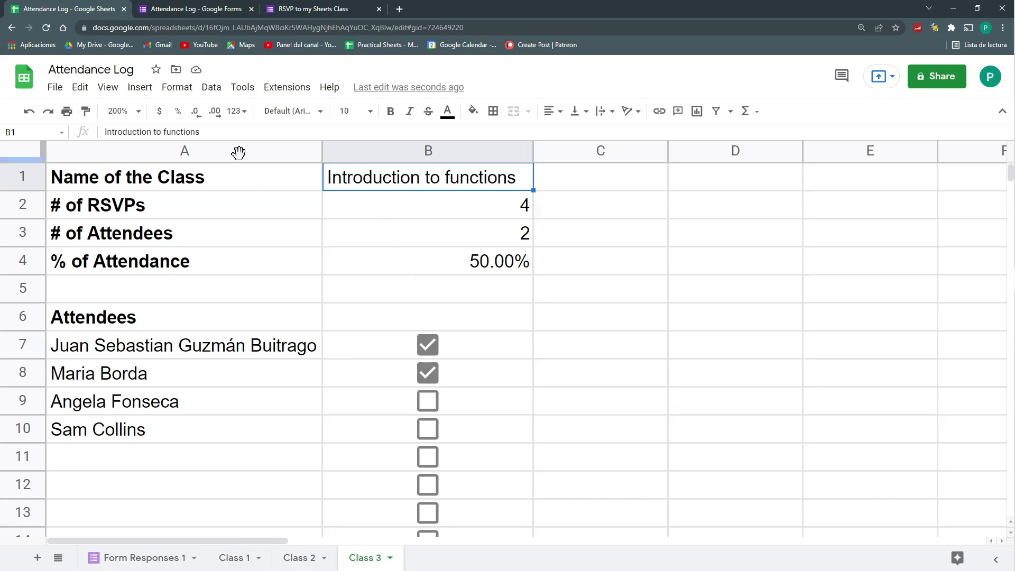
Add 'Introduction to Pivot Tables' as an answer option to the form's class question
{"action": "left_click", "coordinate": [197, 9]}
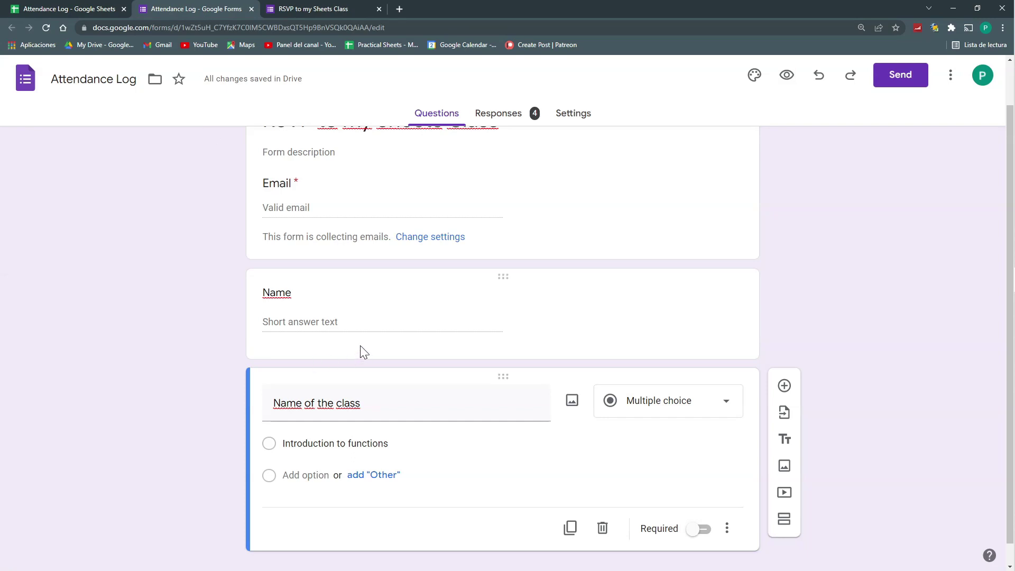
{"action": "scroll", "coordinate": [359, 344], "scroll_direction": "down", "scroll_amount": 1}
{"action": "left_click", "coordinate": [305, 453]}
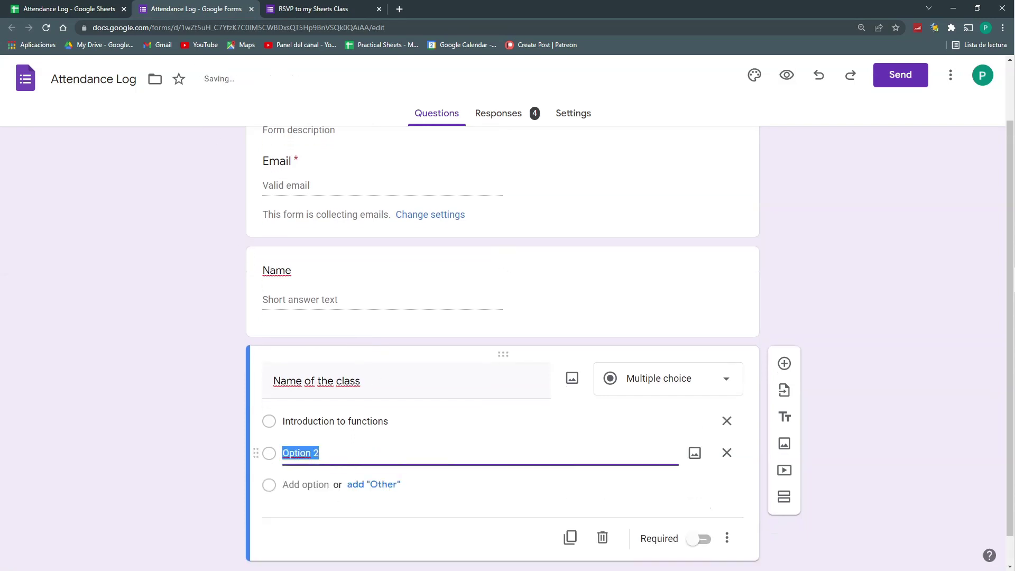
{"action": "type", "text": "Introdu"}
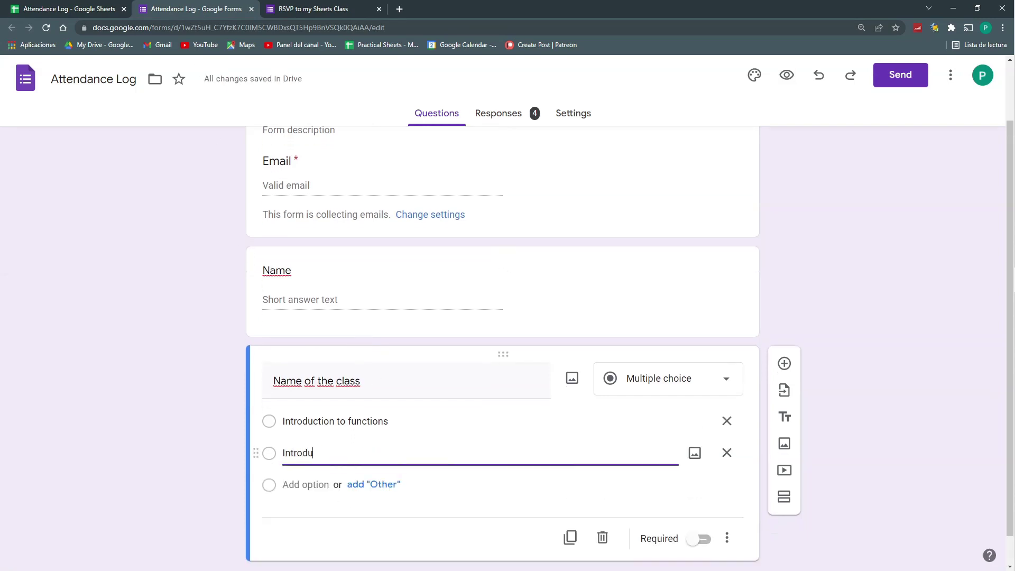
{"action": "type", "text": "ction to P"}
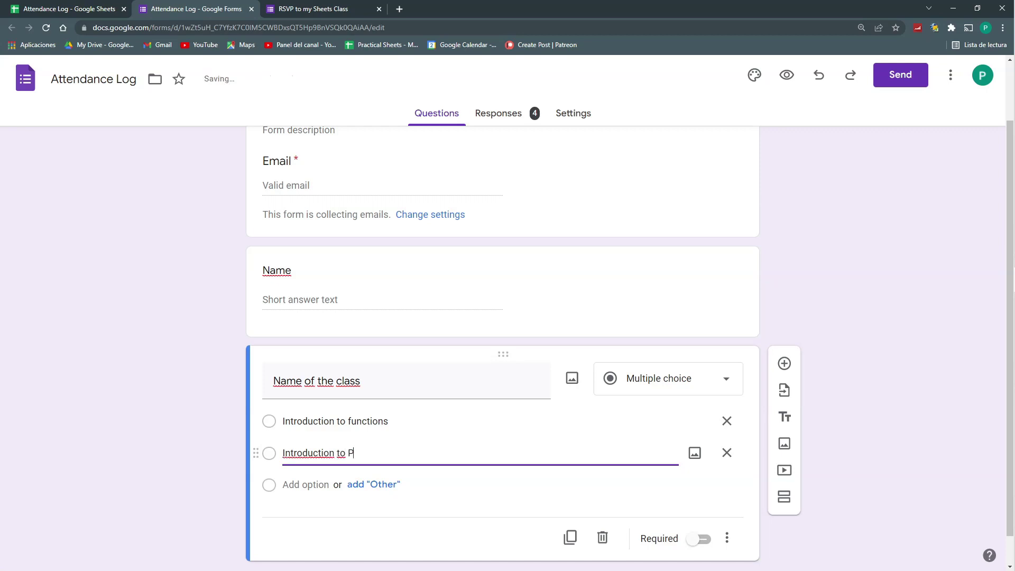
{"action": "type", "text": "ivot Tables"}
{"action": "key", "text": "Return"}
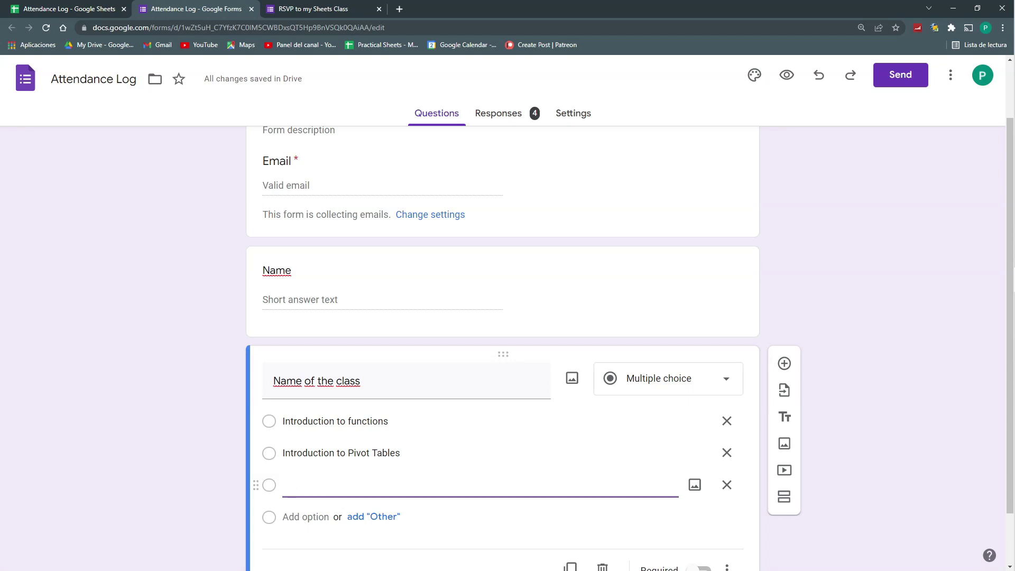
Add a third class option, 'The power of the QUERY function'
{"action": "type", "text": "The power of QUERY functions"}
{"action": "key", "text": "ctrl+Left"}
{"action": "key", "text": "ctrl+Left"}
{"action": "type", "text": "the"}
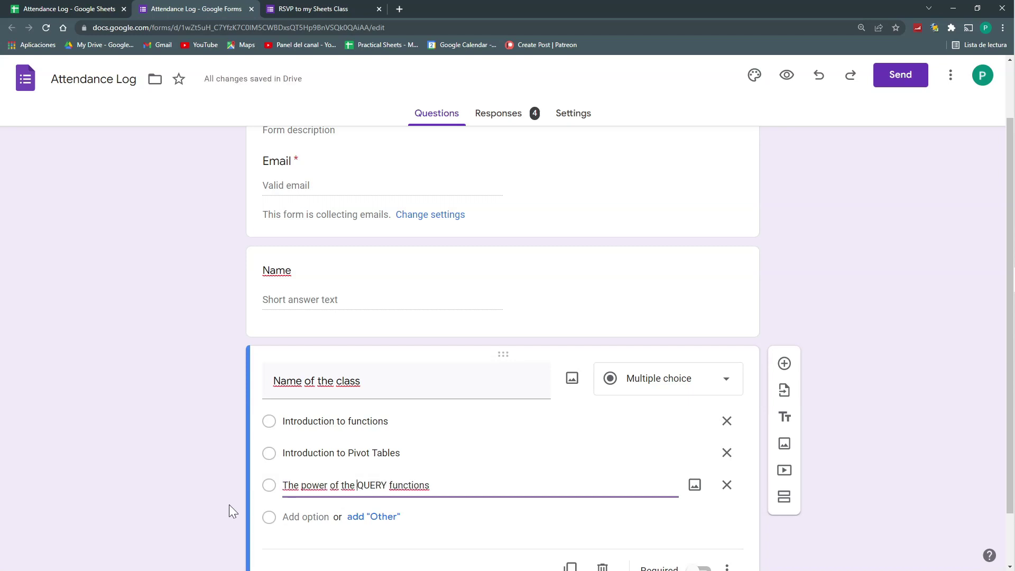
{"action": "key", "text": "End"}
{"action": "key", "text": "BackSpace"}
{"action": "left_click", "coordinate": [845, 268]}
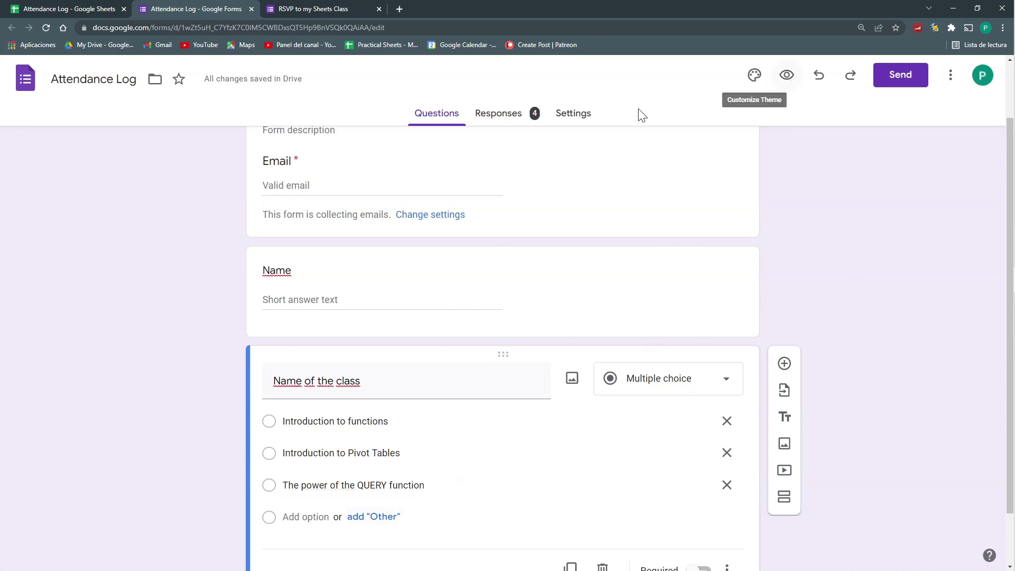
{"action": "left_click", "coordinate": [329, 6]}
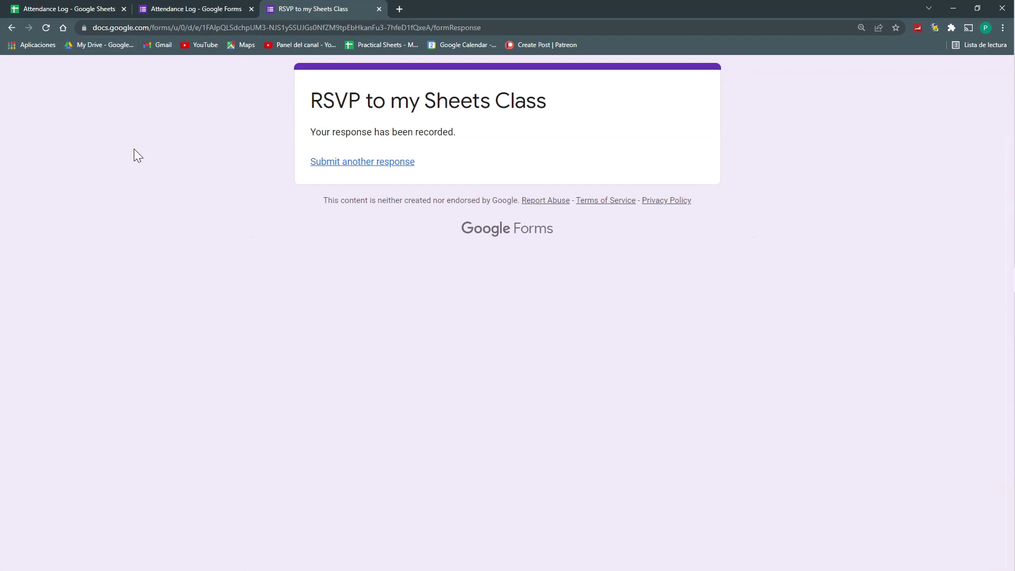
Submit an RSVP with an e-mail address, a new attendee's name and class Introduction to Pivot Tables
{"action": "left_click", "coordinate": [379, 164]}
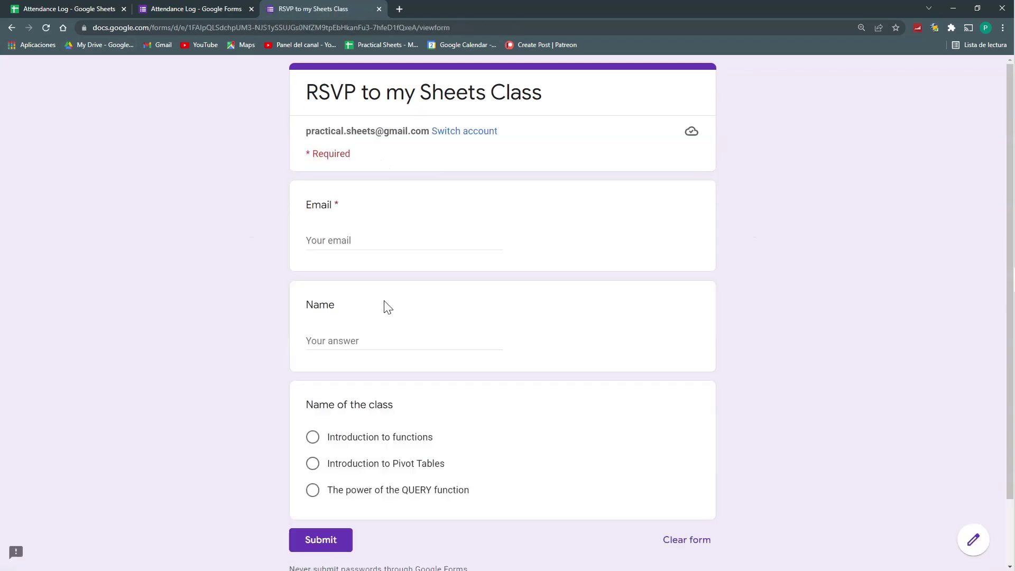
{"action": "left_click", "coordinate": [336, 238]}
{"action": "key", "text": "Tab"}
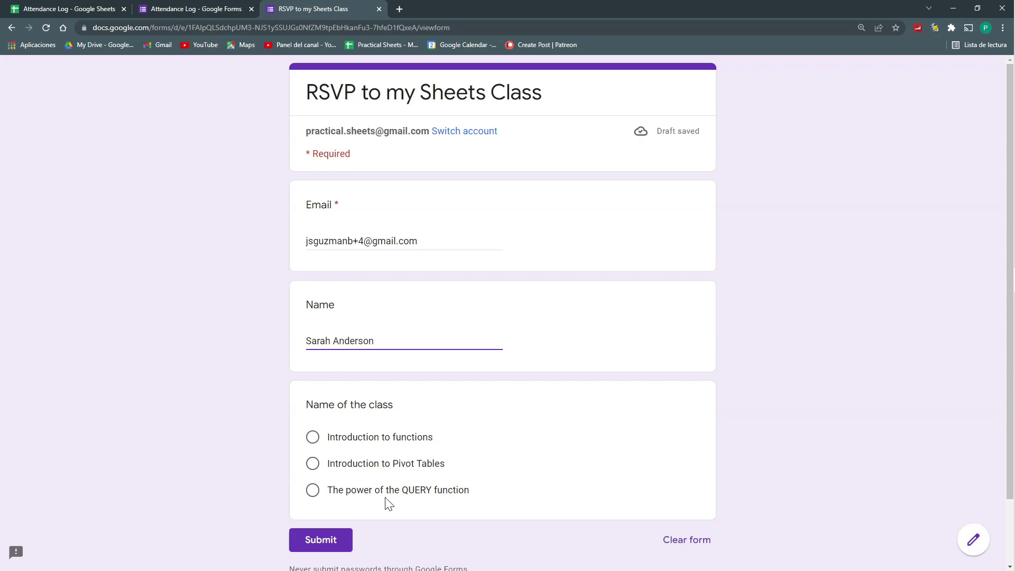
{"action": "left_click", "coordinate": [364, 464]}
{"action": "scroll", "coordinate": [331, 561], "scroll_direction": "down", "scroll_amount": 1}
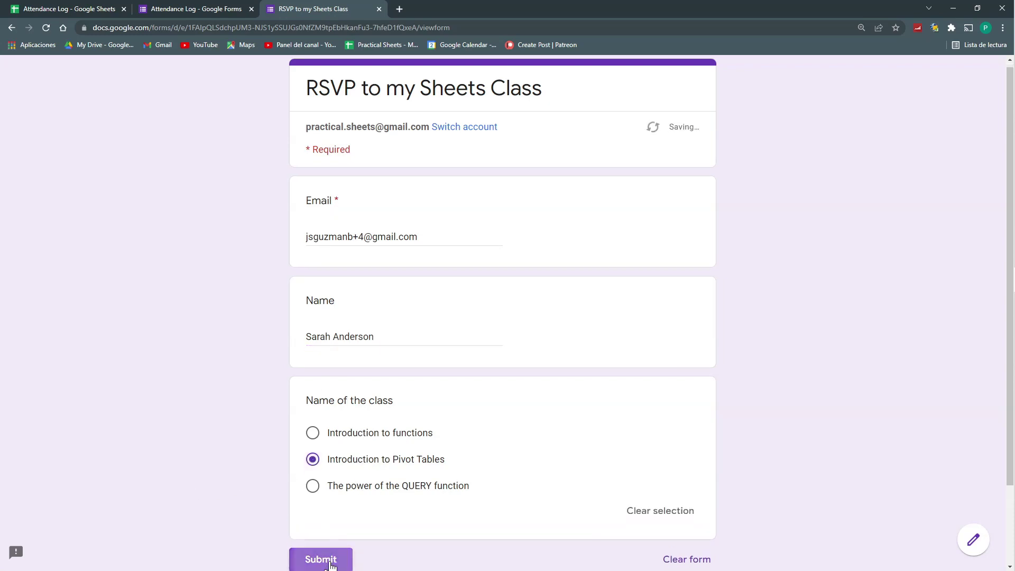
{"action": "left_click", "coordinate": [329, 562]}
{"action": "left_click", "coordinate": [48, 8]}
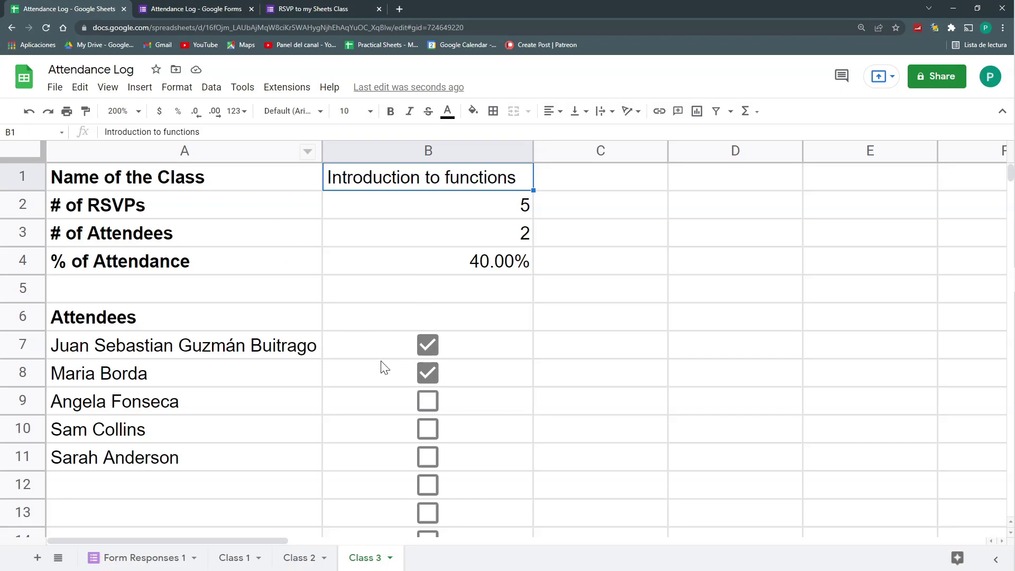
{"action": "left_click", "coordinate": [172, 466]}
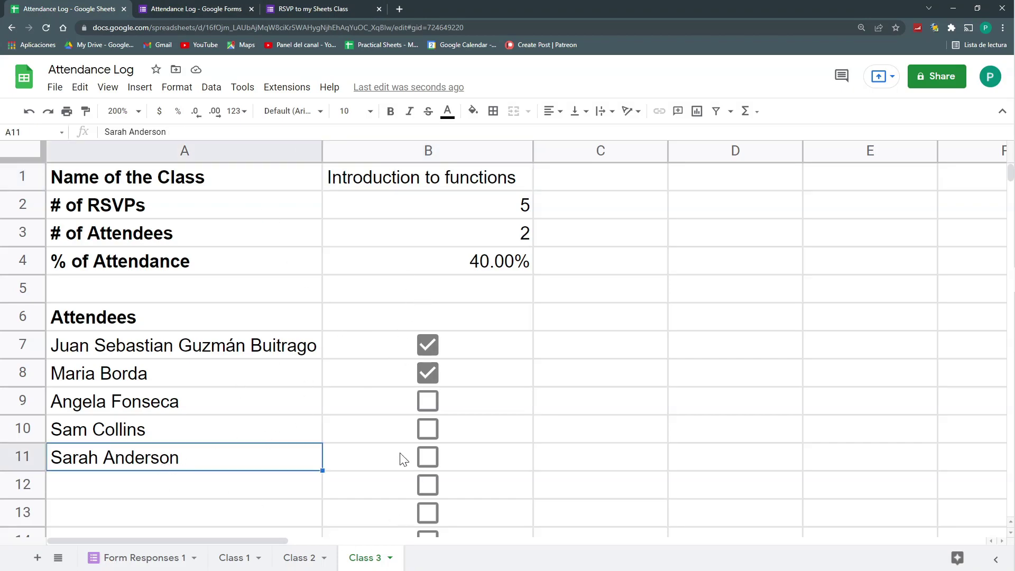
{"action": "left_click", "coordinate": [384, 180]}
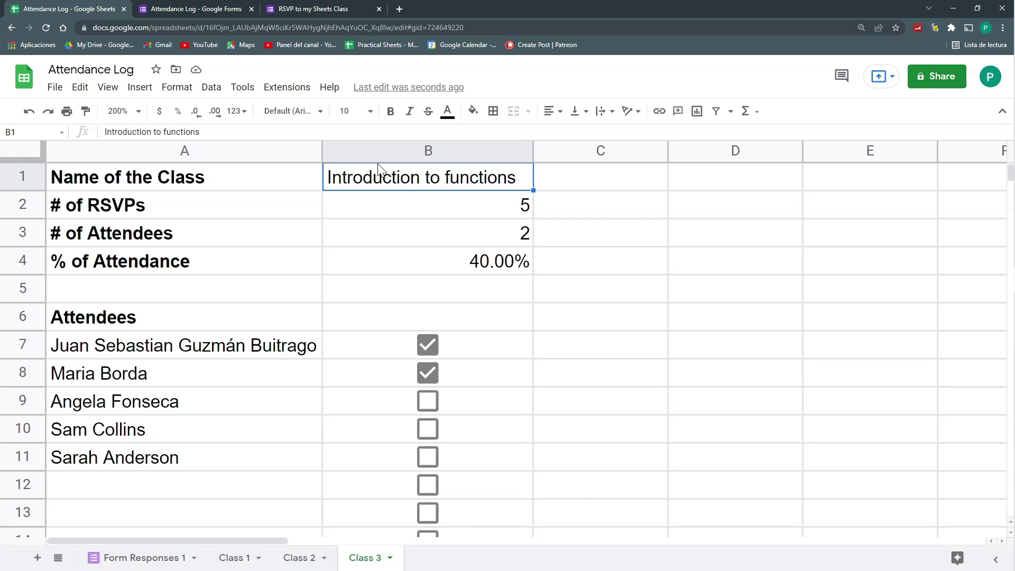
{"action": "left_click", "coordinate": [293, 347]}
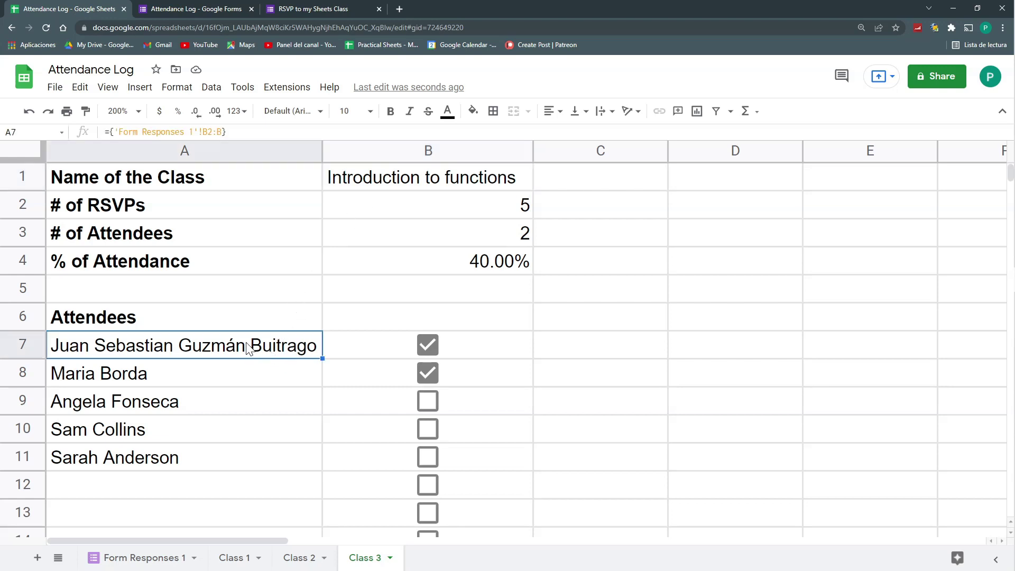
{"action": "left_click_drag", "start_coordinate": [247, 348], "coordinate": [227, 460]}
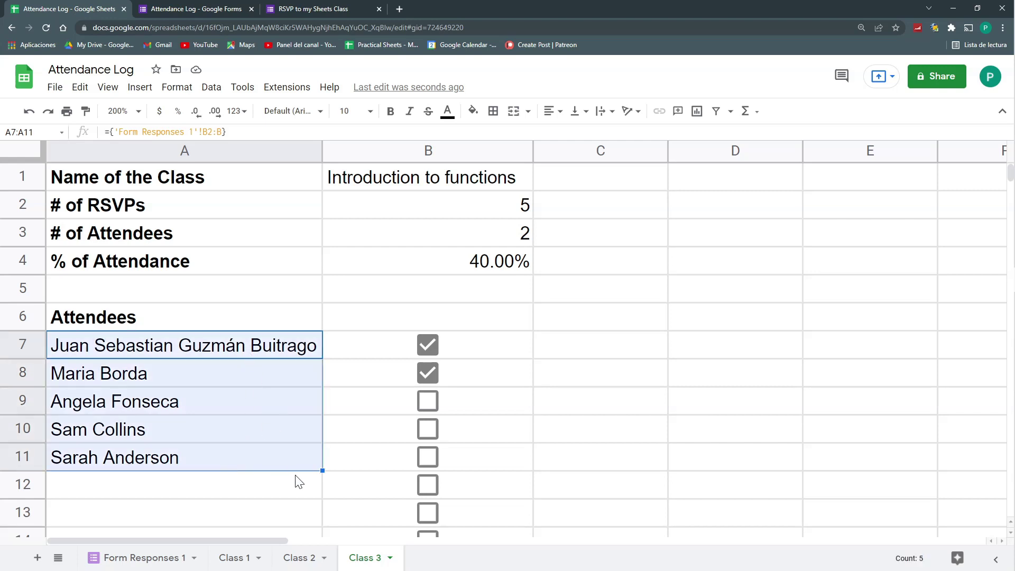
{"action": "left_click", "coordinate": [375, 177]}
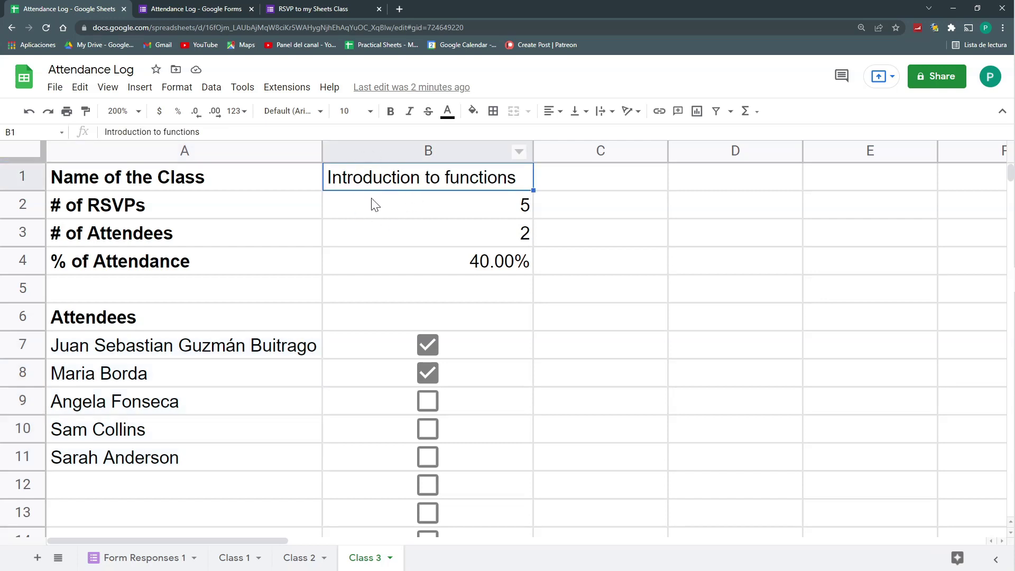
{"action": "left_click", "coordinate": [142, 557]}
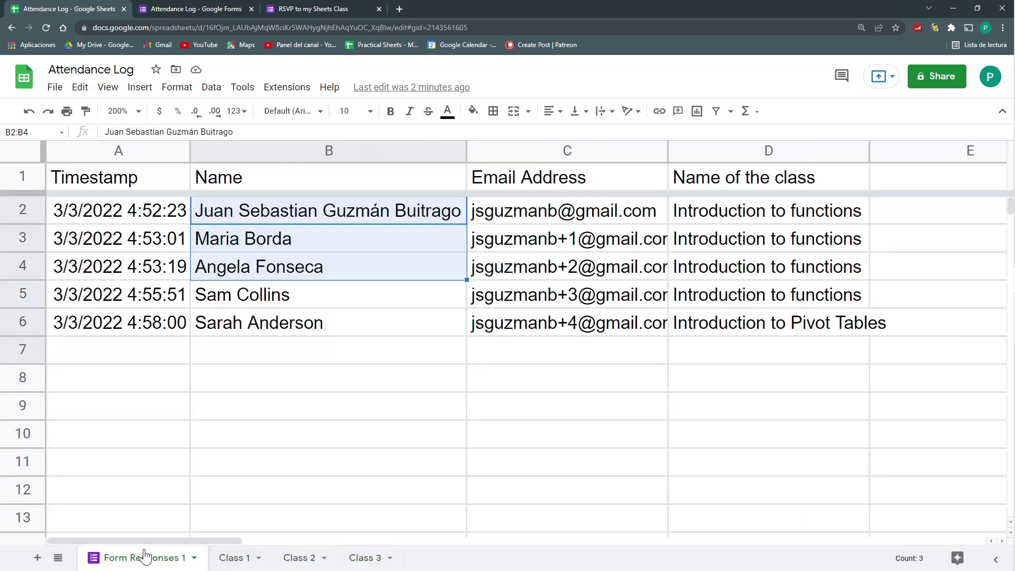
{"action": "left_click_drag", "start_coordinate": [724, 214], "coordinate": [722, 320]}
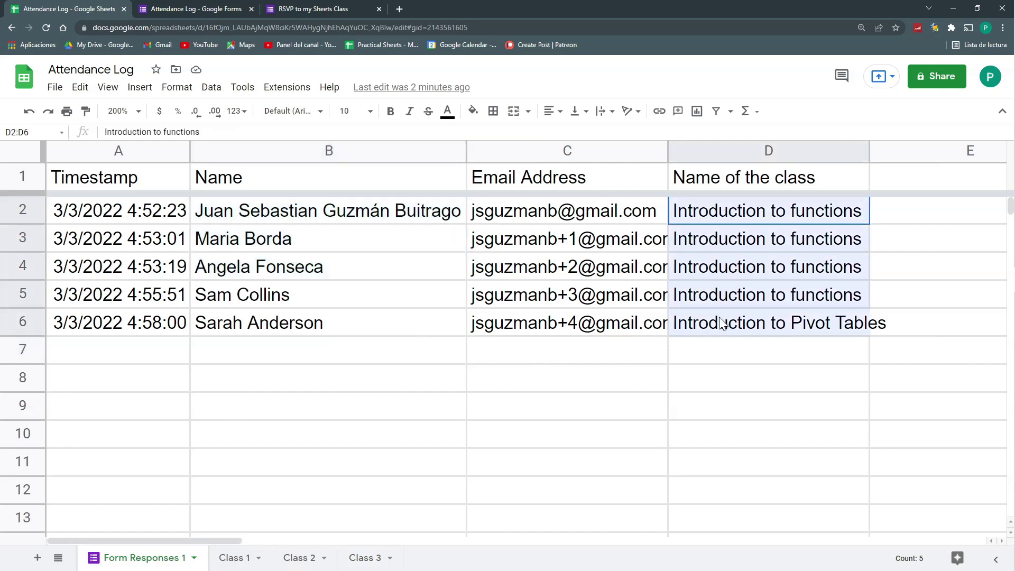
{"action": "left_click", "coordinate": [722, 277]}
{"action": "left_click_drag", "start_coordinate": [719, 216], "coordinate": [716, 299]}
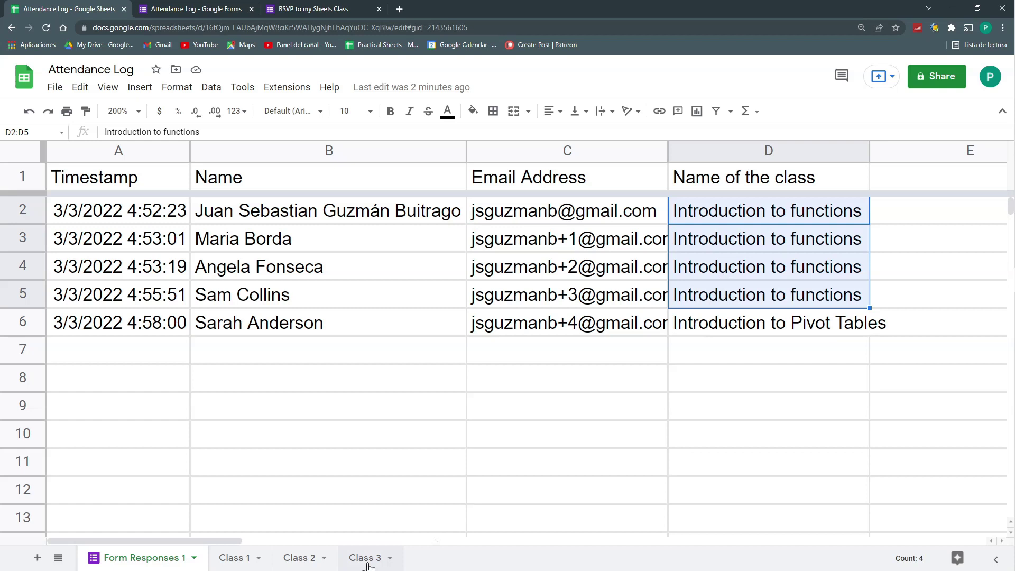
{"action": "left_click", "coordinate": [368, 557]}
{"action": "left_click", "coordinate": [191, 358]}
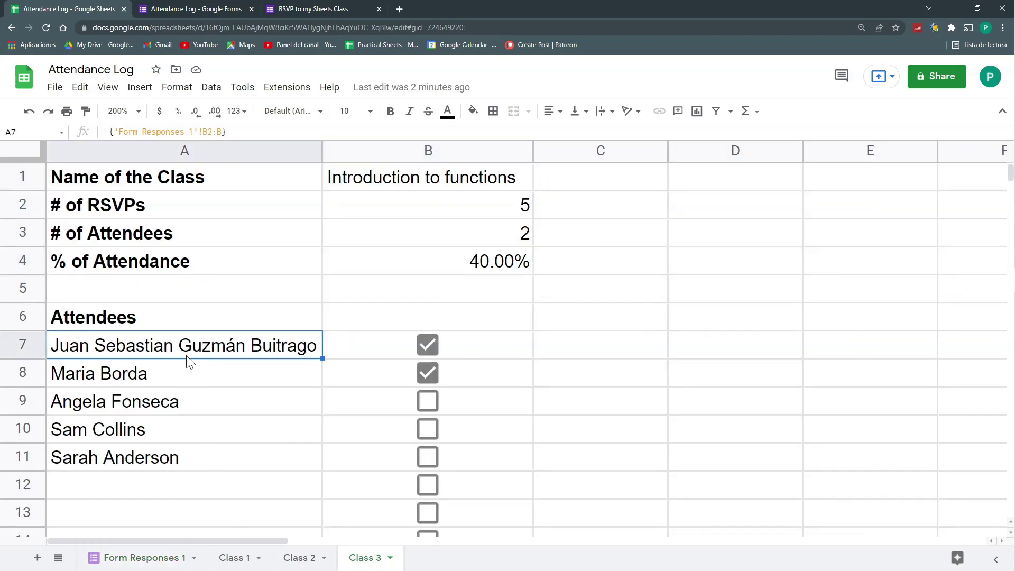
Replace A7 with a FILTER formula over the Form Responses 1 names in B2:B
{"action": "key", "text": "Delete"}
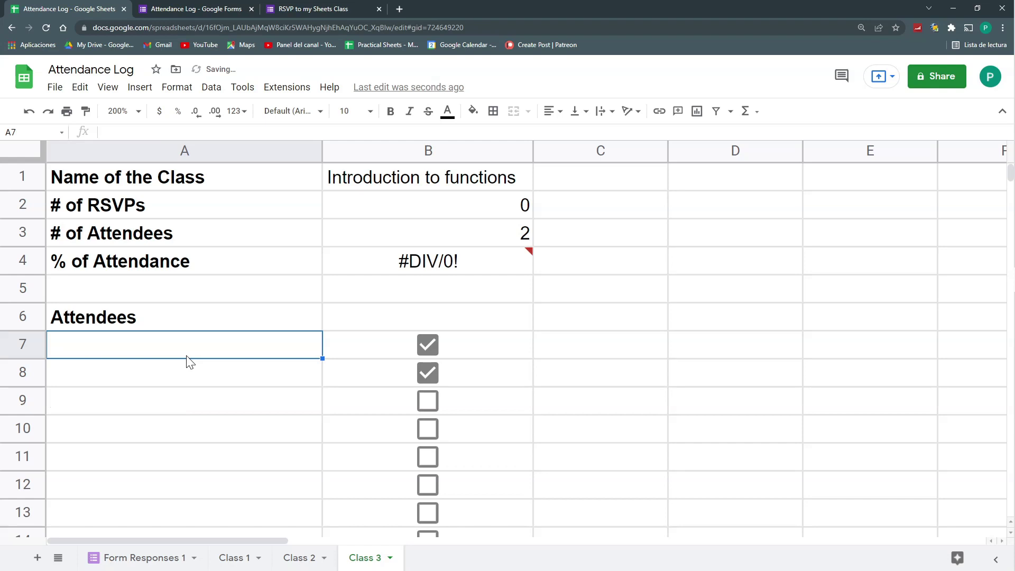
{"action": "type", "text": "=filt"}
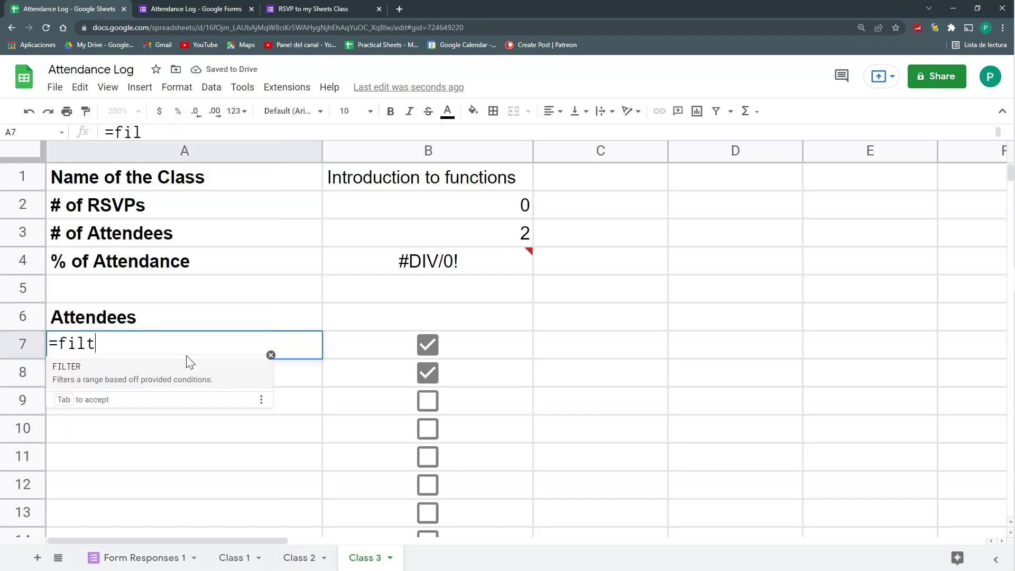
{"action": "type", "text": "er("}
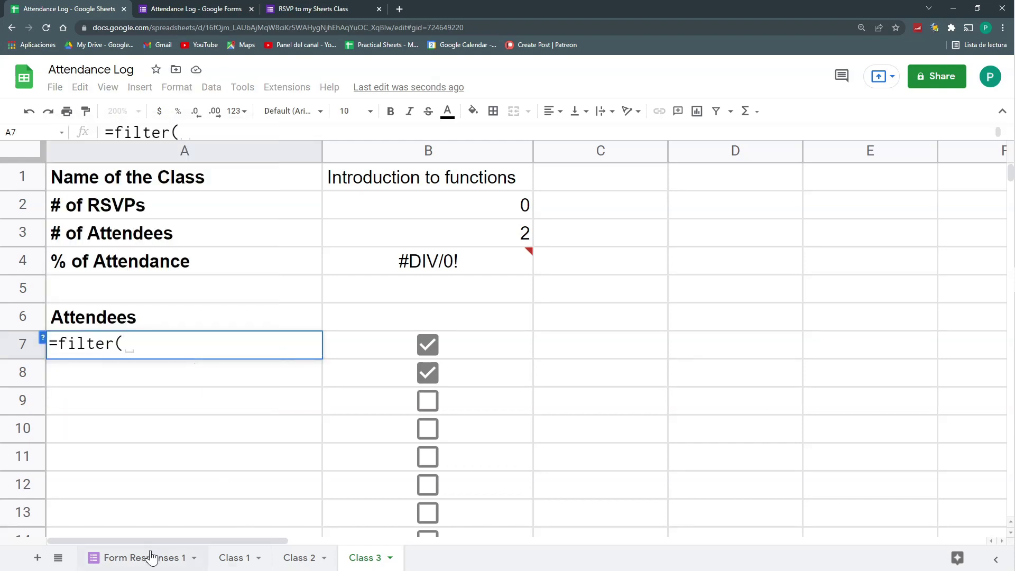
{"action": "left_click", "coordinate": [151, 558]}
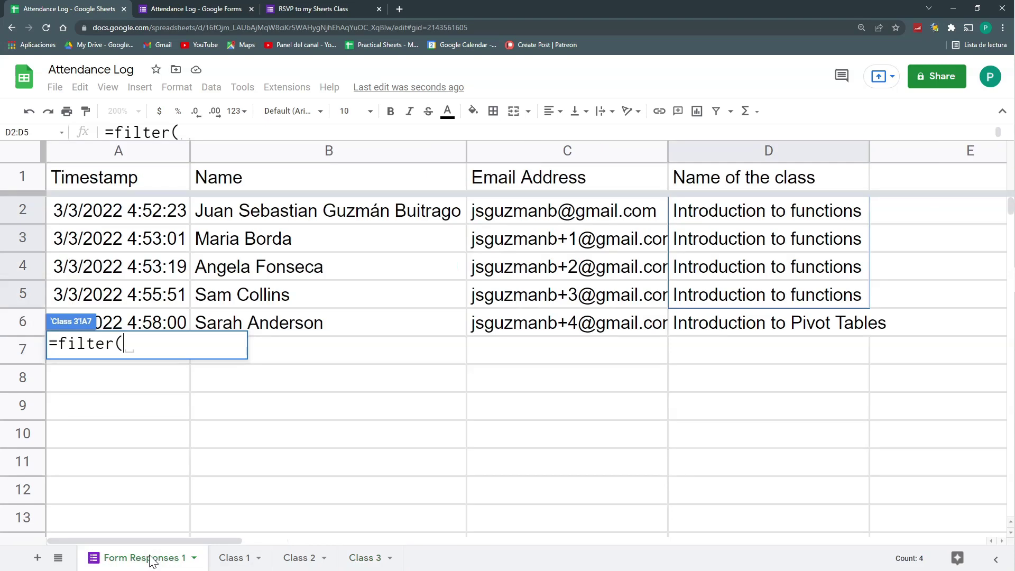
{"action": "left_click", "coordinate": [283, 216]}
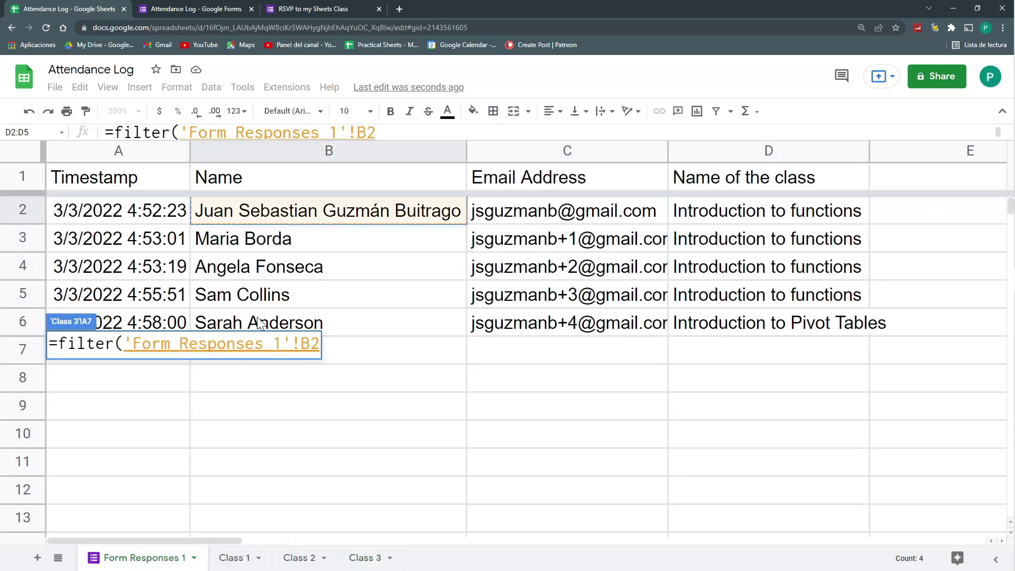
{"action": "type", "text": ":b"}
{"action": "key", "text": "BackSpace"}
{"action": "type", "text": "B"}
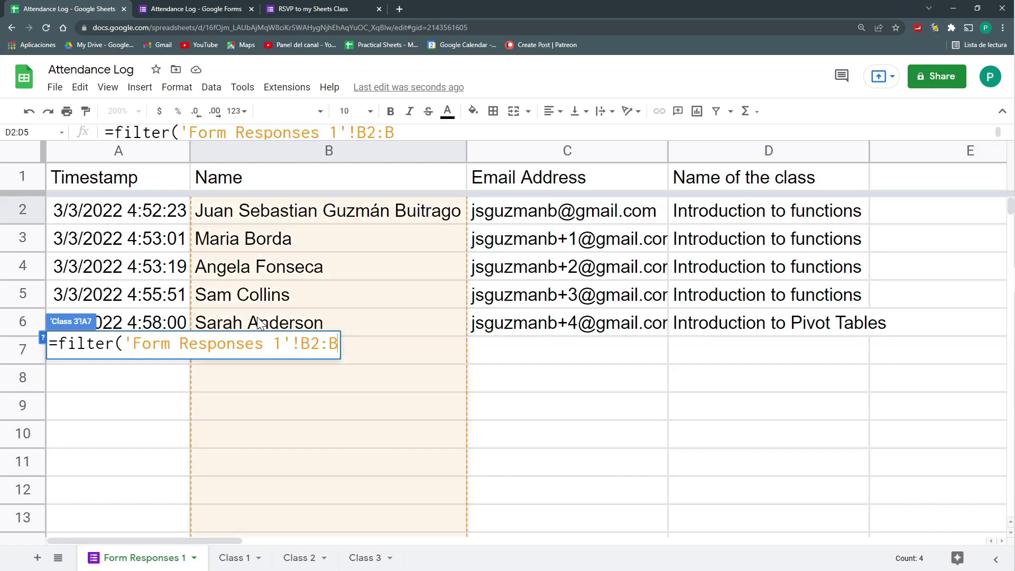
{"action": "type", "text": ";"}
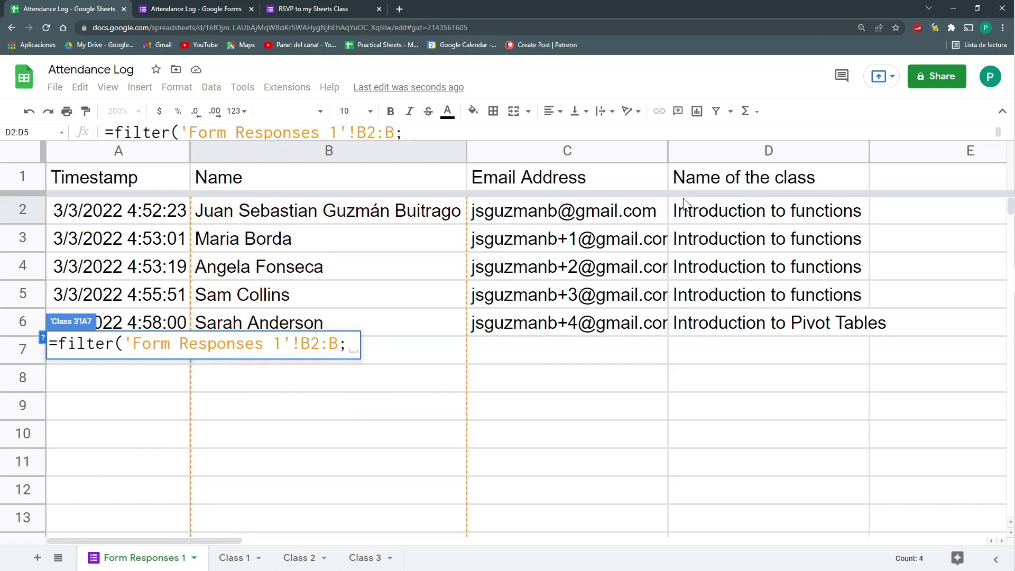
Complete the filter with the condition 'Form Responses 1'!D2:D equals Class 3's B1 class name
{"action": "left_click", "coordinate": [757, 214]}
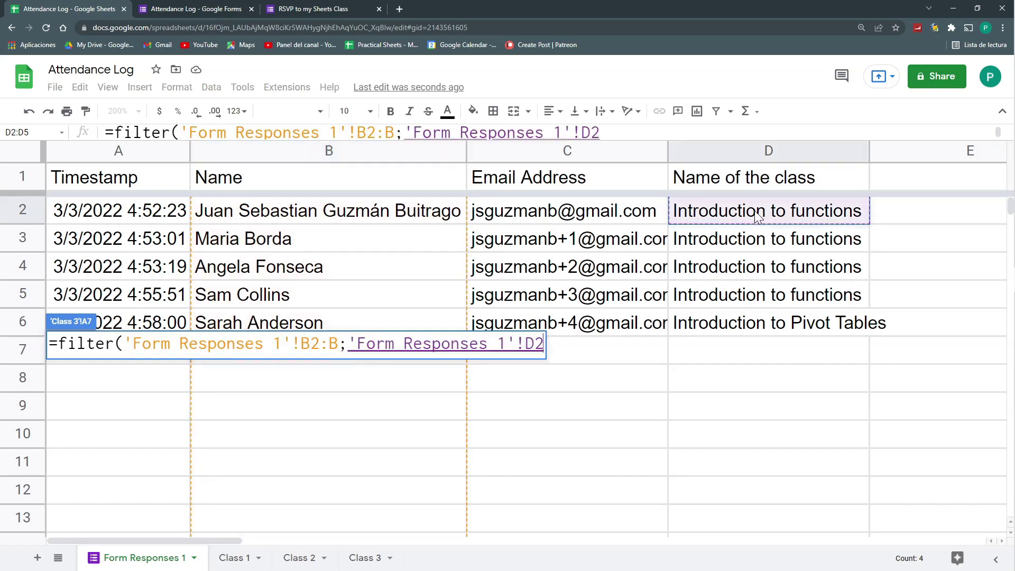
{"action": "type", "text": ":d"}
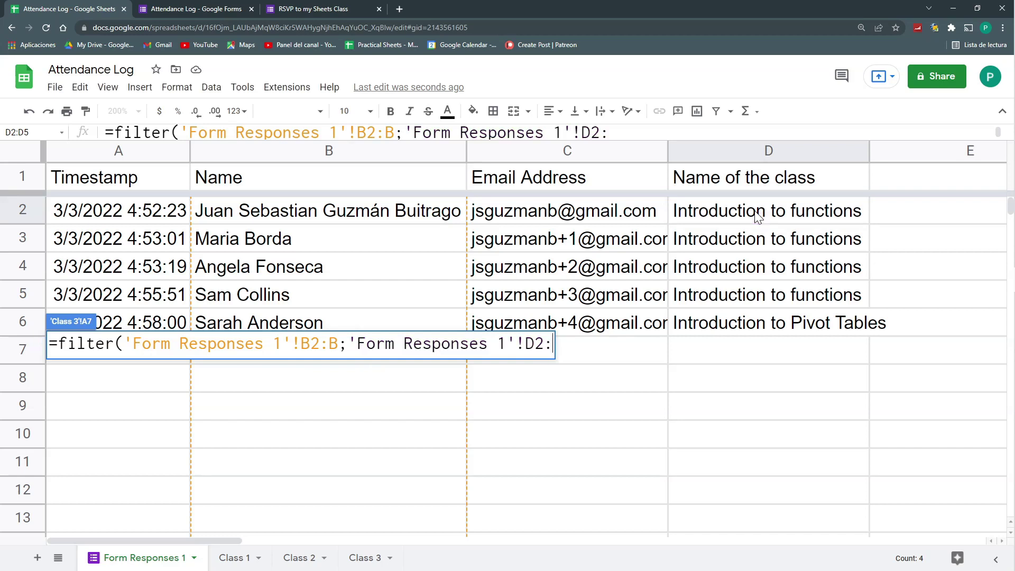
{"action": "key", "text": "BackSpace"}
{"action": "type", "text": "D="}
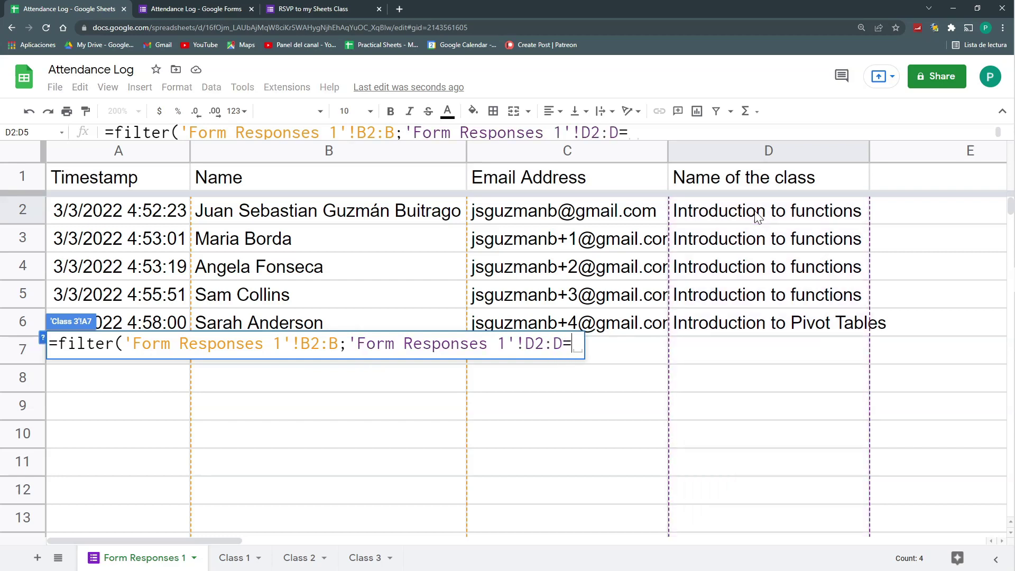
{"action": "left_click", "coordinate": [364, 558]}
{"action": "left_click", "coordinate": [370, 180]}
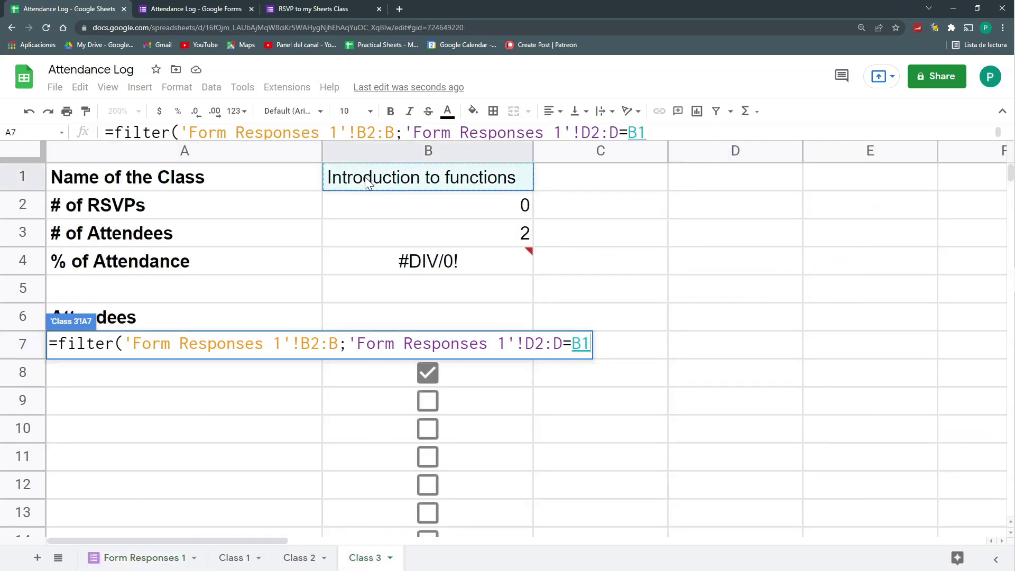
{"action": "type", "text": ")"}
{"action": "key", "text": "Return"}
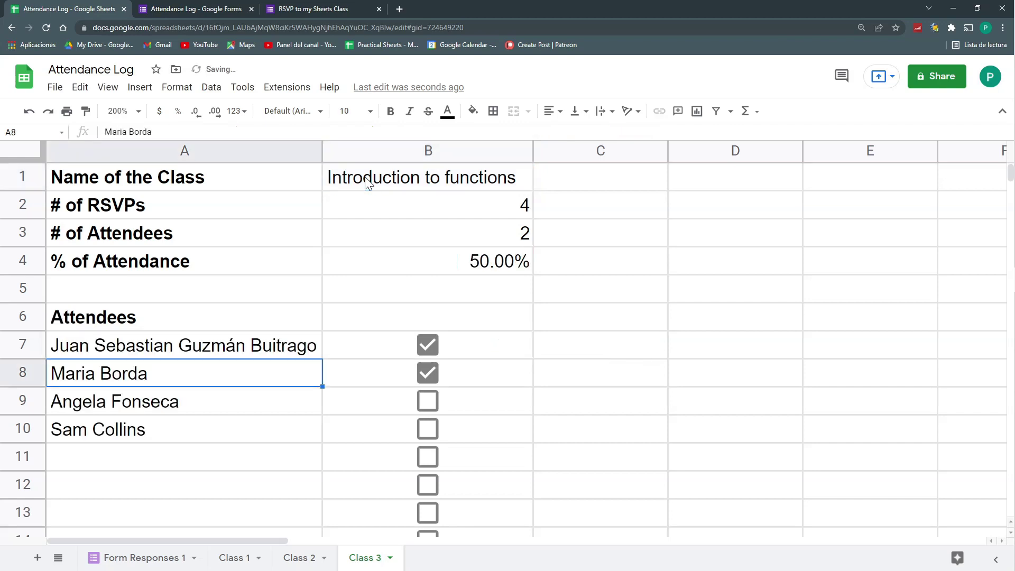
{"action": "key", "text": "Down"}
{"action": "key", "text": "Down"}
{"action": "key", "text": "Down"}
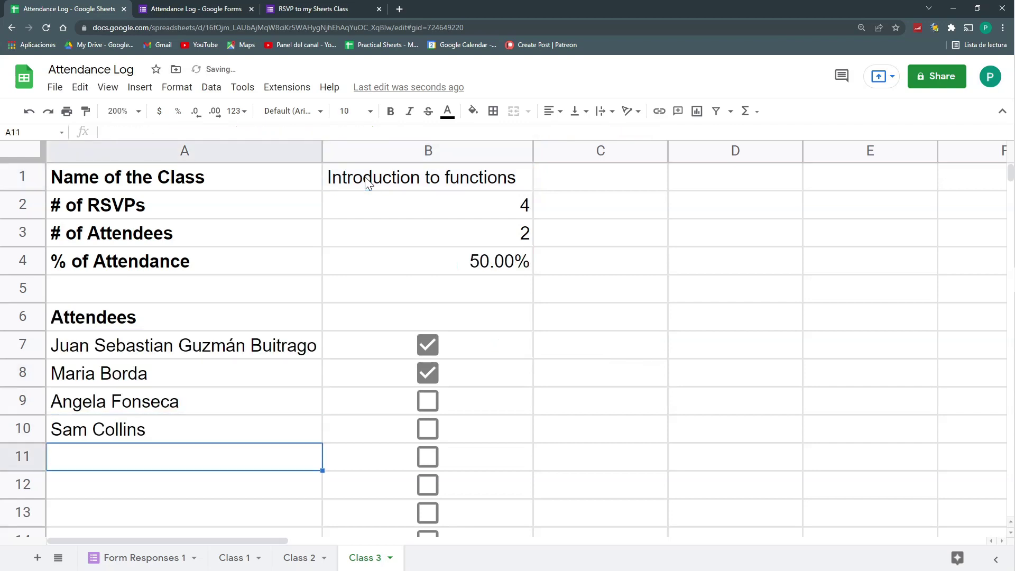
Tick B10 to mark the fourth attendee attended, giving 75.00% attendance
{"action": "left_click", "coordinate": [159, 559]}
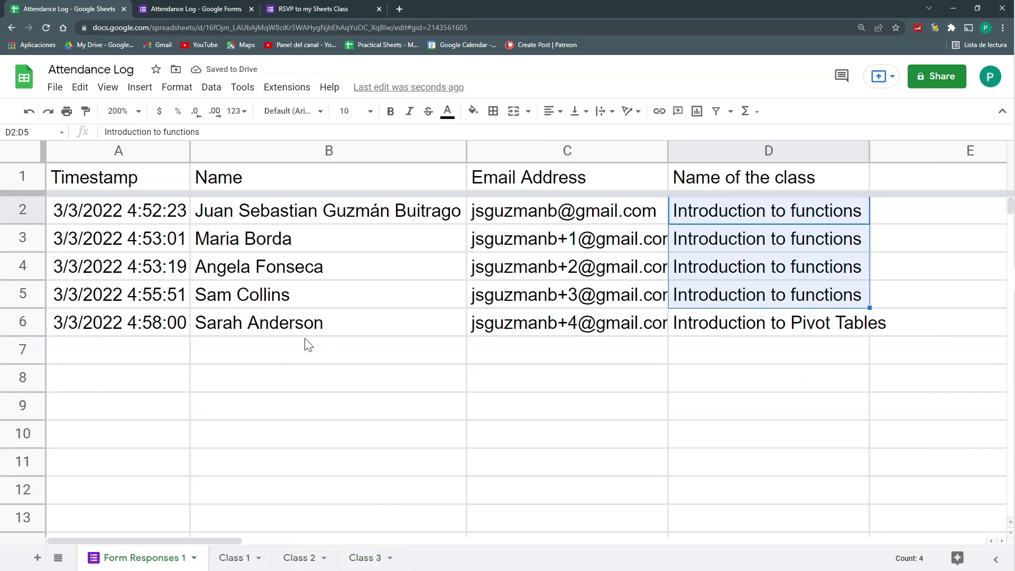
{"action": "left_click", "coordinate": [349, 320]}
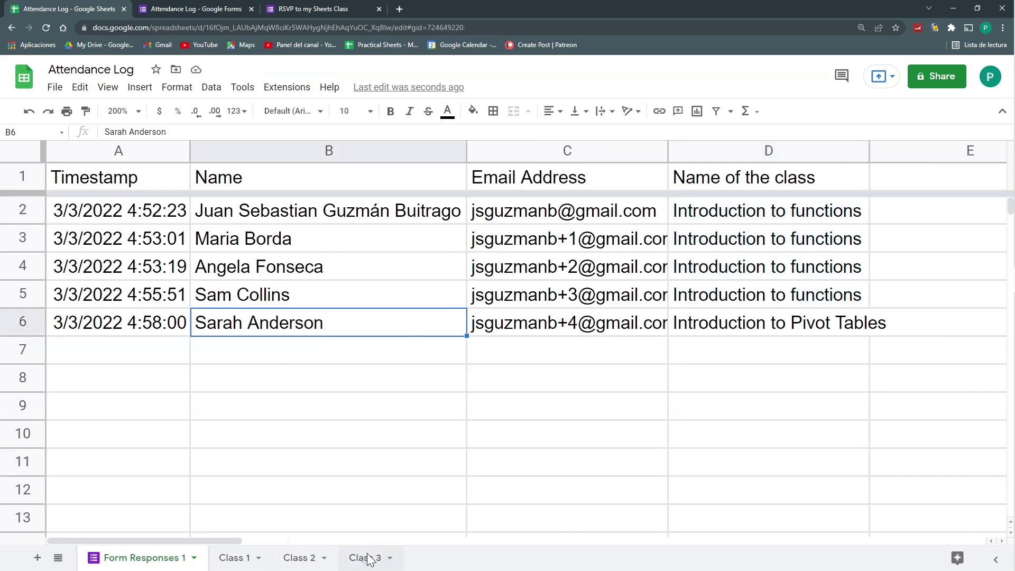
{"action": "left_click", "coordinate": [369, 557]}
{"action": "left_click", "coordinate": [437, 429]}
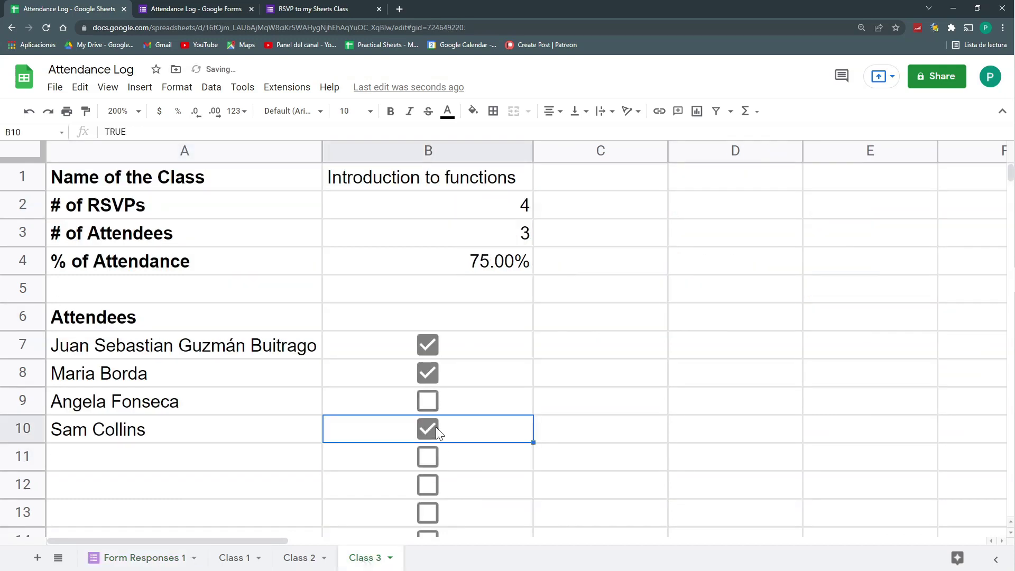
{"action": "left_click", "coordinate": [402, 178]}
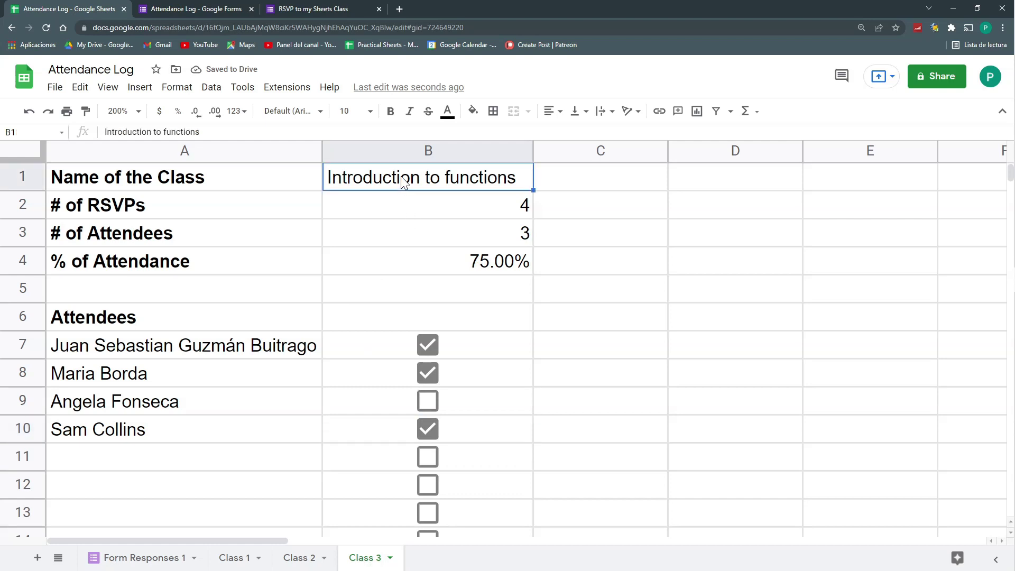
Add a data validation dropdown to B1 using the list range 'Form Responses 1'!D2:D
{"action": "left_click", "coordinate": [210, 87]}
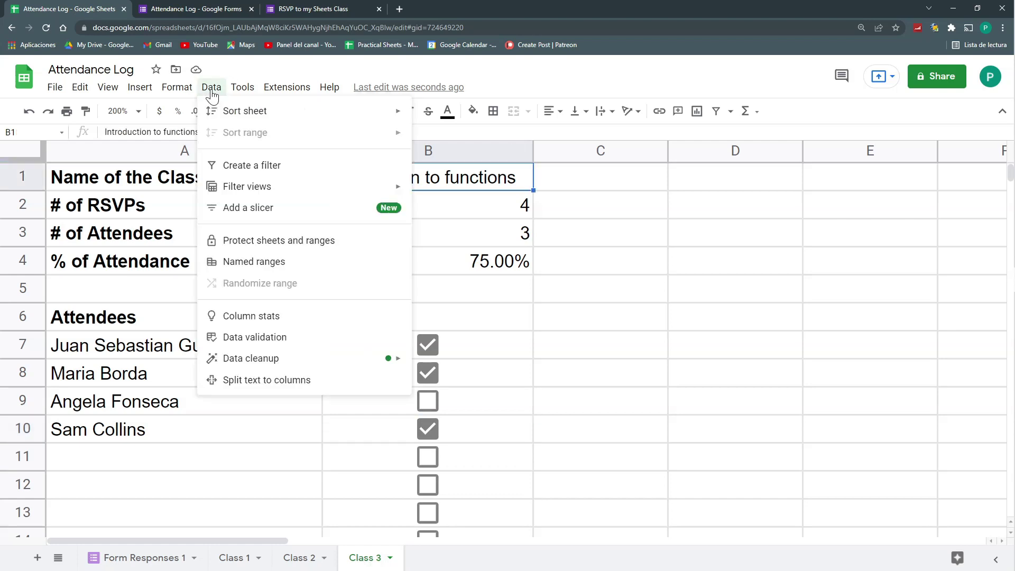
{"action": "left_click", "coordinate": [286, 339]}
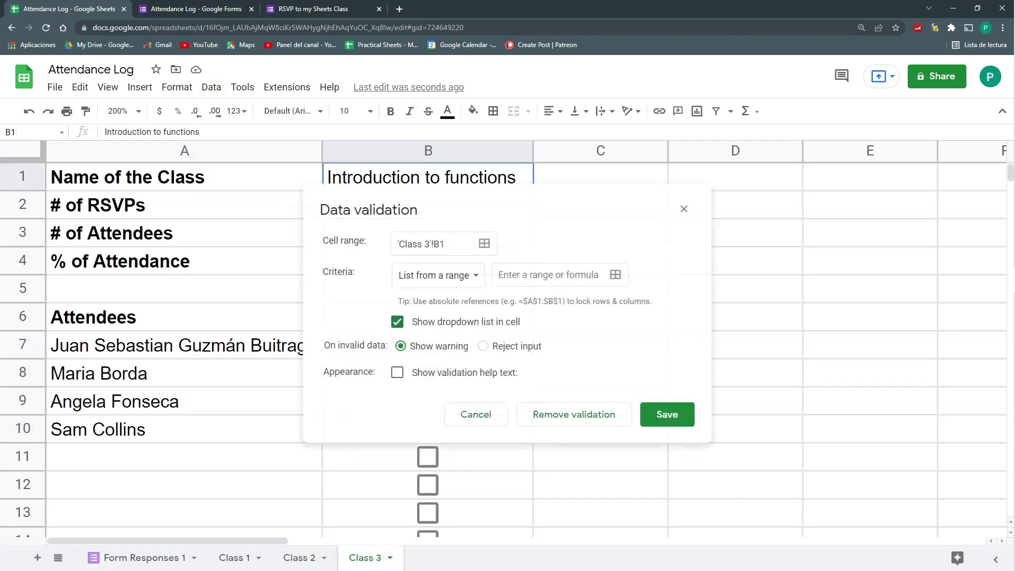
{"action": "left_click", "coordinate": [615, 275]}
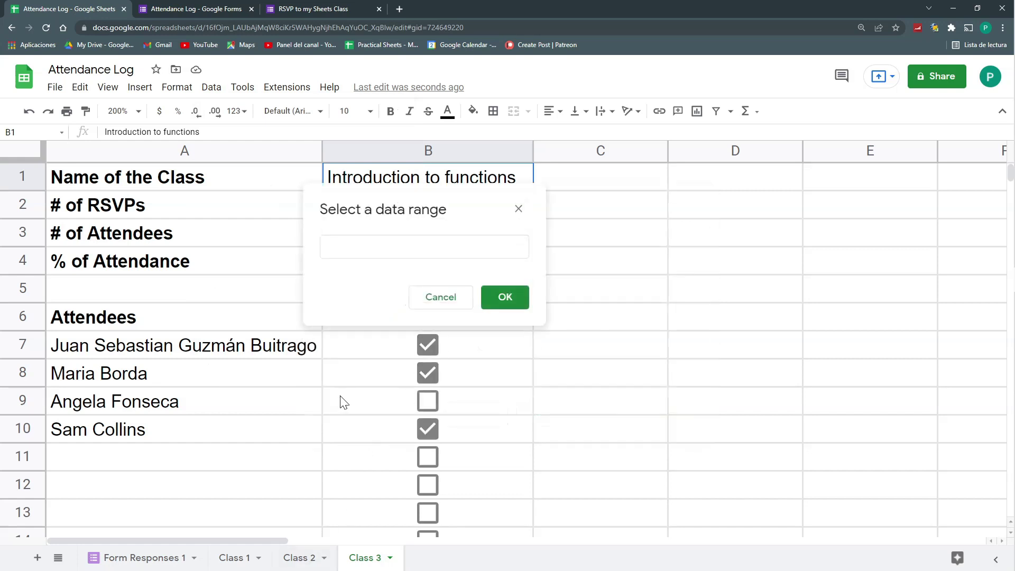
{"action": "left_click", "coordinate": [444, 248]}
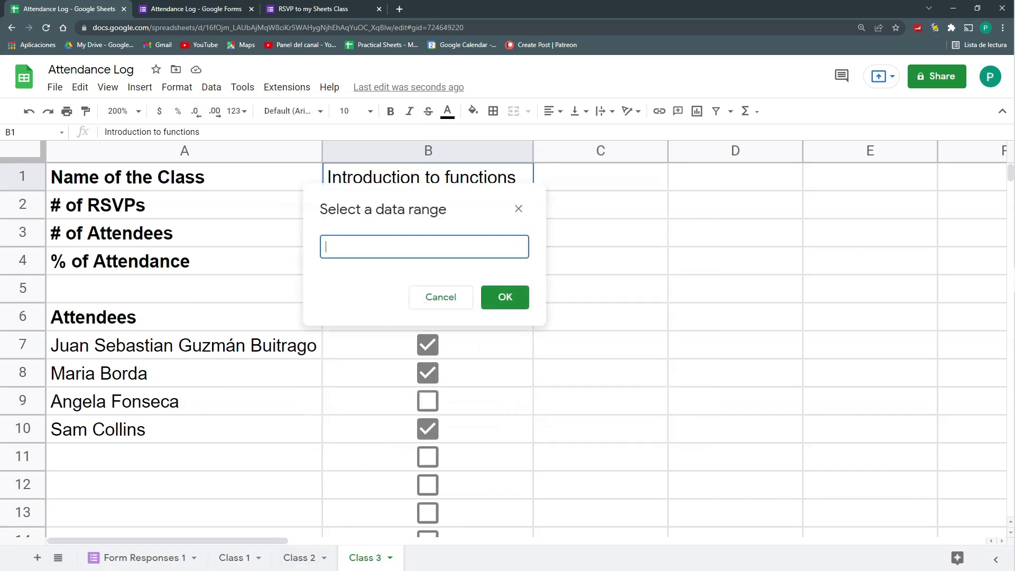
{"action": "left_click", "coordinate": [173, 560]}
{"action": "left_click", "coordinate": [774, 214]}
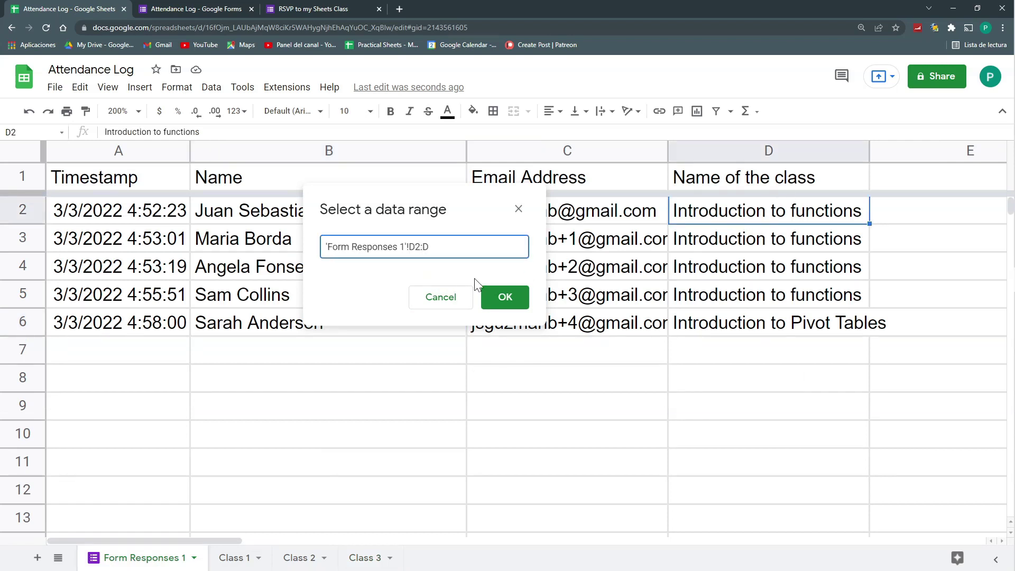
{"action": "left_click", "coordinate": [497, 296]}
{"action": "left_click", "coordinate": [658, 414]}
{"action": "left_click", "coordinate": [370, 558]}
{"action": "key", "text": "Return"}
{"action": "left_click", "coordinate": [562, 179]}
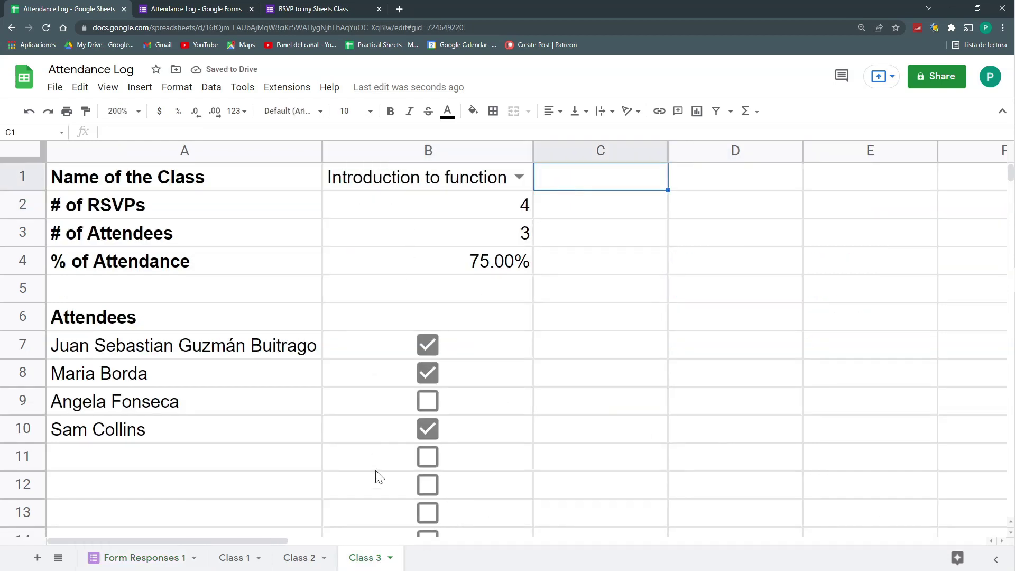
Duplicate the Class 3 sheet and rename the copy to Class 4
{"action": "left_click", "coordinate": [390, 558]}
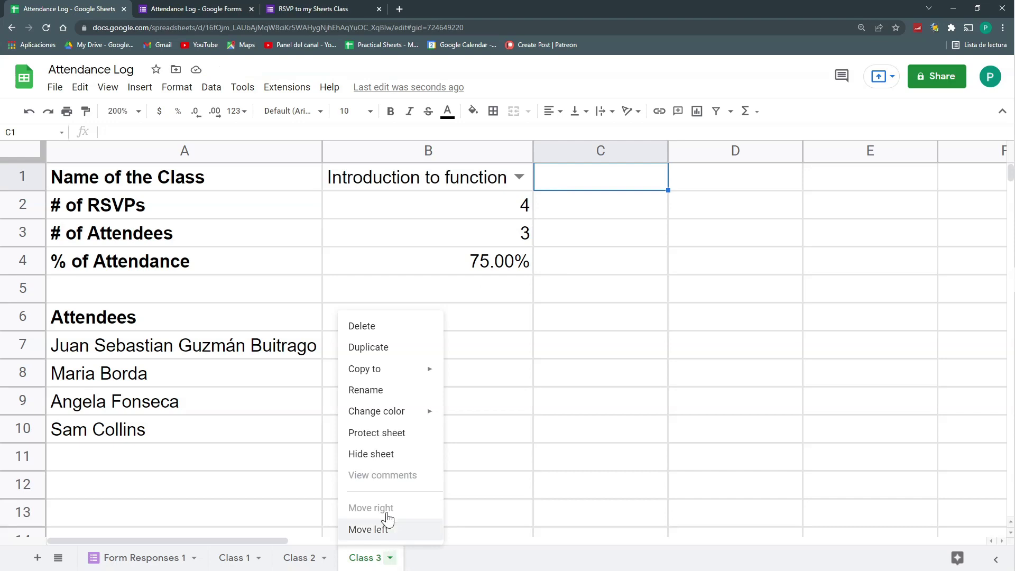
{"action": "left_click", "coordinate": [402, 349]}
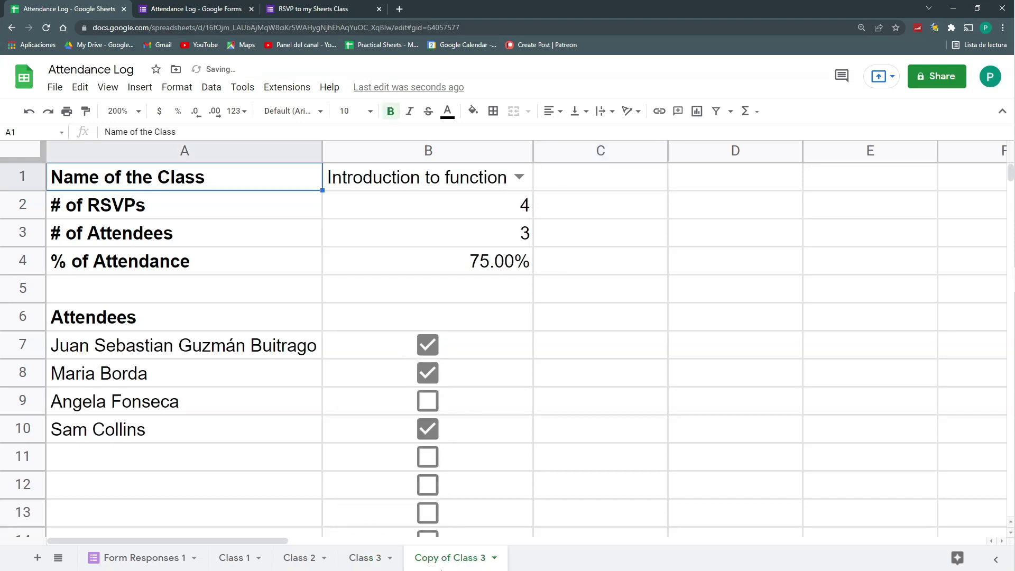
{"action": "double_click", "coordinate": [452, 563]}
{"action": "left_click", "coordinate": [453, 563]}
{"action": "left_click_drag", "start_coordinate": [453, 562], "coordinate": [410, 563]}
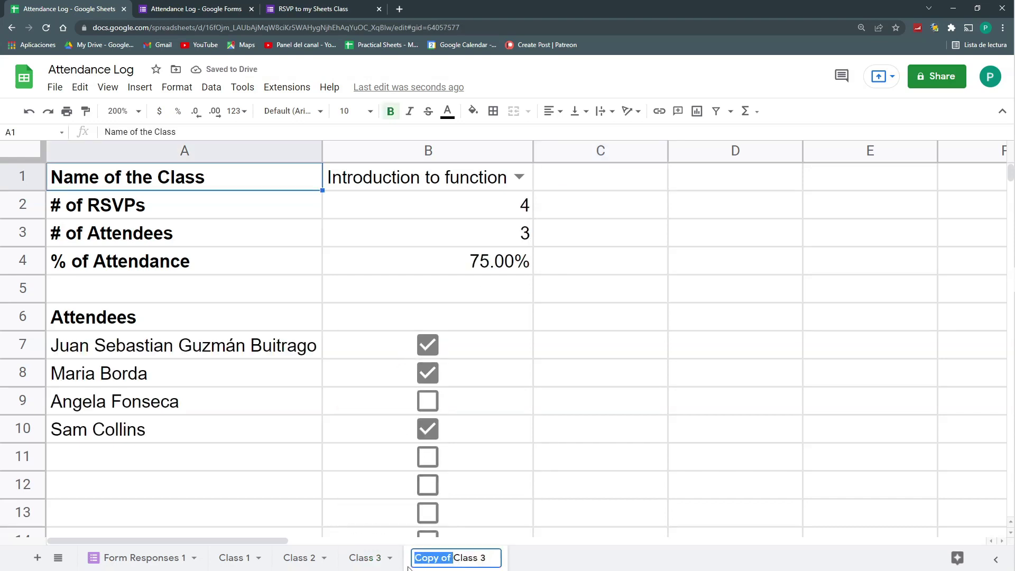
{"action": "key", "text": "BackSpace"}
{"action": "key", "text": "End"}
{"action": "key", "text": "BackSpace"}
{"action": "type", "text": "4"}
{"action": "key", "text": "Return"}
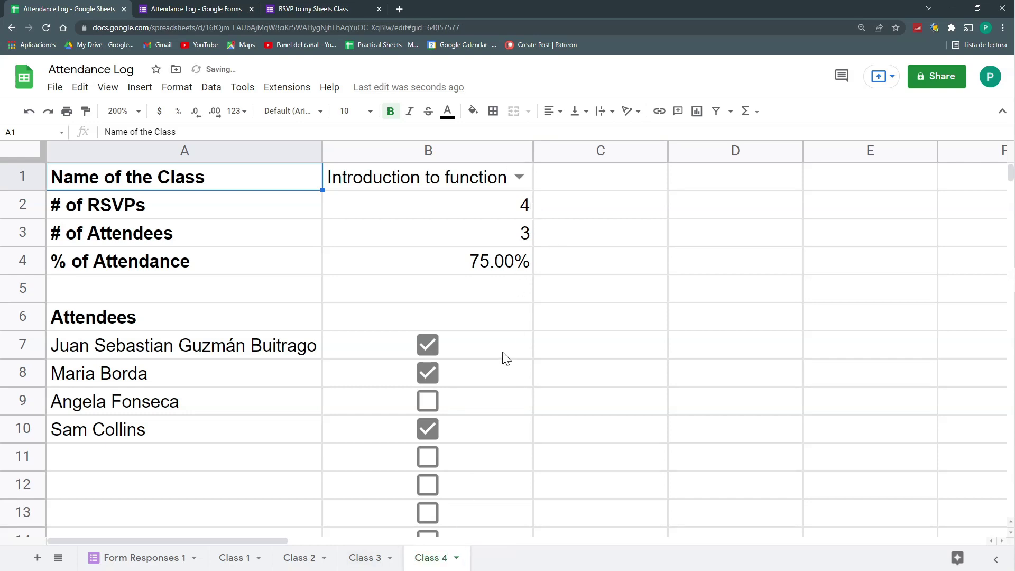
Set Class 4's B1 to Introduction to Pivot Tables and mark its single attendee attended
{"action": "left_click", "coordinate": [499, 353]}
{"action": "left_click_drag", "start_coordinate": [493, 382], "coordinate": [475, 427]}
{"action": "key", "text": "space"}
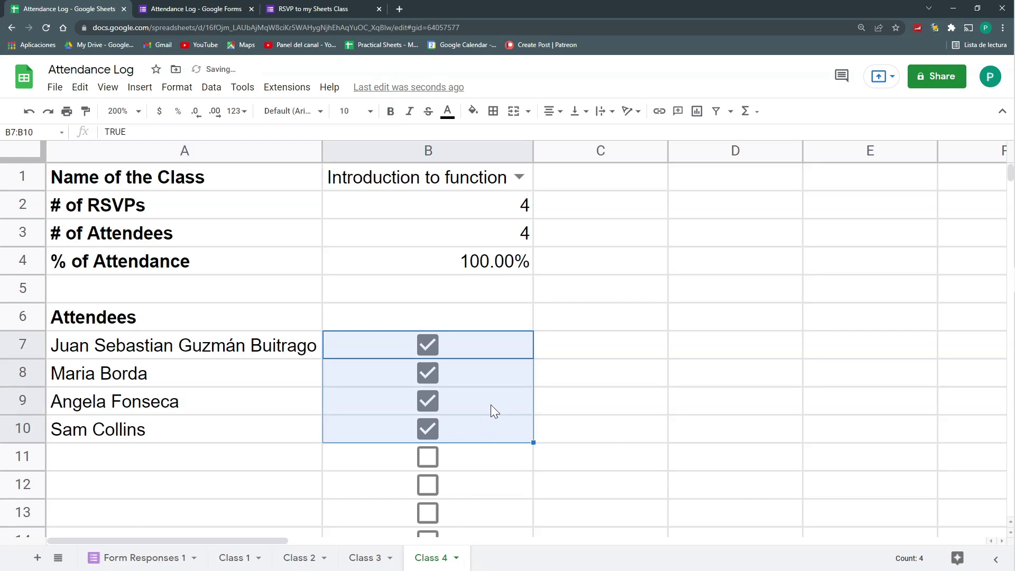
{"action": "key", "text": "space"}
{"action": "double_click", "coordinate": [521, 174]}
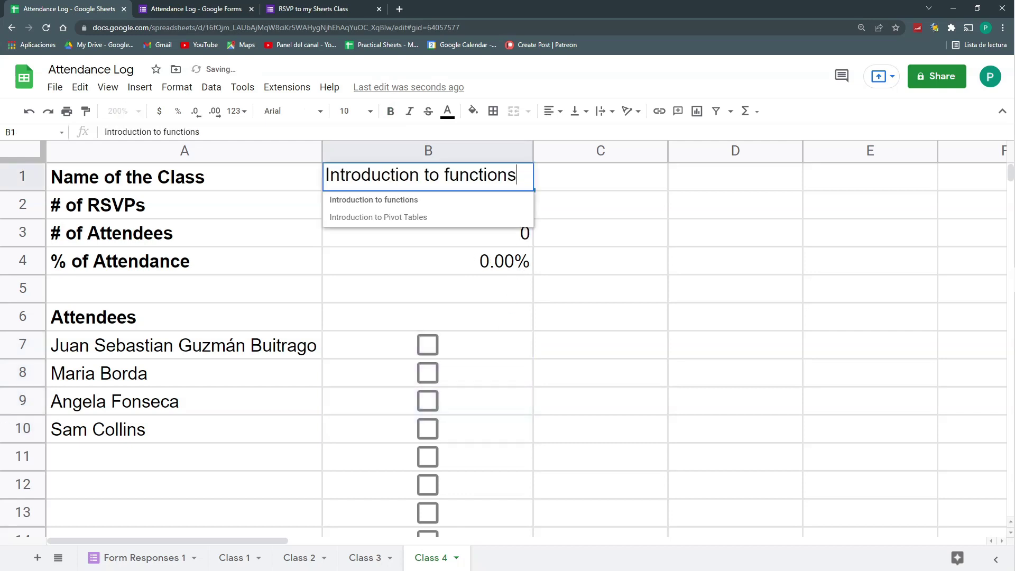
{"action": "left_click", "coordinate": [483, 221]}
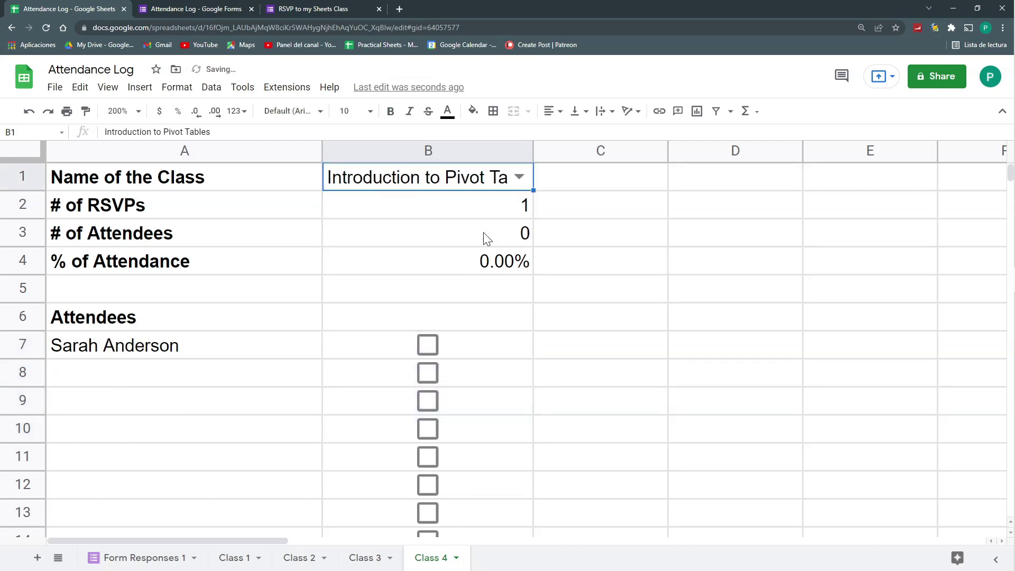
{"action": "left_click", "coordinate": [302, 350]}
{"action": "left_click", "coordinate": [426, 346]}
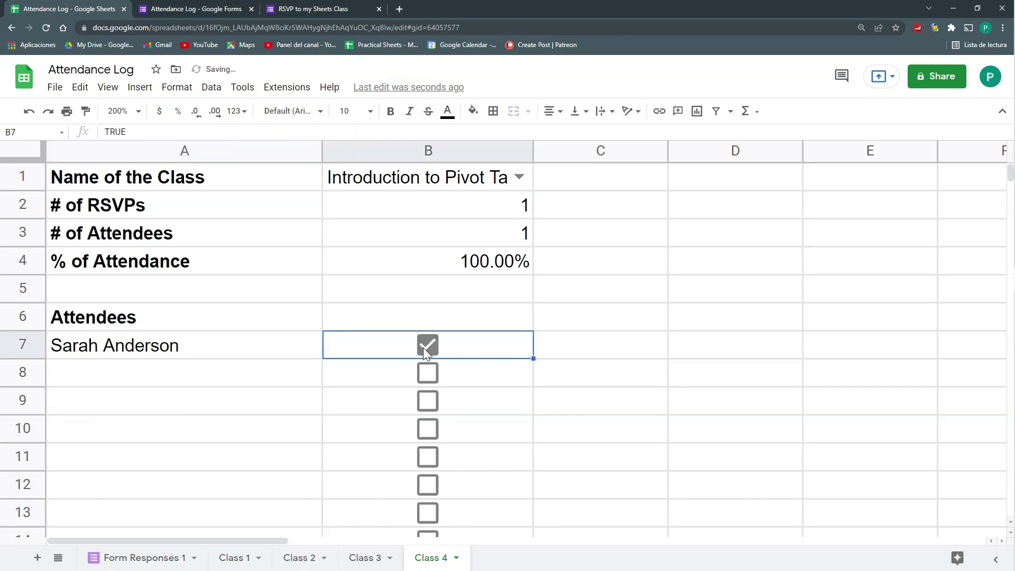
{"action": "left_click", "coordinate": [428, 349]}
{"action": "left_click", "coordinate": [428, 349]}
Autofit columns A and B on Class 4 to their contents
{"action": "double_click", "coordinate": [322, 150]}
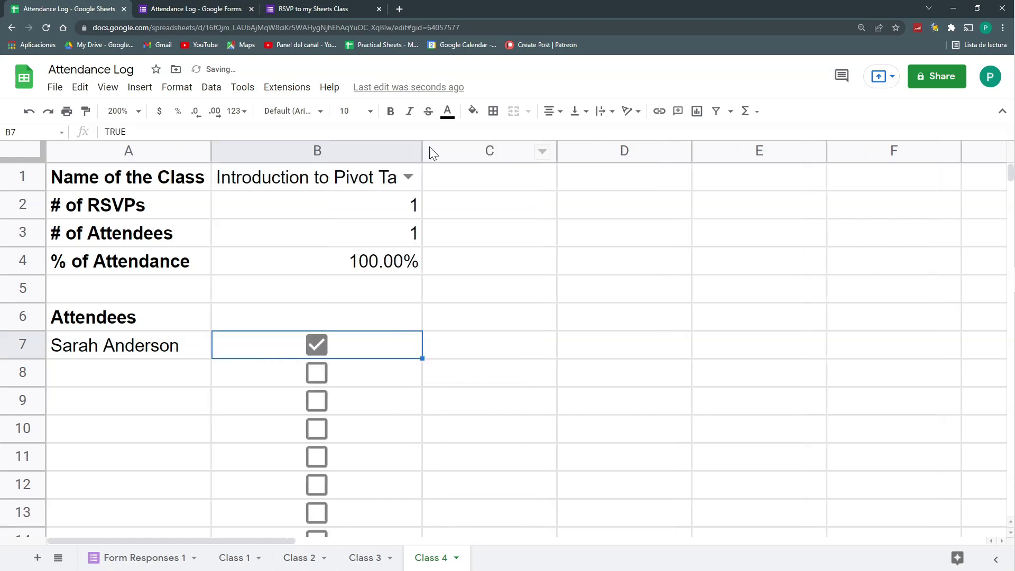
{"action": "double_click", "coordinate": [421, 150]}
{"action": "left_click", "coordinate": [365, 558]}
{"action": "left_click", "coordinate": [431, 557]}
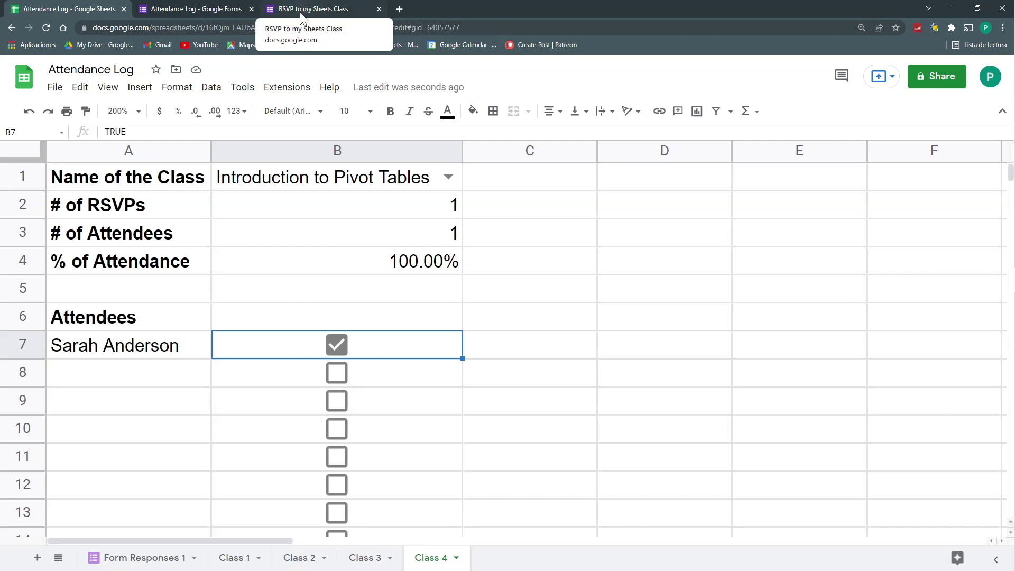
{"action": "left_click", "coordinate": [293, 178]}
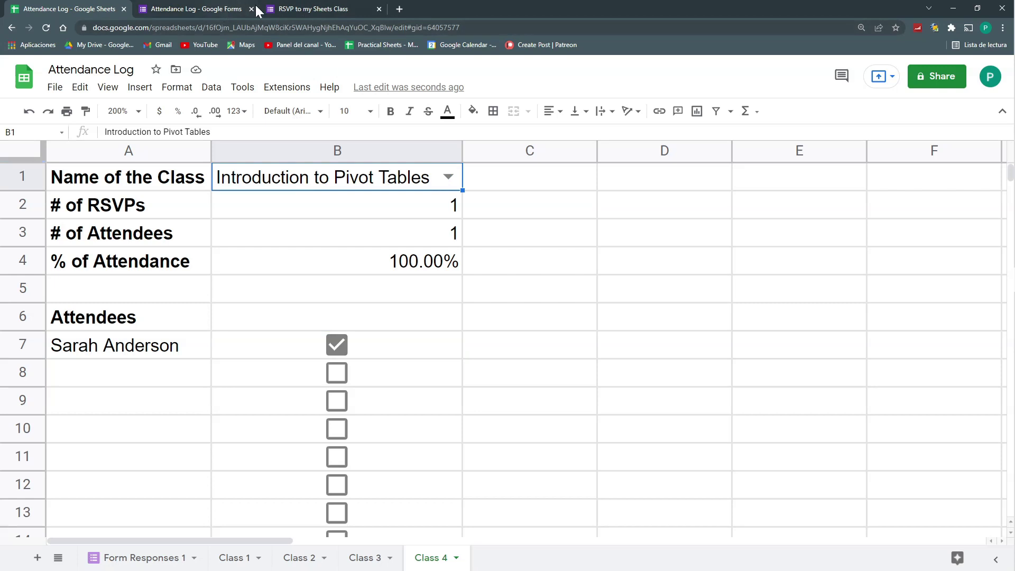
{"action": "left_click", "coordinate": [206, 8]}
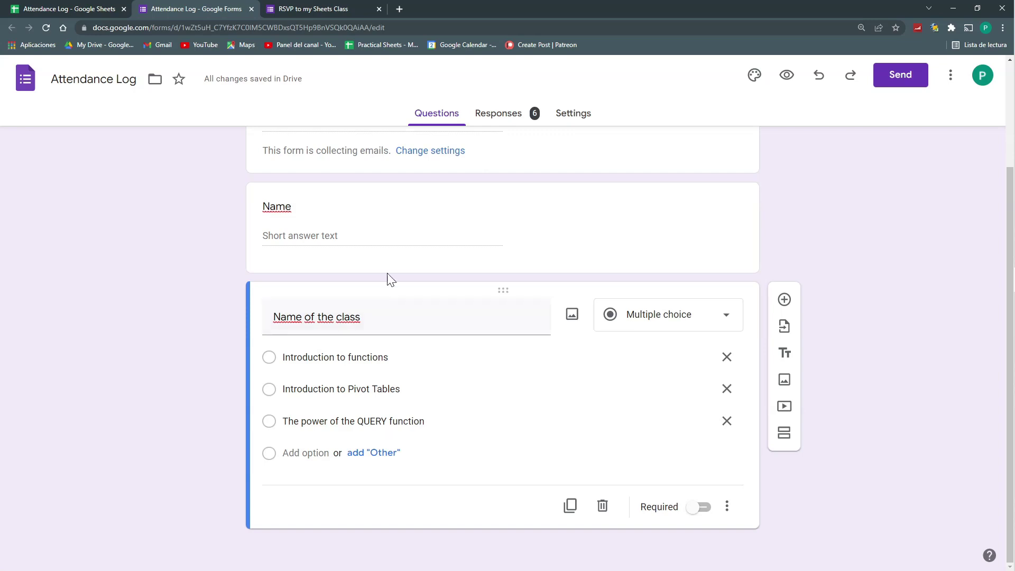
{"action": "key", "text": "ctrl+shift+Tab"}
{"action": "left_click", "coordinate": [603, 246]}
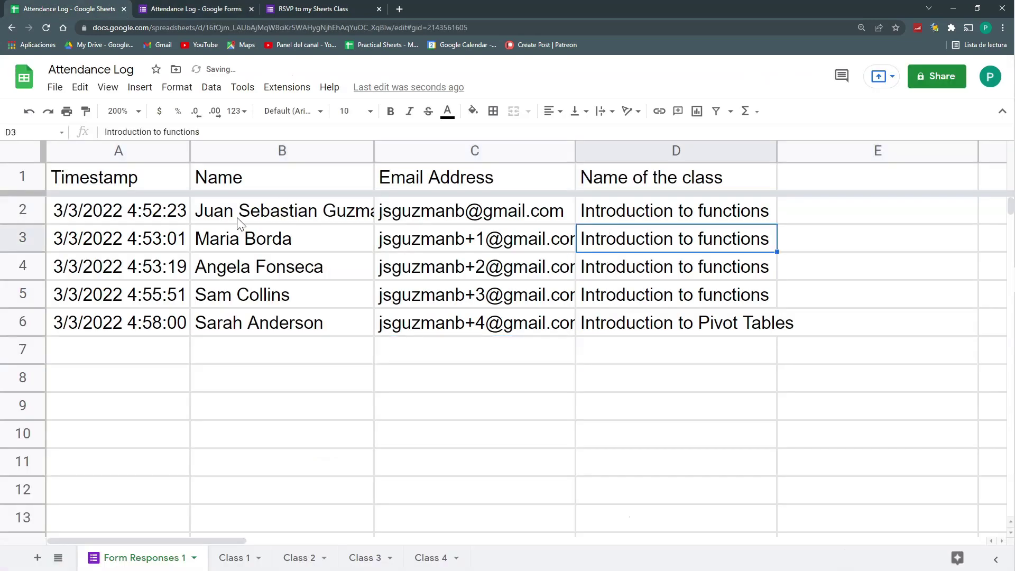
{"action": "left_click", "coordinate": [258, 212]}
{"action": "left_click_drag", "start_coordinate": [258, 211], "coordinate": [559, 346]}
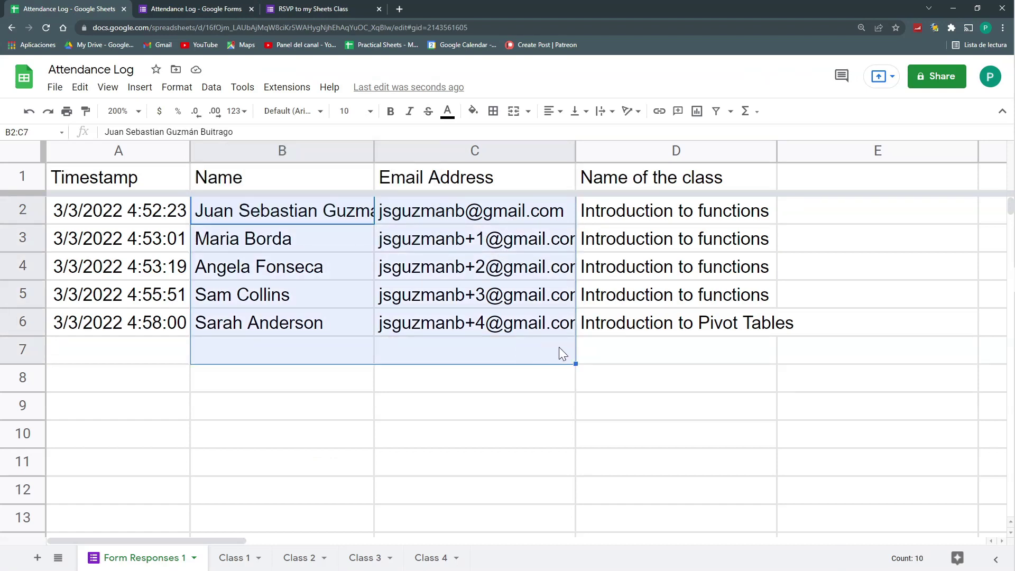
{"action": "left_click", "coordinate": [663, 275]}
{"action": "left_click", "coordinate": [670, 324]}
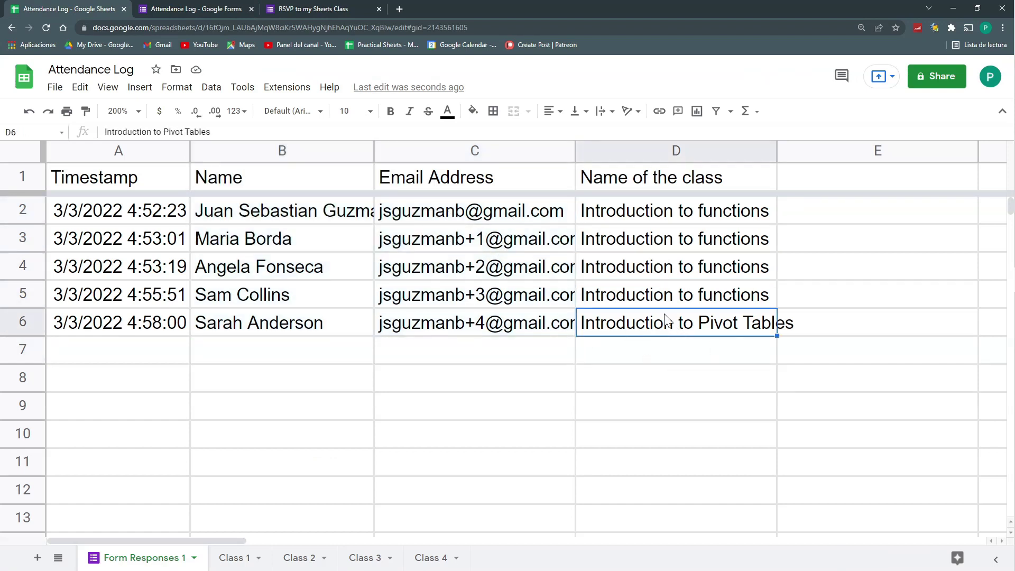
Submit an RSVP with an e-mail address, a placeholder name and class Introduction to Pivot Tables
{"action": "left_click", "coordinate": [305, 7]}
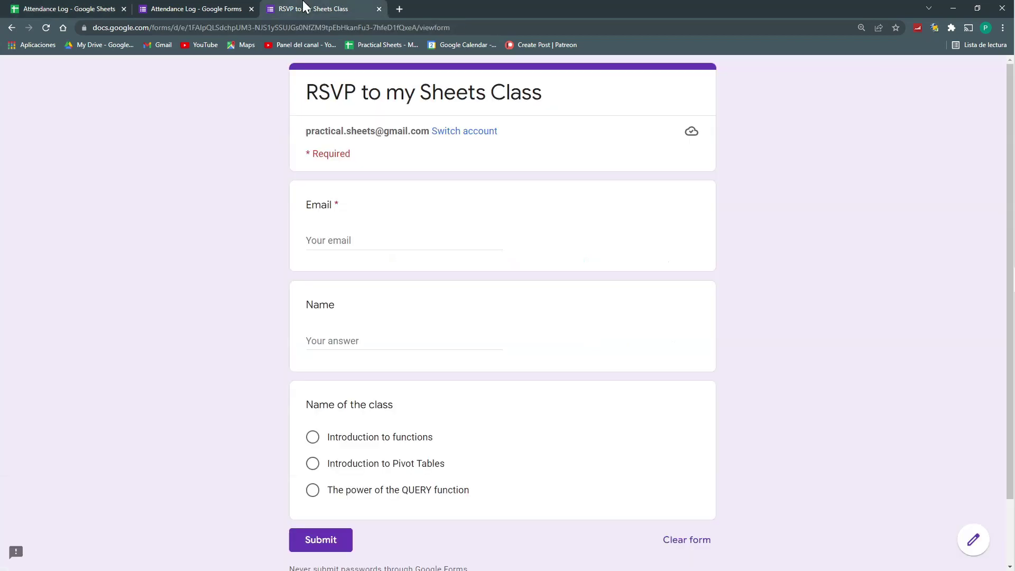
{"action": "left_click", "coordinate": [325, 239]}
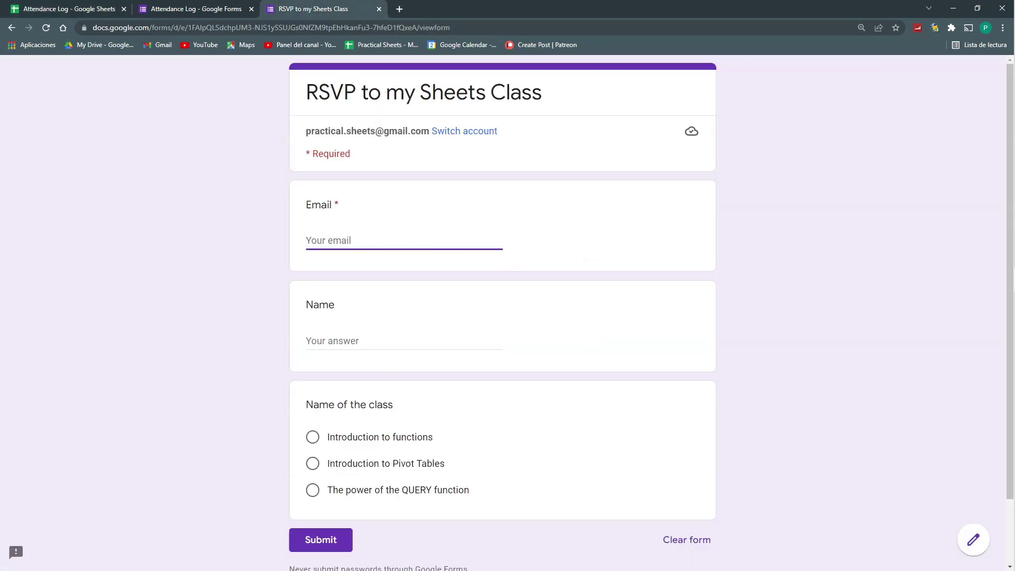
{"action": "left_click", "coordinate": [386, 353]}
{"action": "type", "text": "nnombre"}
{"action": "left_click", "coordinate": [369, 469]}
{"action": "left_click", "coordinate": [328, 559]}
{"action": "left_click", "coordinate": [92, 9]}
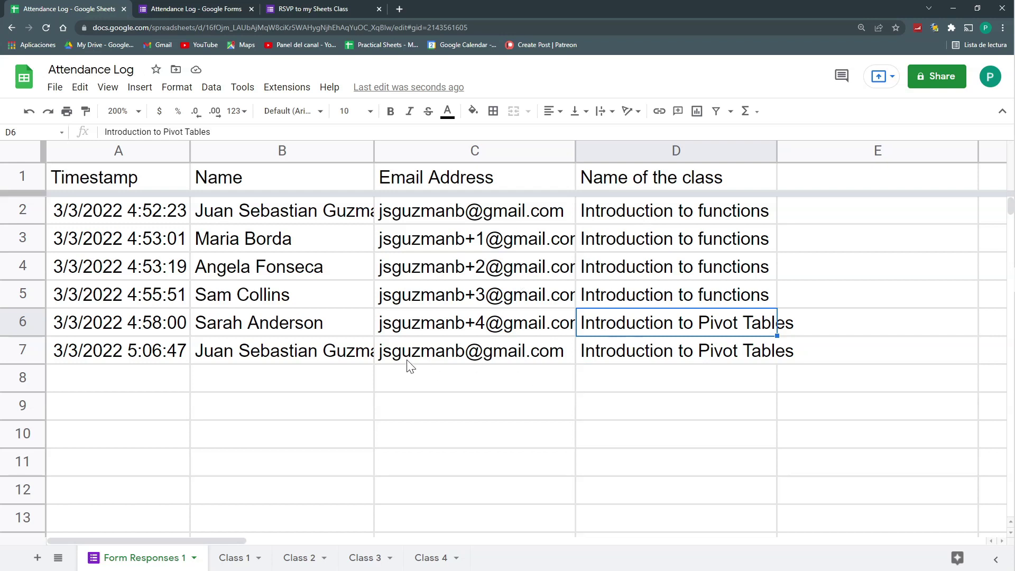
Rename the Class 3 sheet to 'Int. to Functions'
{"action": "left_click", "coordinate": [365, 559]}
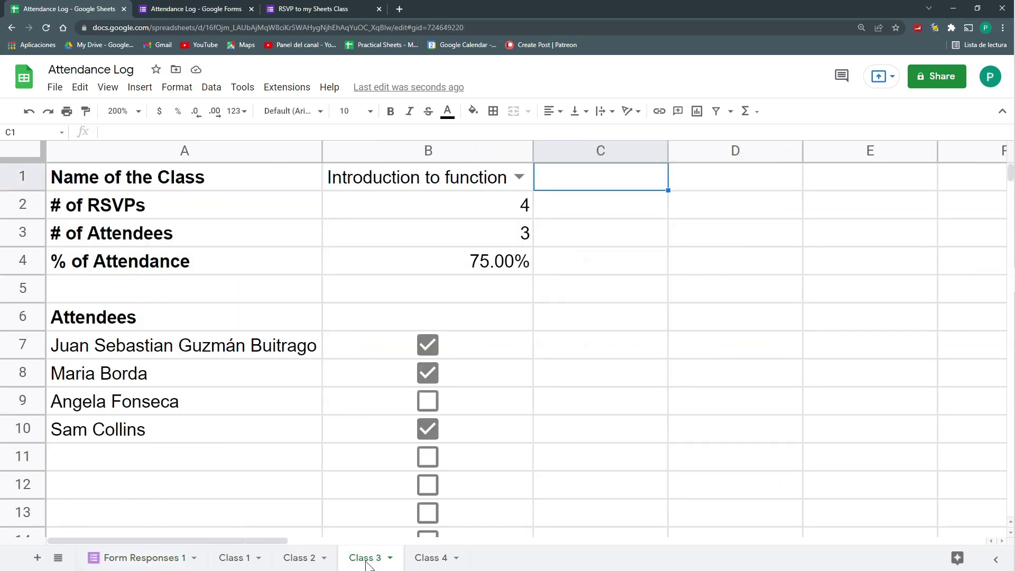
{"action": "double_click", "coordinate": [368, 564]}
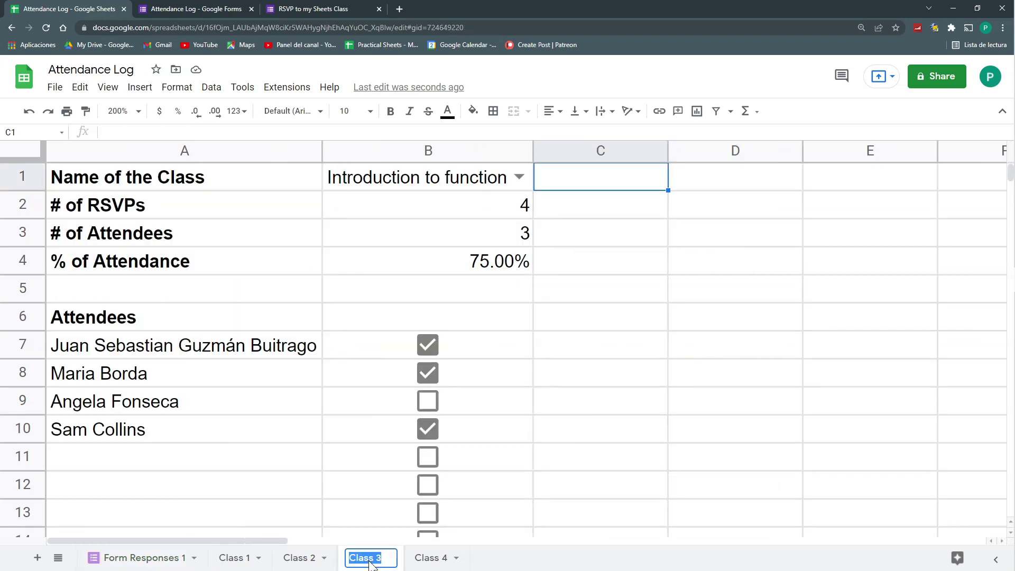
{"action": "type", "text": "Int. "}
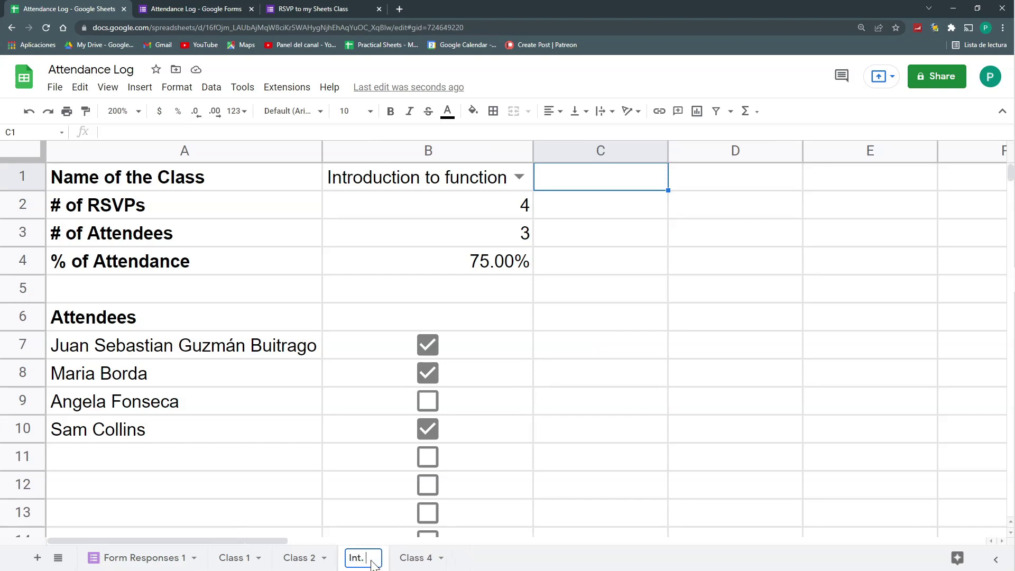
{"action": "type", "text": "to Functions"}
{"action": "key", "text": "Return"}
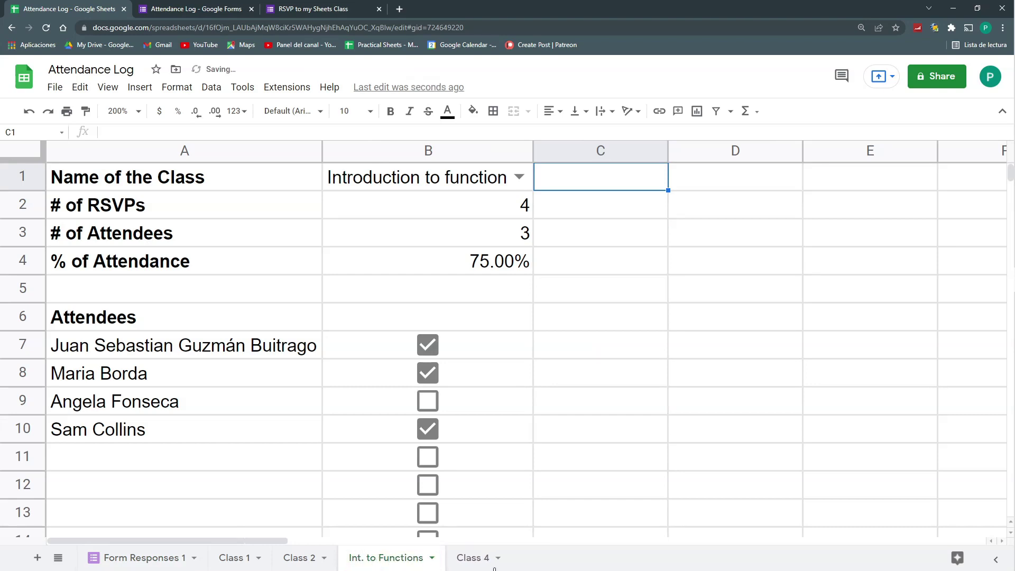
Rename Class 4 to 'Int to PT', auto-fit its column A, and add a new blank sheet
{"action": "double_click", "coordinate": [474, 559]}
{"action": "type", "text": "Int to PT"}
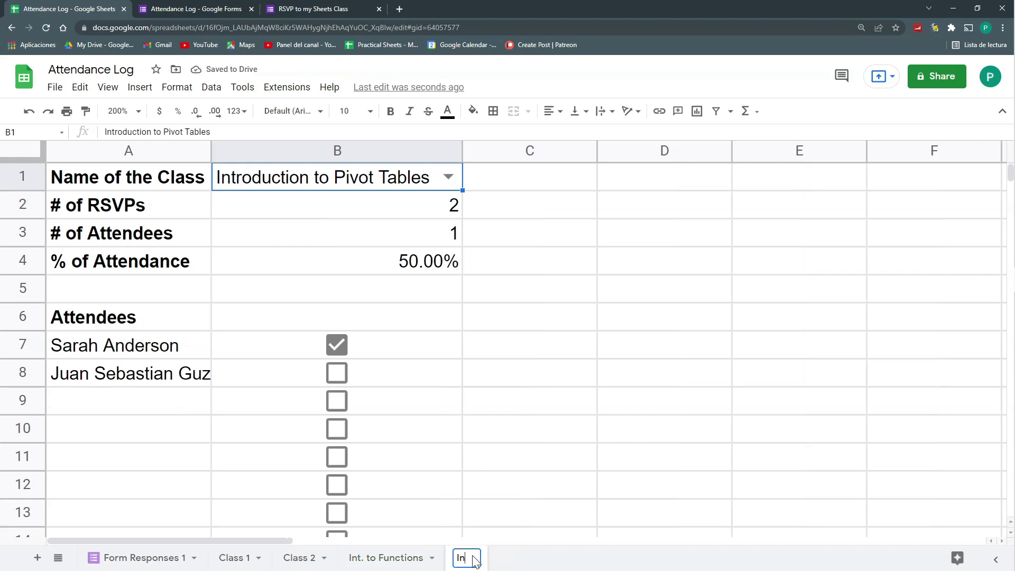
{"action": "key", "text": "Return"}
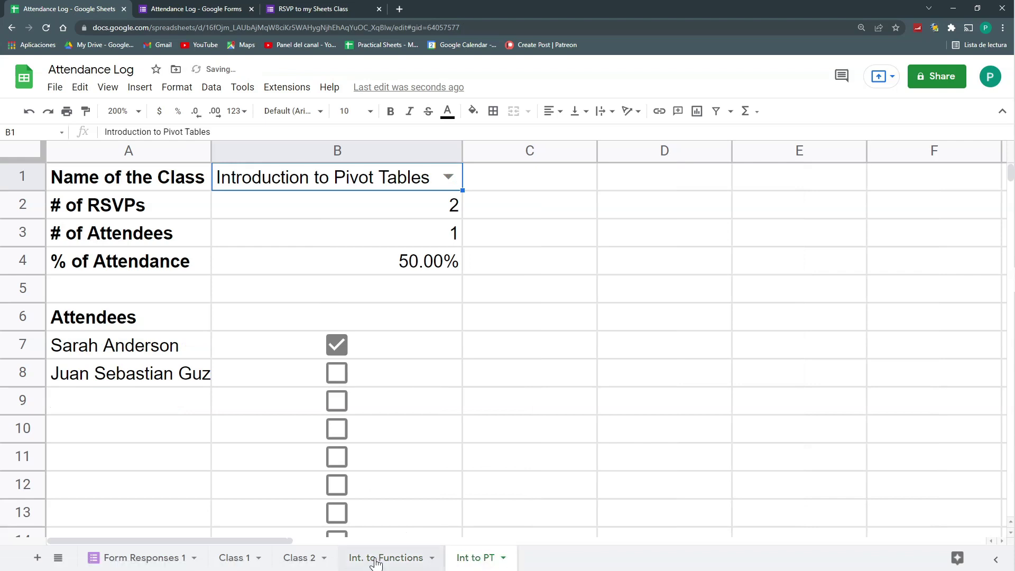
{"action": "left_click", "coordinate": [373, 557]}
{"action": "left_click", "coordinate": [181, 347]}
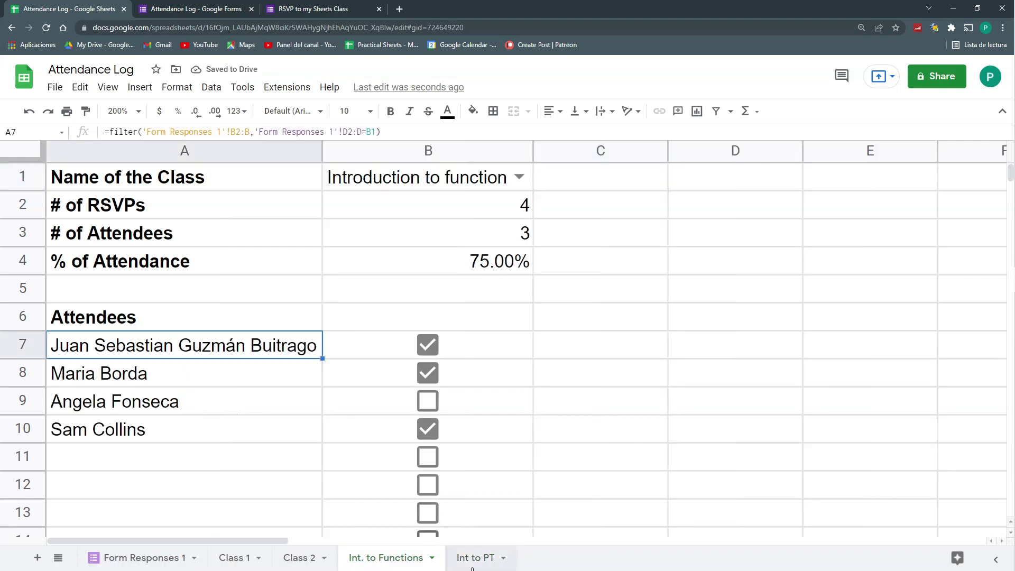
{"action": "left_click", "coordinate": [475, 557]}
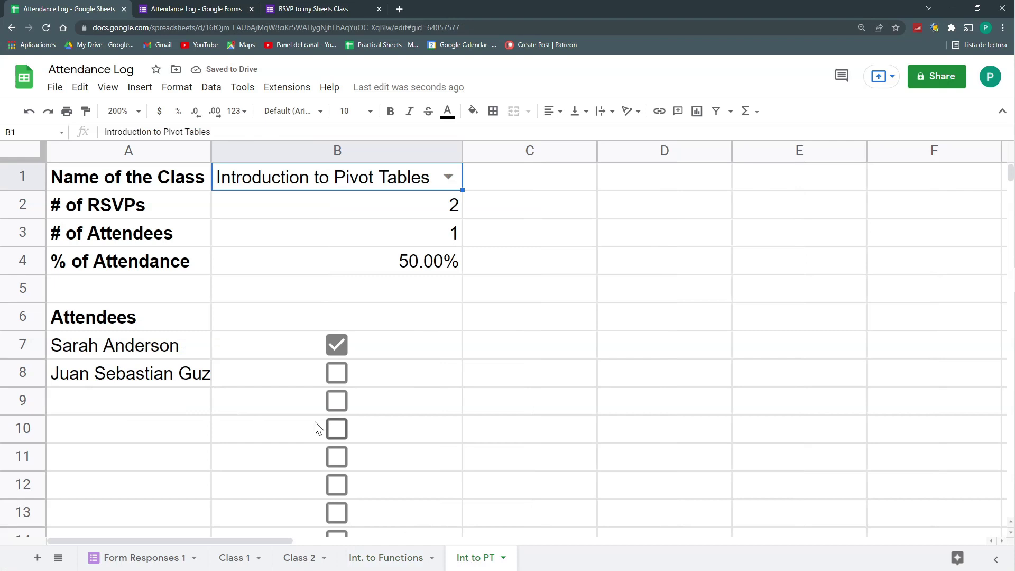
{"action": "double_click", "coordinate": [213, 154]}
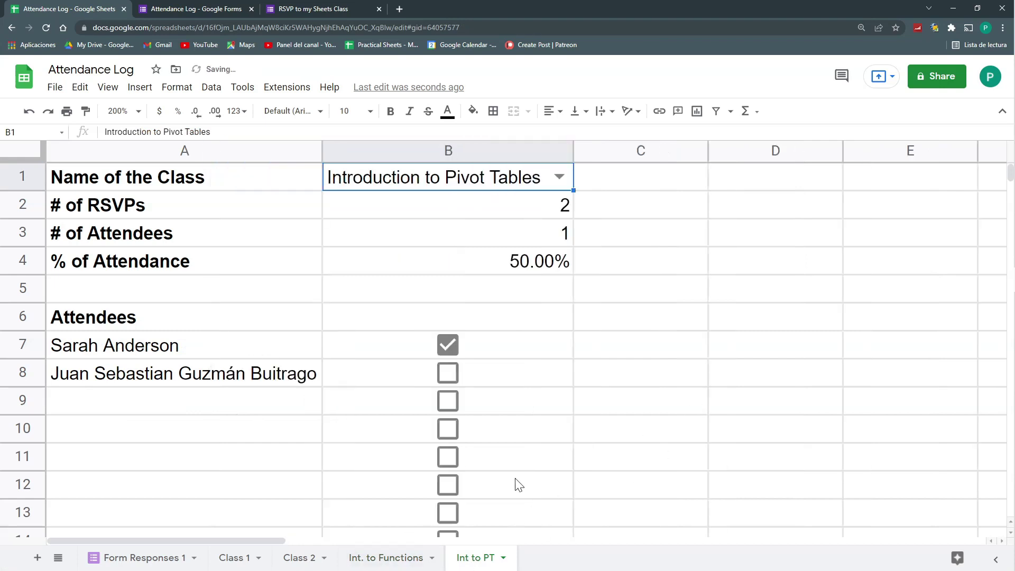
{"action": "left_click", "coordinate": [37, 557]}
Rename the new sheet to 'Students' and enter the header 'Student' in A1
{"action": "double_click", "coordinate": [543, 560]}
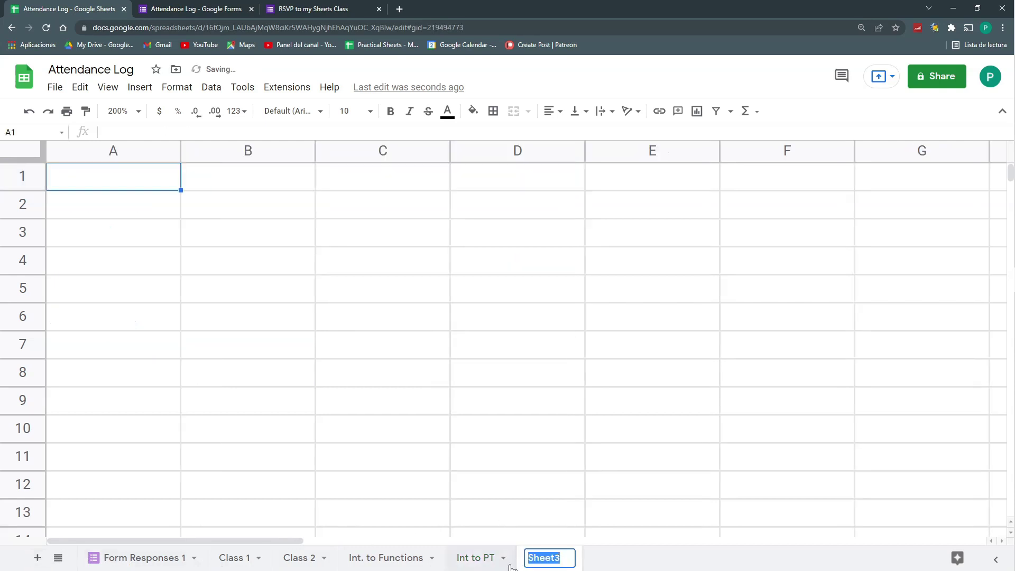
{"action": "type", "text": "Students"}
{"action": "key", "text": "Return"}
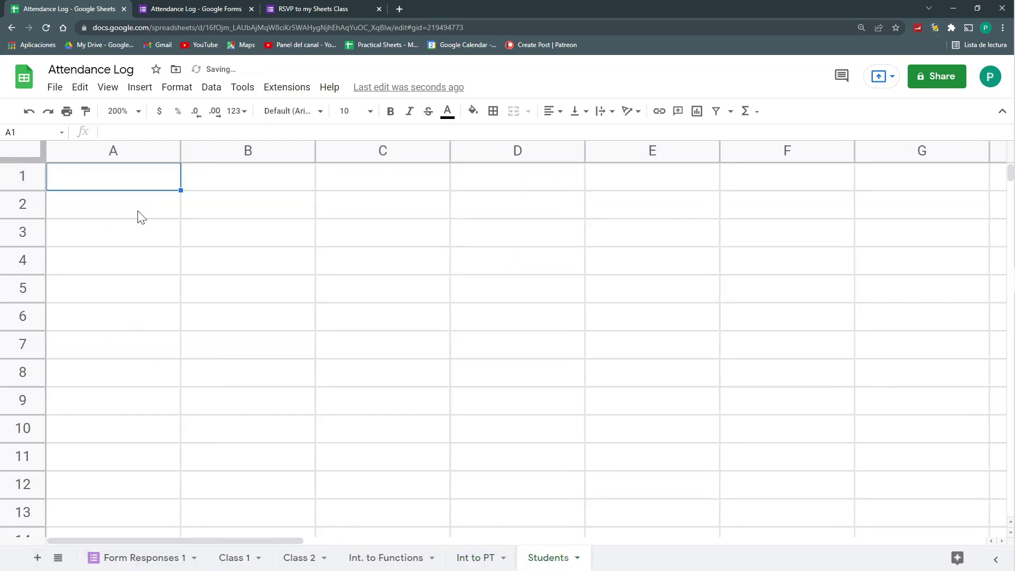
{"action": "left_click", "coordinate": [139, 214]}
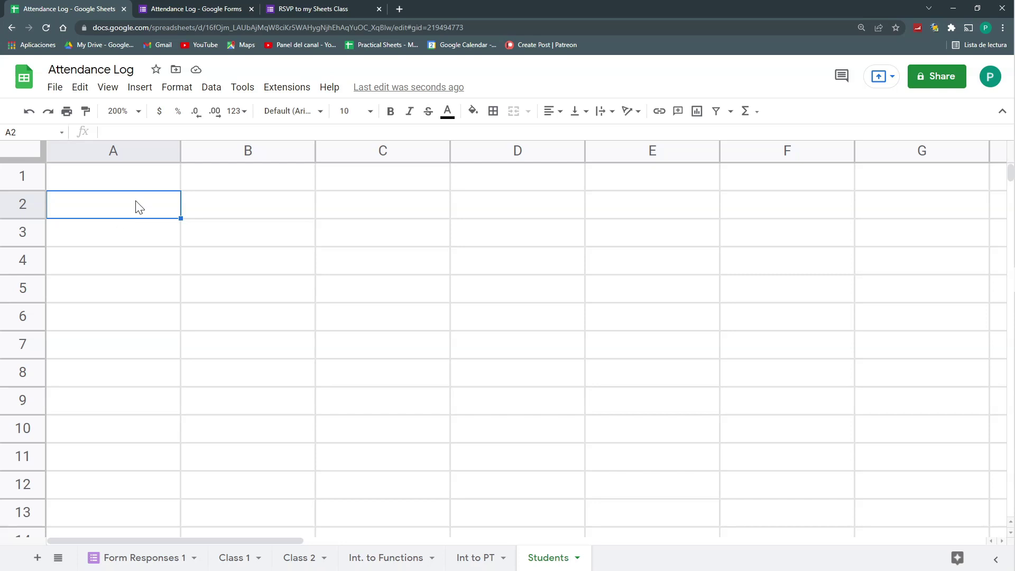
{"action": "left_click", "coordinate": [141, 557]}
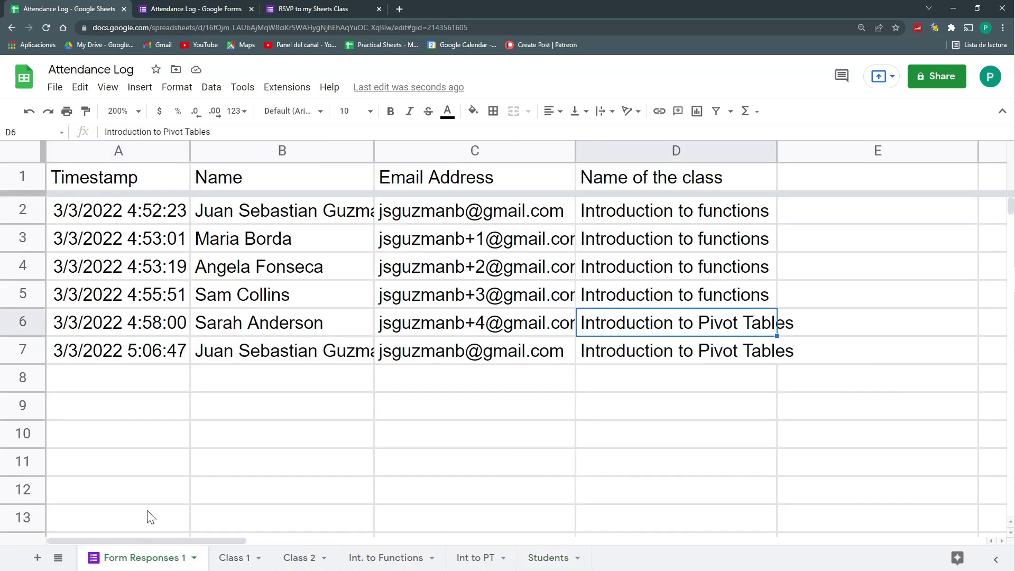
{"action": "left_click", "coordinate": [539, 559]}
{"action": "key", "text": "Up"}
{"action": "type", "text": "Student"}
Select the respondent names B2:B7 on the Form Responses 1 sheet
{"action": "left_click", "coordinate": [169, 558]}
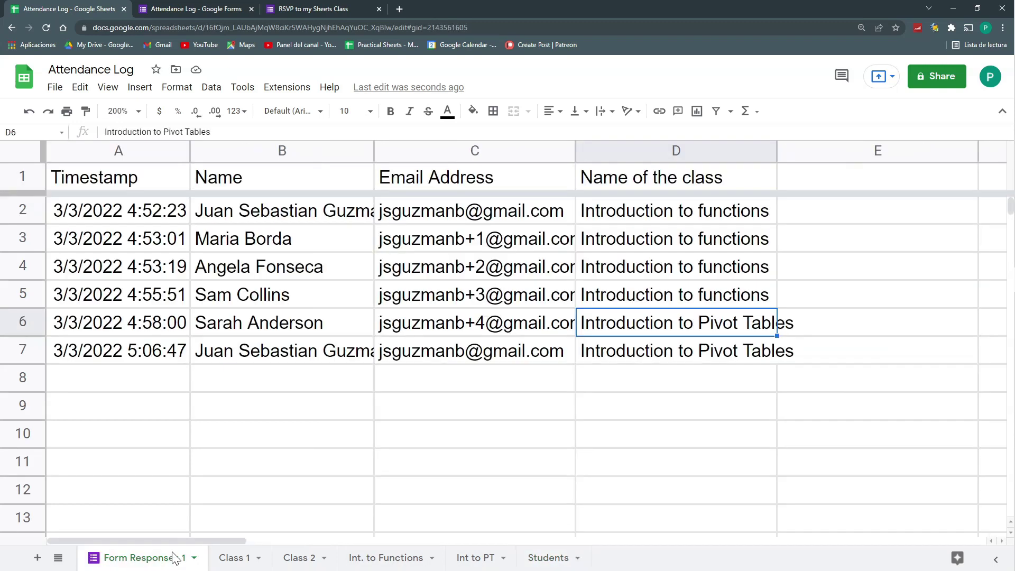
{"action": "left_click", "coordinate": [285, 219]}
{"action": "left_click_drag", "start_coordinate": [286, 291], "coordinate": [281, 348]}
{"action": "left_click", "coordinate": [281, 349]}
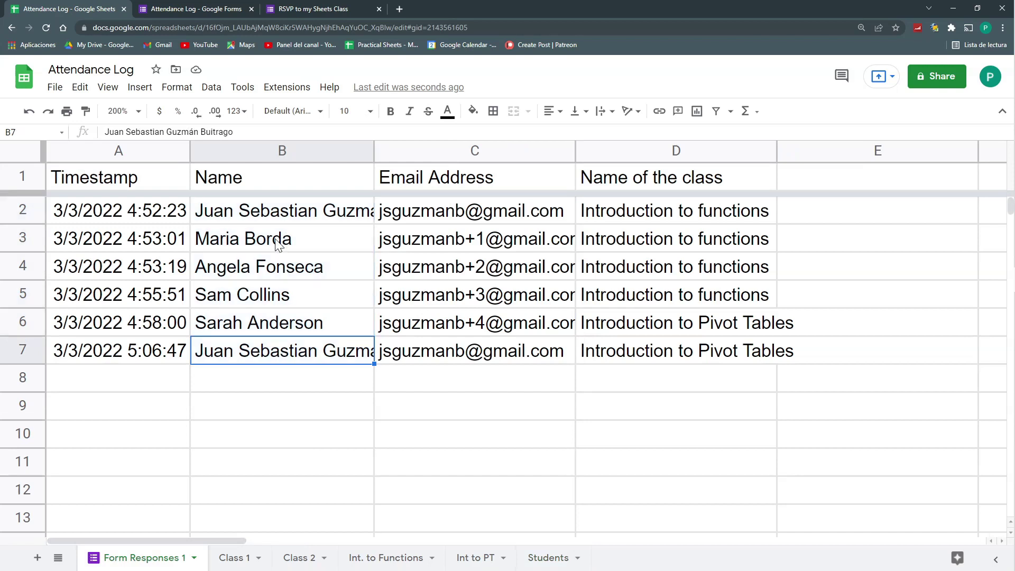
{"action": "left_click", "coordinate": [280, 211]}
Enter =UNIQUE('Form Responses 1'!B2:B) in Students A2 and auto-fit column A
{"action": "left_click", "coordinate": [548, 557]}
{"action": "type", "text": "="}
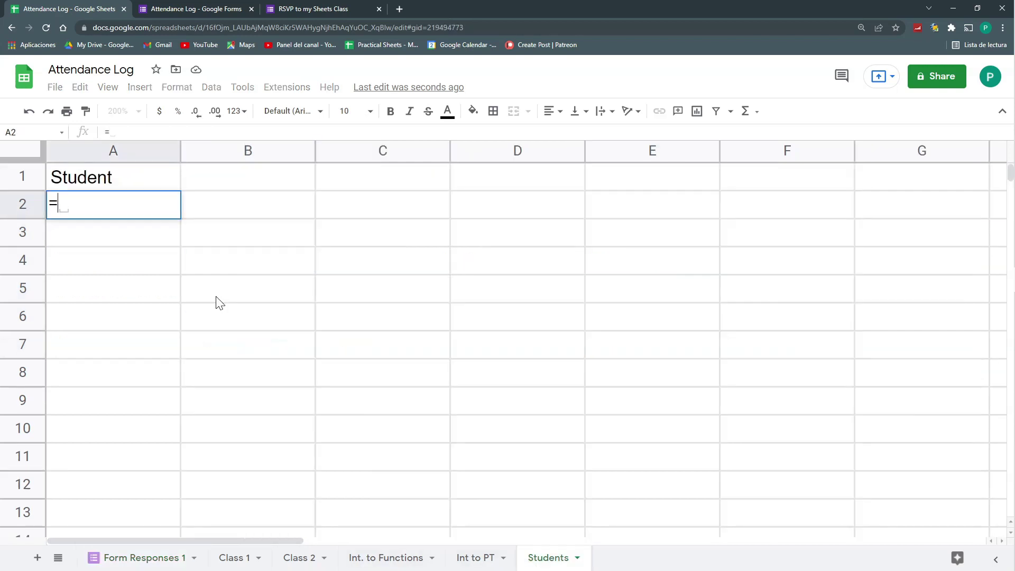
{"action": "type", "text": "UNIEUR"}
{"action": "key", "text": "BackSpace"}
{"action": "key", "text": "BackSpace"}
{"action": "key", "text": "BackSpace"}
{"action": "key", "text": "BackSpace"}
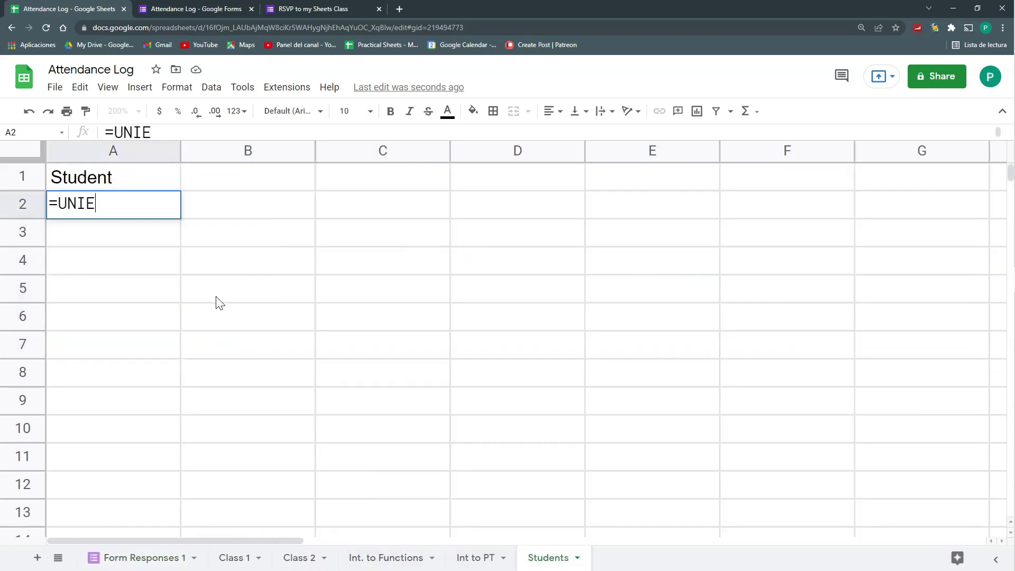
{"action": "type", "text": "QUE("}
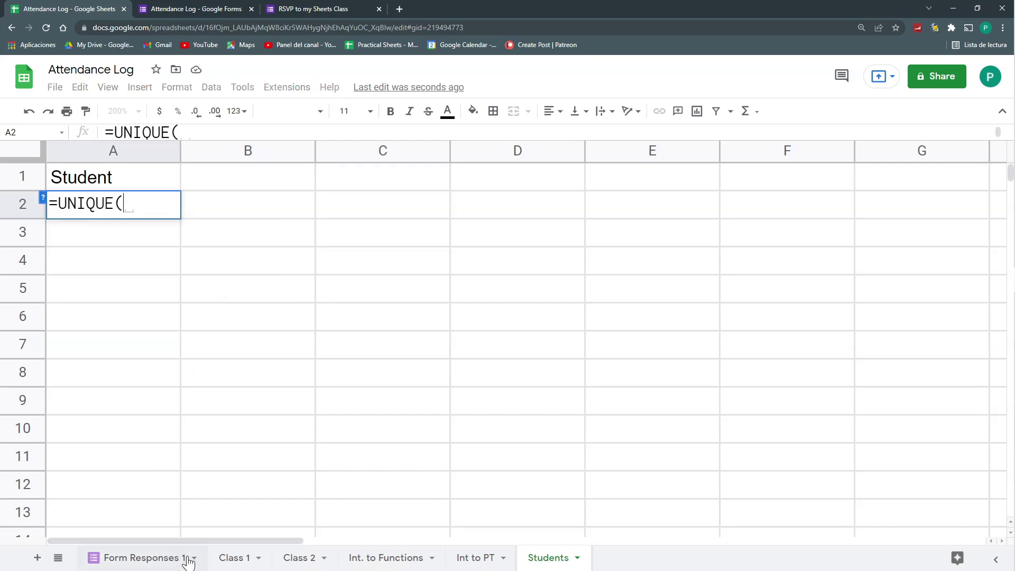
{"action": "left_click", "coordinate": [168, 560]}
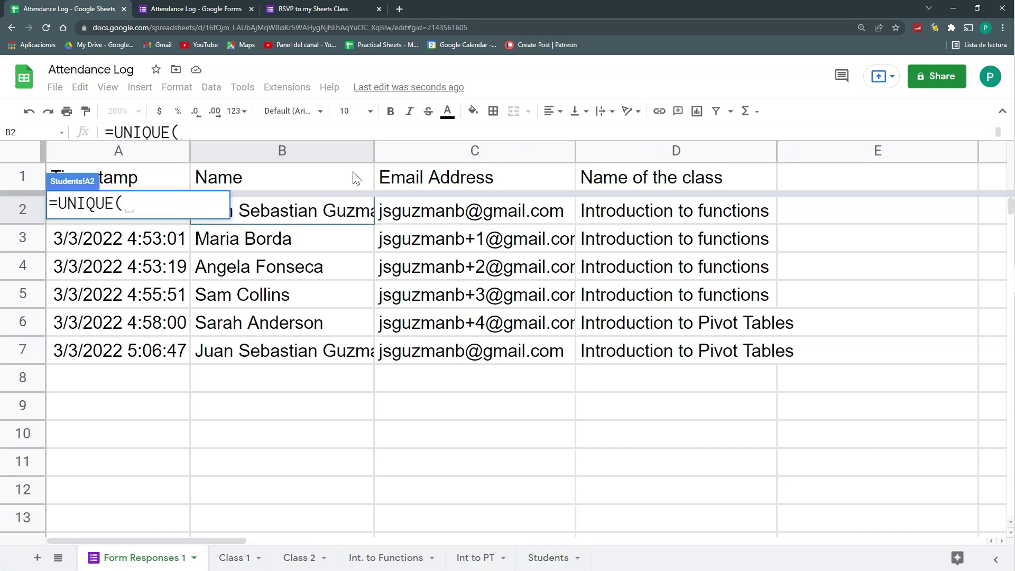
{"action": "left_click", "coordinate": [336, 217]}
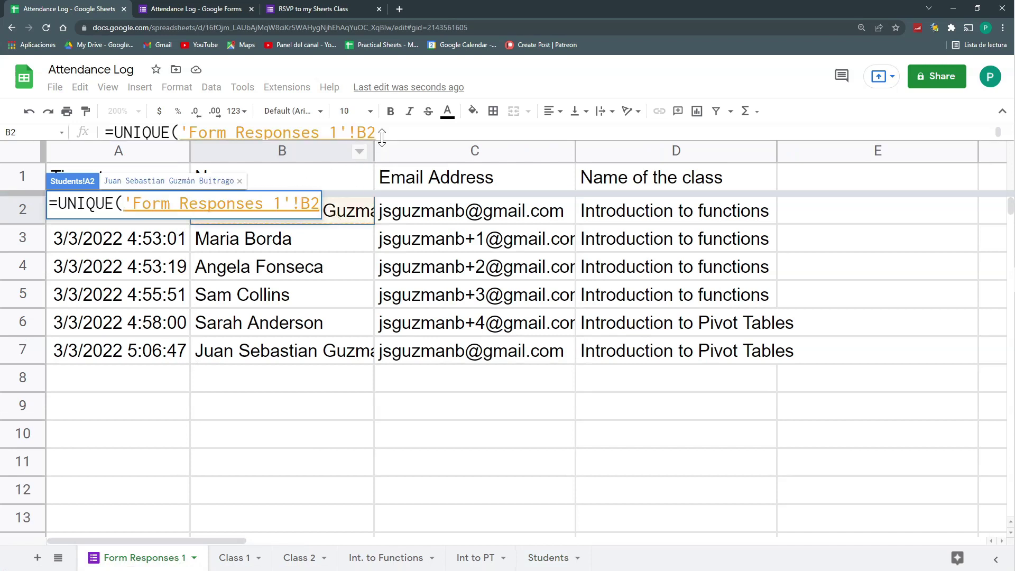
{"action": "type", "text": "_B"}
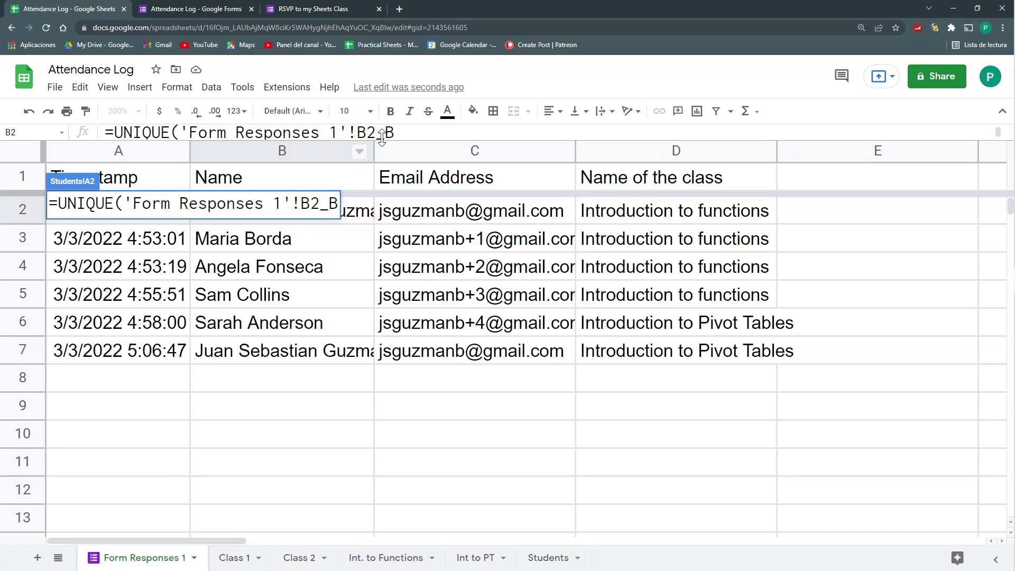
{"action": "type", "text": ")"}
{"action": "key", "text": "Return"}
{"action": "key", "text": "Return"}
{"action": "key", "text": "BackSpace"}
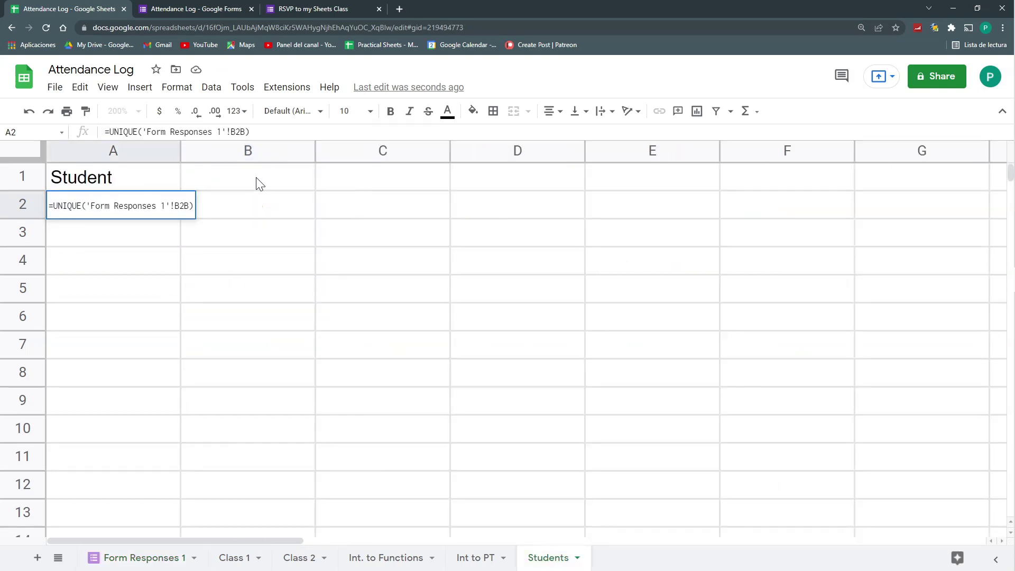
{"action": "type", "text": ":"}
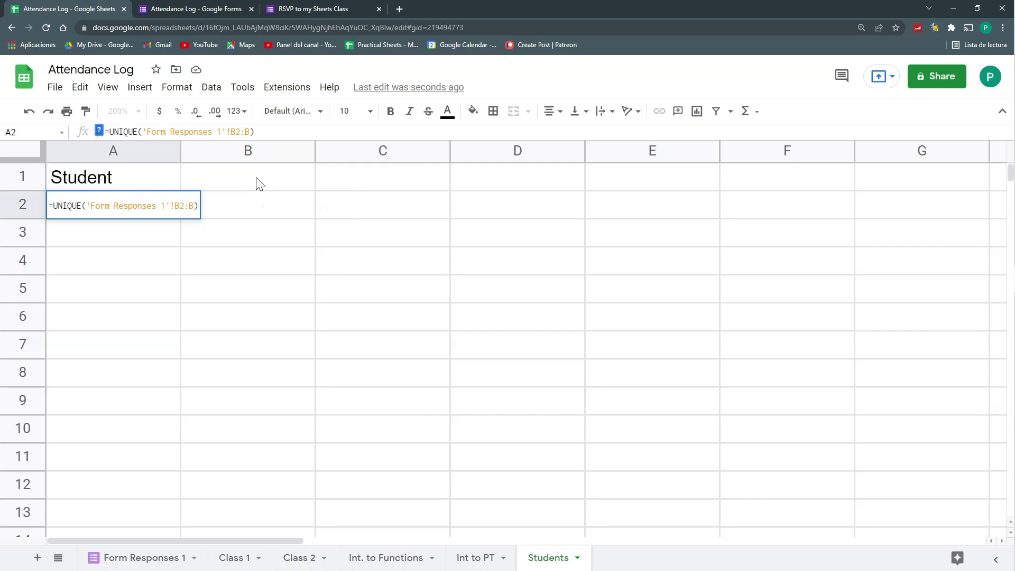
{"action": "key", "text": "Return"}
{"action": "double_click", "coordinate": [179, 151]}
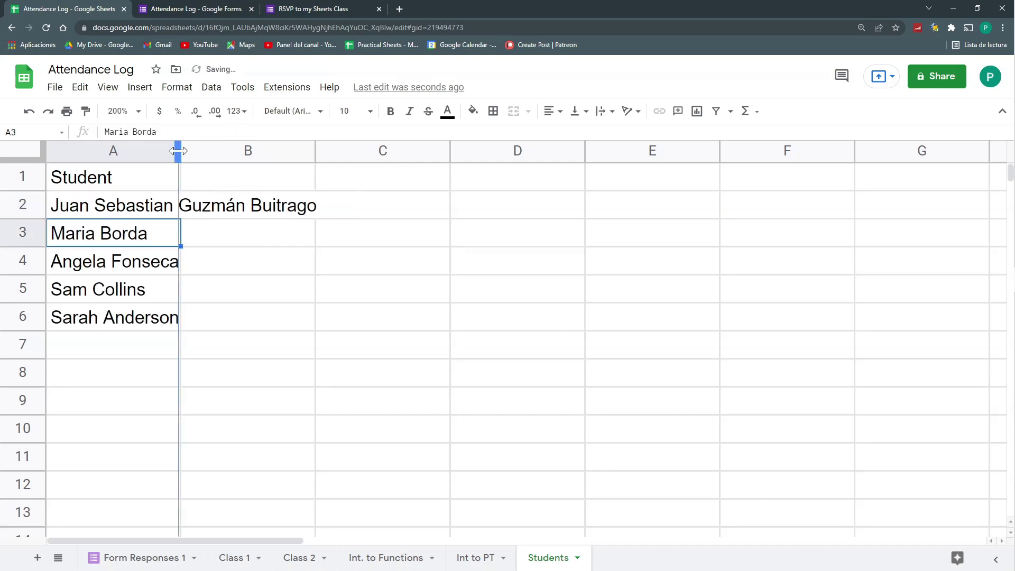
Check the names against Form Responses 1 and add the 'Courses Reserved' header in B1
{"action": "left_click", "coordinate": [141, 184]}
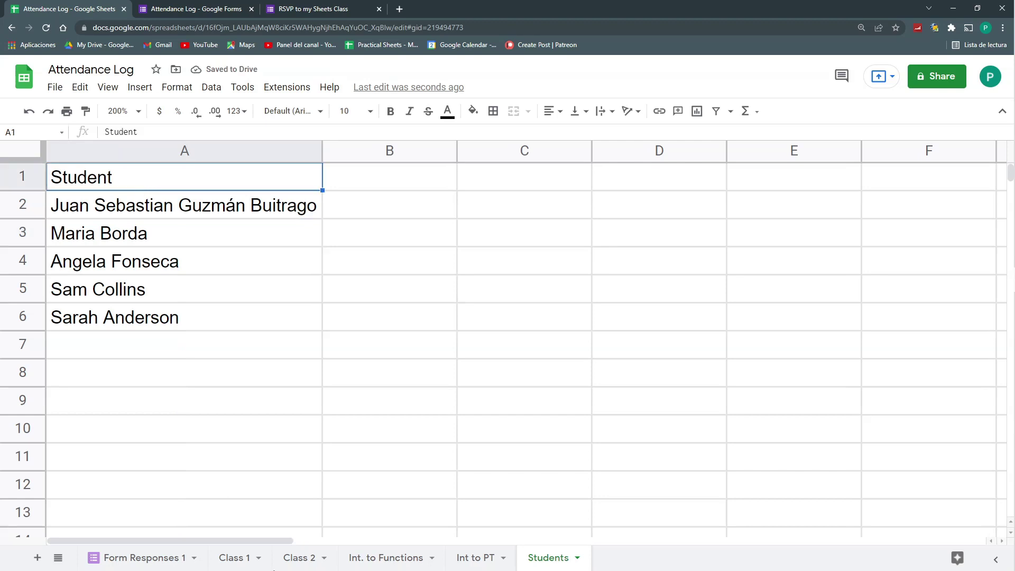
{"action": "left_click", "coordinate": [142, 559]}
{"action": "left_click_drag", "start_coordinate": [374, 214], "coordinate": [374, 357]}
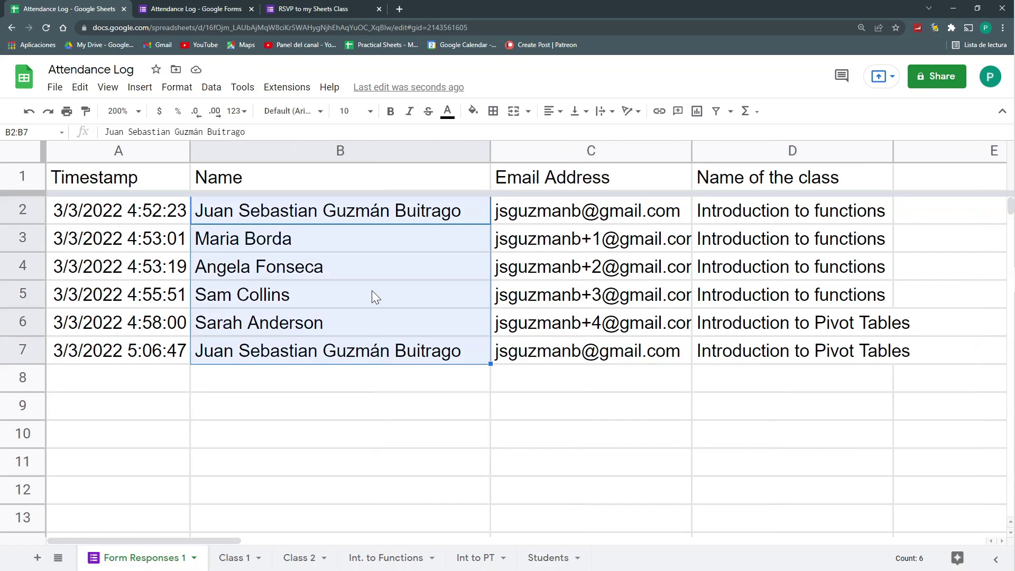
{"action": "left_click", "coordinate": [548, 557]}
{"action": "left_click", "coordinate": [359, 189]}
{"action": "type", "text": "Courses Reserved"}
{"action": "key", "text": "Return"}
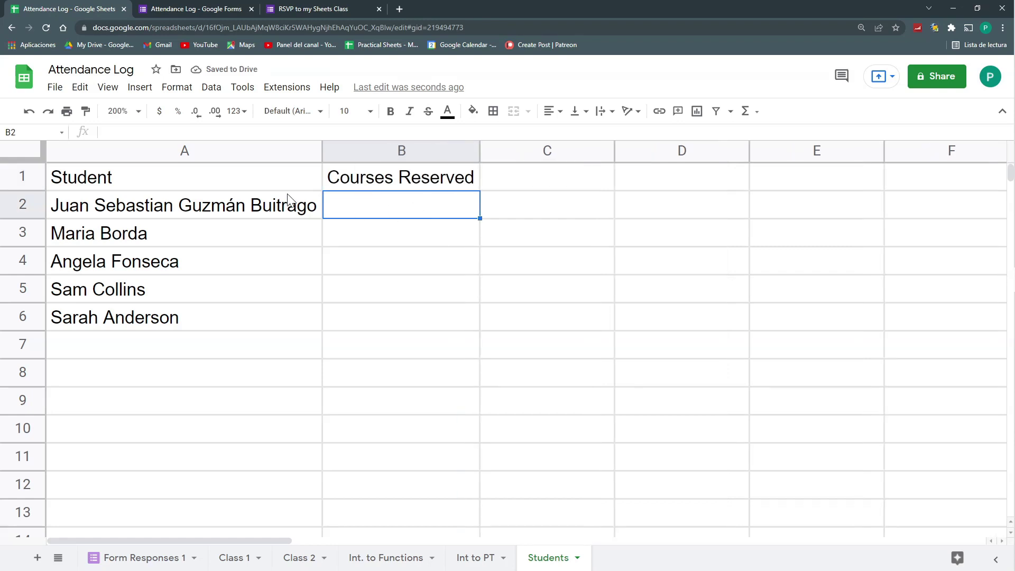
In B2, enter a COUNTIF over Form Responses 1 column B matching the student name in A2
{"action": "type", "text": "="}
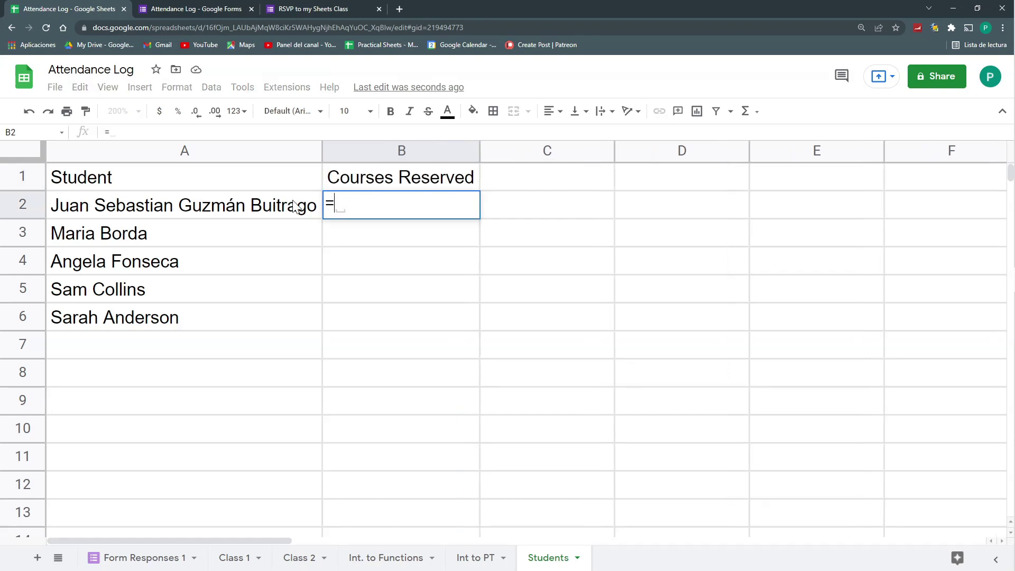
{"action": "type", "text": "coun"}
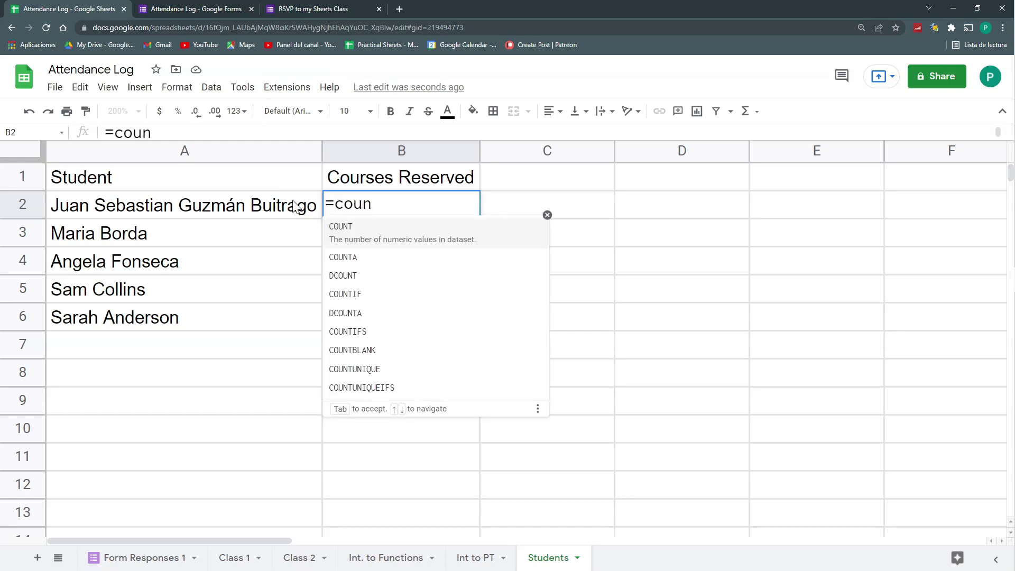
{"action": "key", "text": "Down"}
{"action": "key", "text": "Down"}
{"action": "key", "text": "Down"}
{"action": "key", "text": "Tab"}
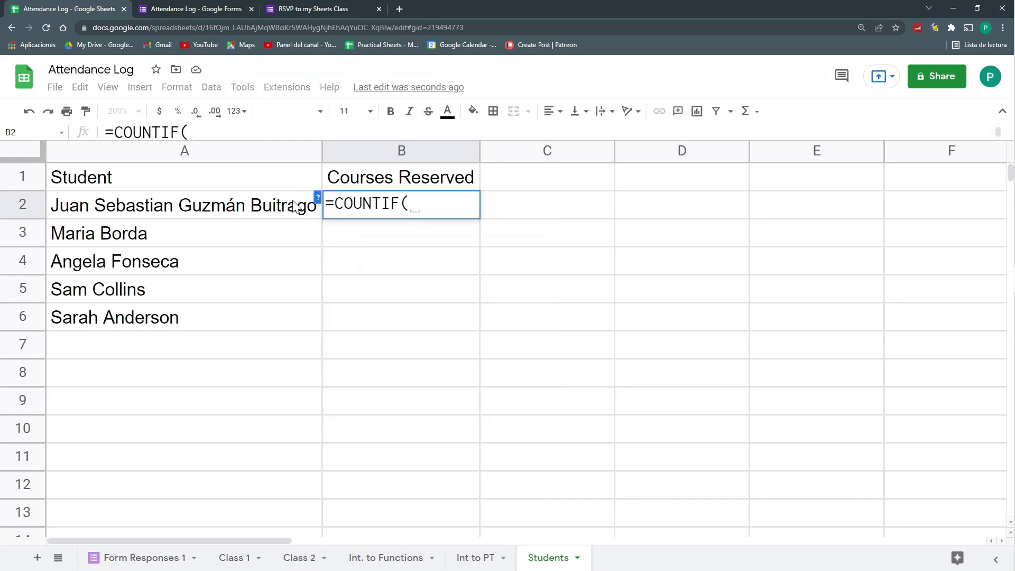
{"action": "left_click", "coordinate": [156, 560]}
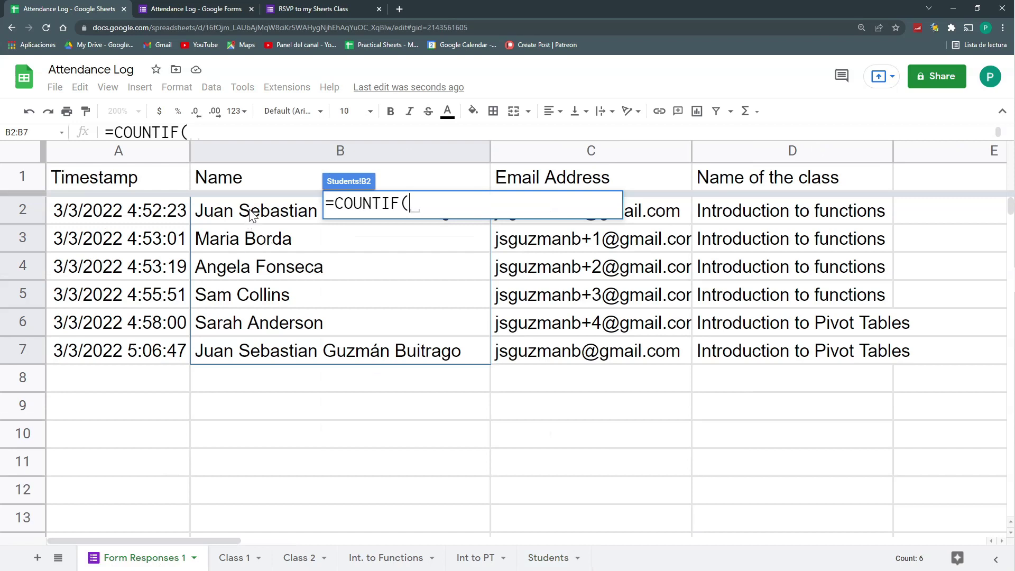
{"action": "left_click", "coordinate": [259, 150]}
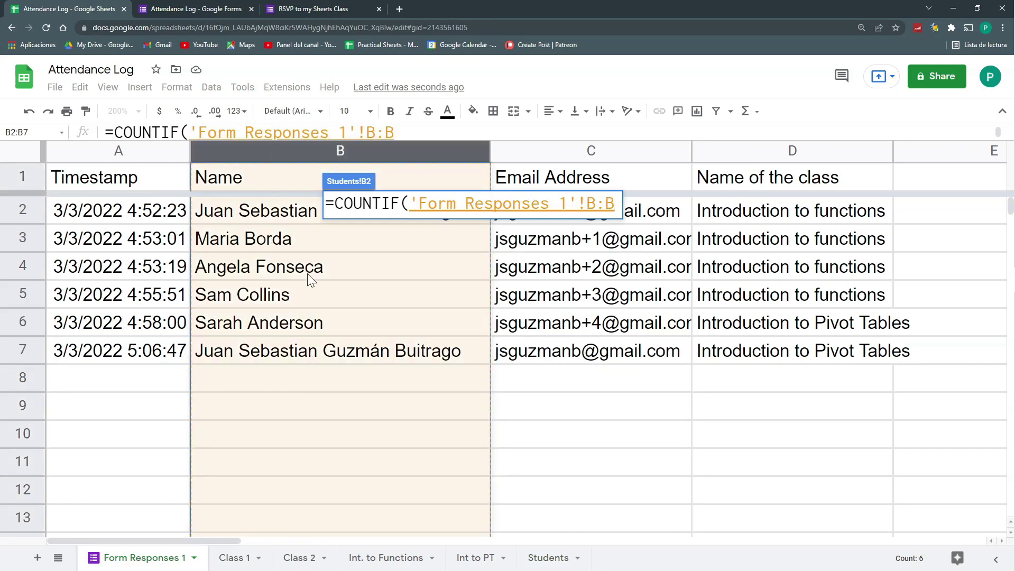
{"action": "type", "text": ";"}
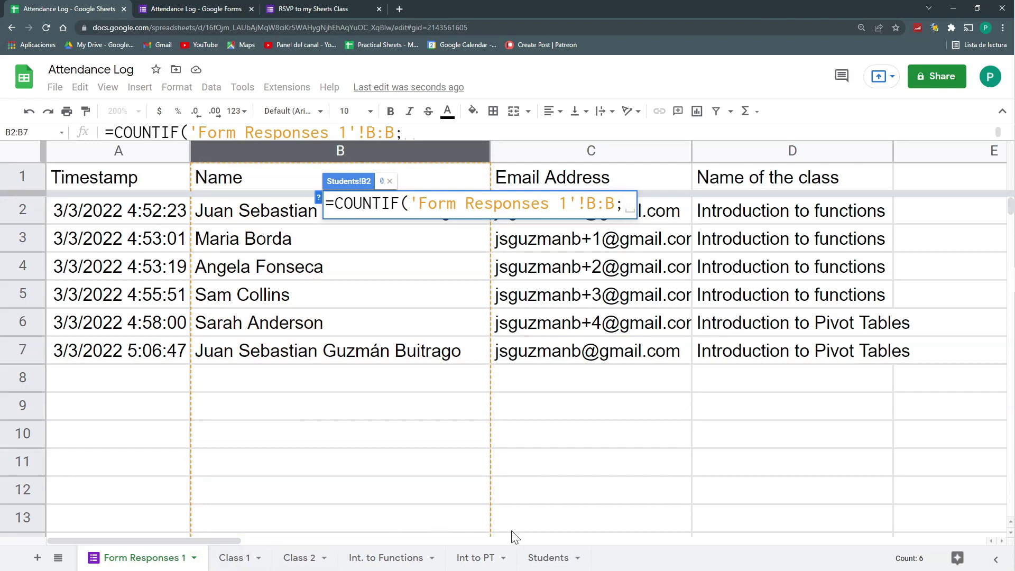
{"action": "left_click", "coordinate": [547, 558]}
{"action": "left_click", "coordinate": [195, 203]}
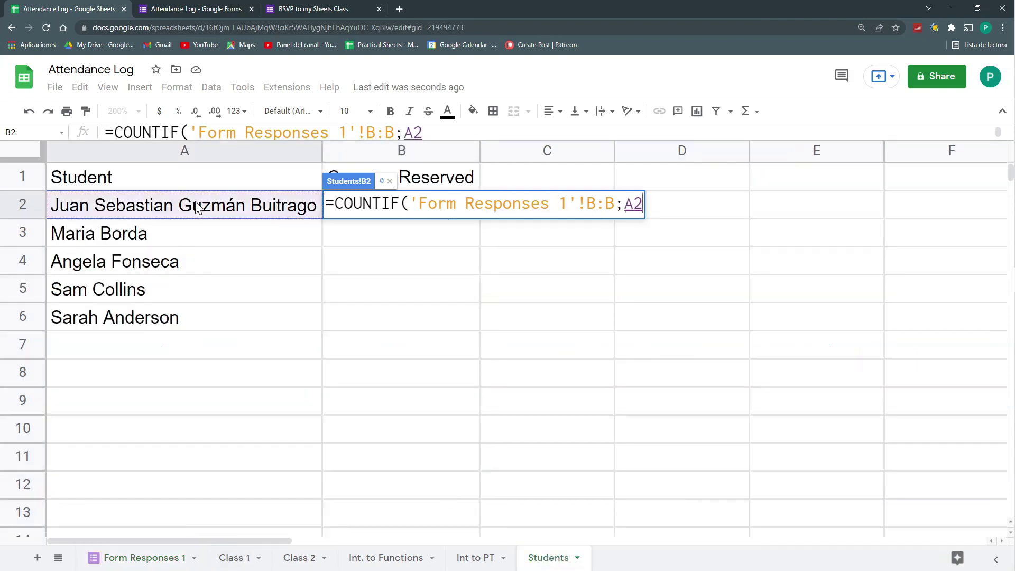
{"action": "type", "text": ")"}
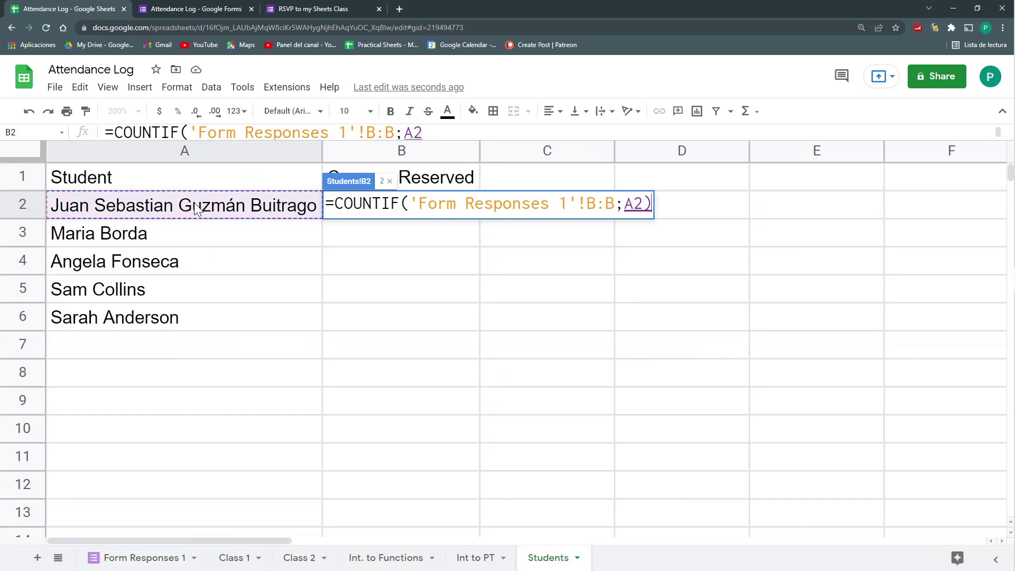
{"action": "key", "text": "Return"}
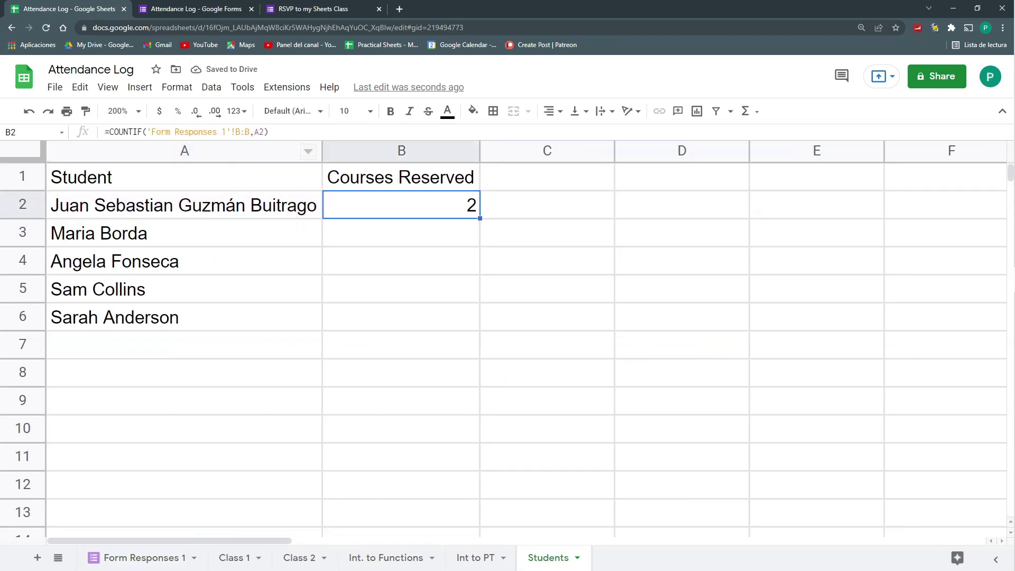
Fill the COUNTIF formula down to B6 and check the copied formulas
{"action": "left_click_drag", "start_coordinate": [479, 218], "coordinate": [463, 326]}
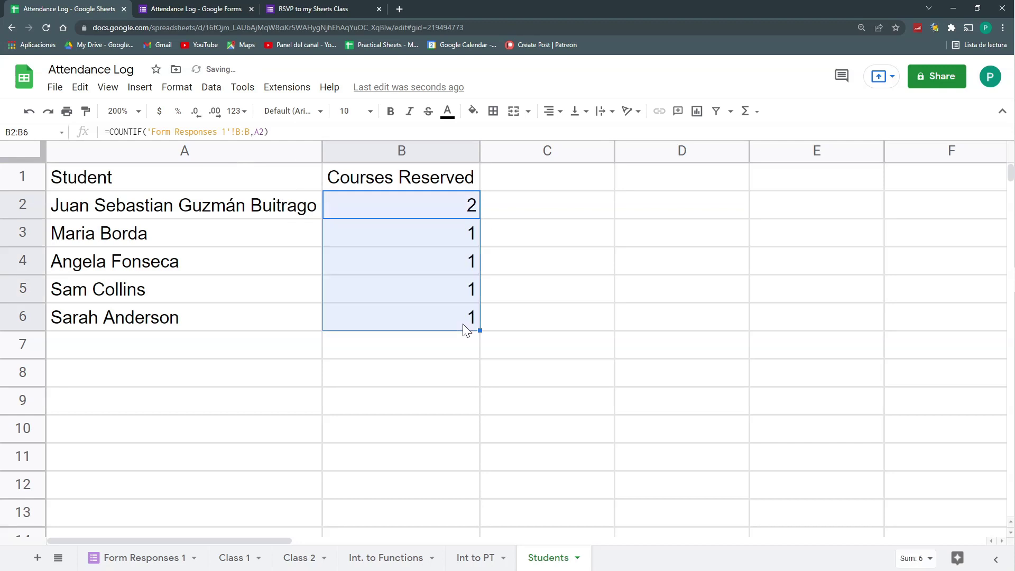
{"action": "left_click", "coordinate": [452, 238]}
{"action": "left_click", "coordinate": [439, 208]}
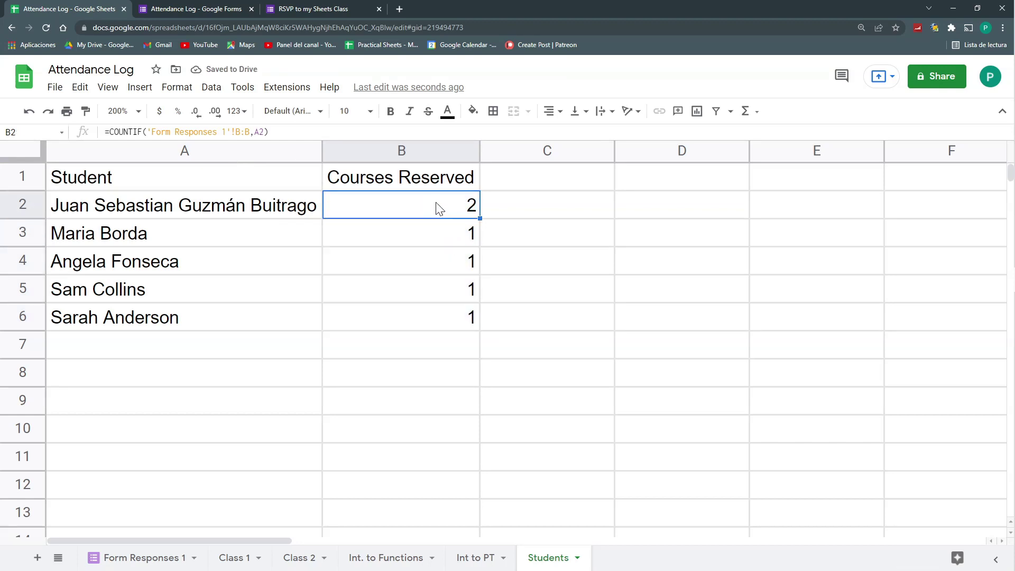
{"action": "key", "text": "ctrl+Down"}
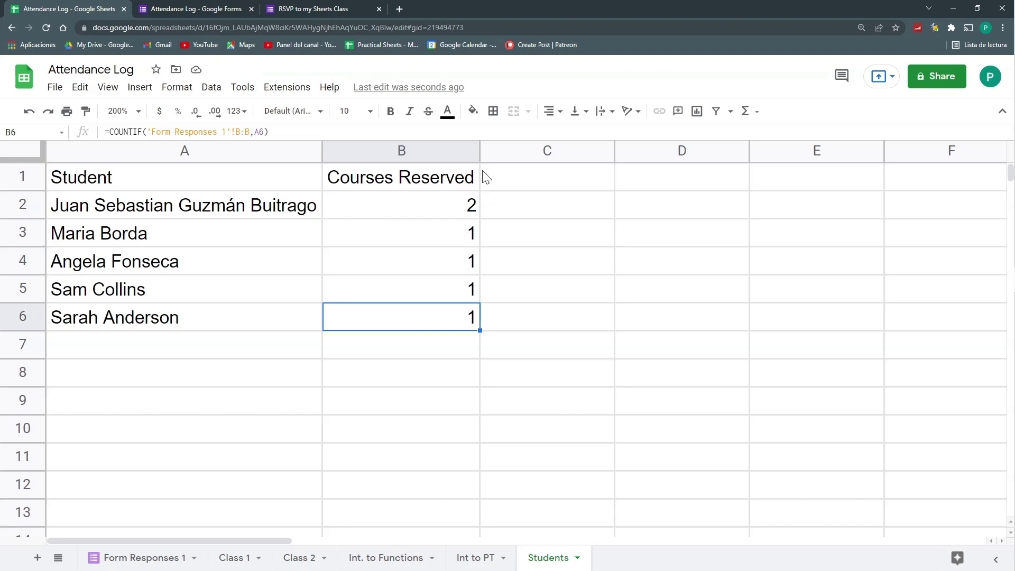
{"action": "left_click", "coordinate": [503, 182]}
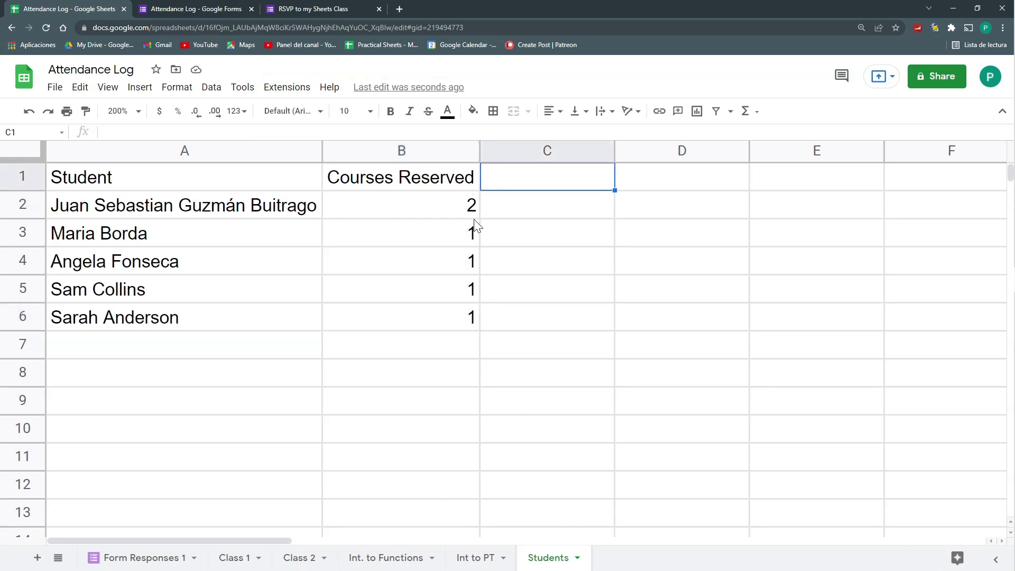
Enter the header 'Courses Attended' in C1 and review the A2 and B2 formulas
{"action": "type", "text": "Courses Attended"}
{"action": "key", "text": "Return"}
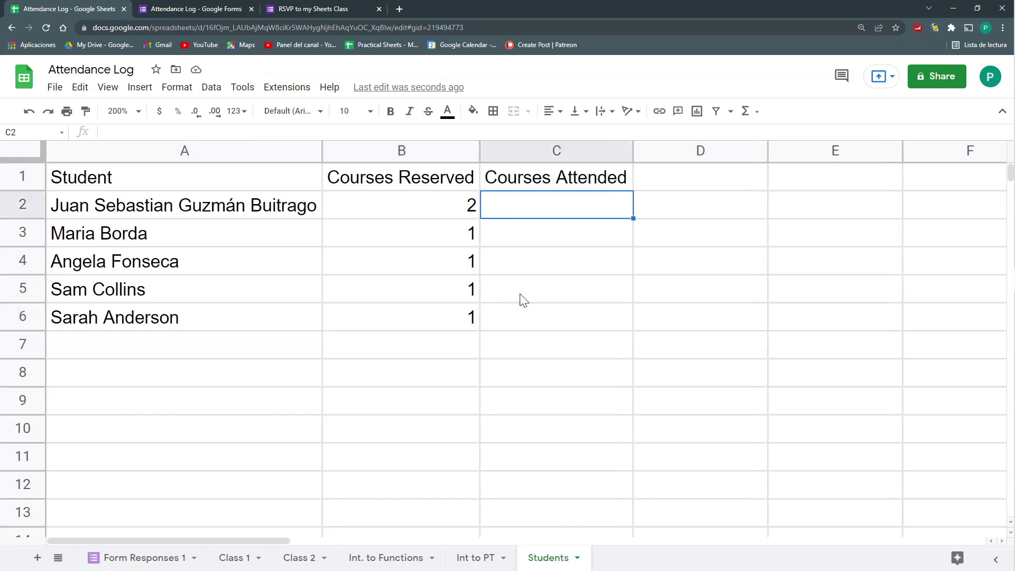
{"action": "left_click", "coordinate": [440, 210]}
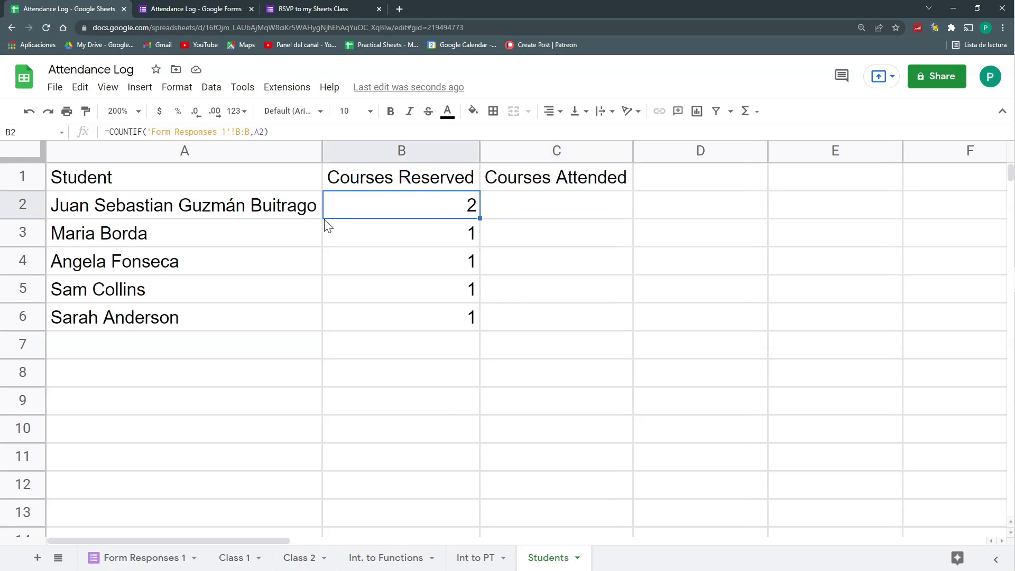
{"action": "left_click", "coordinate": [510, 205]}
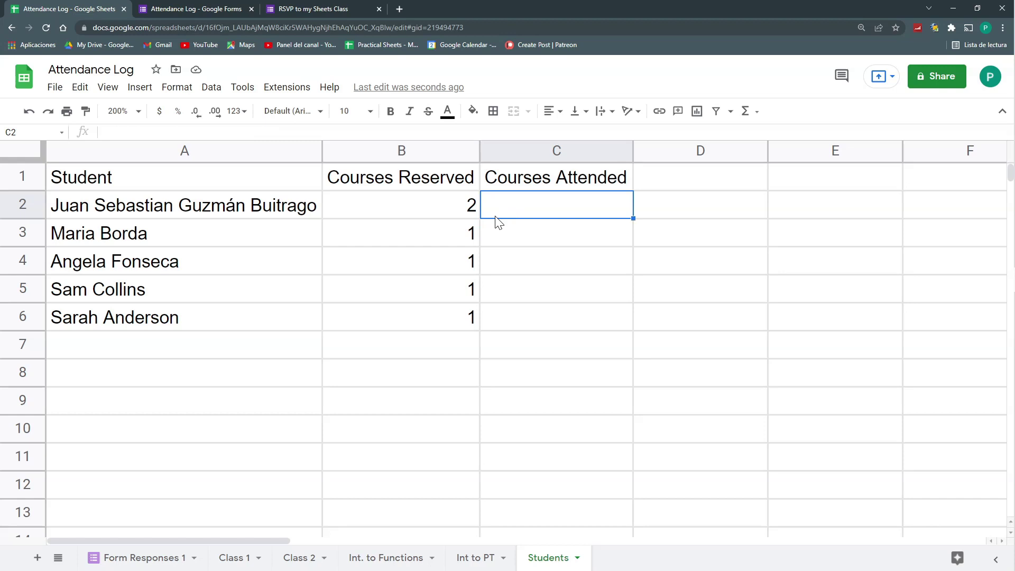
{"action": "left_click", "coordinate": [270, 211]}
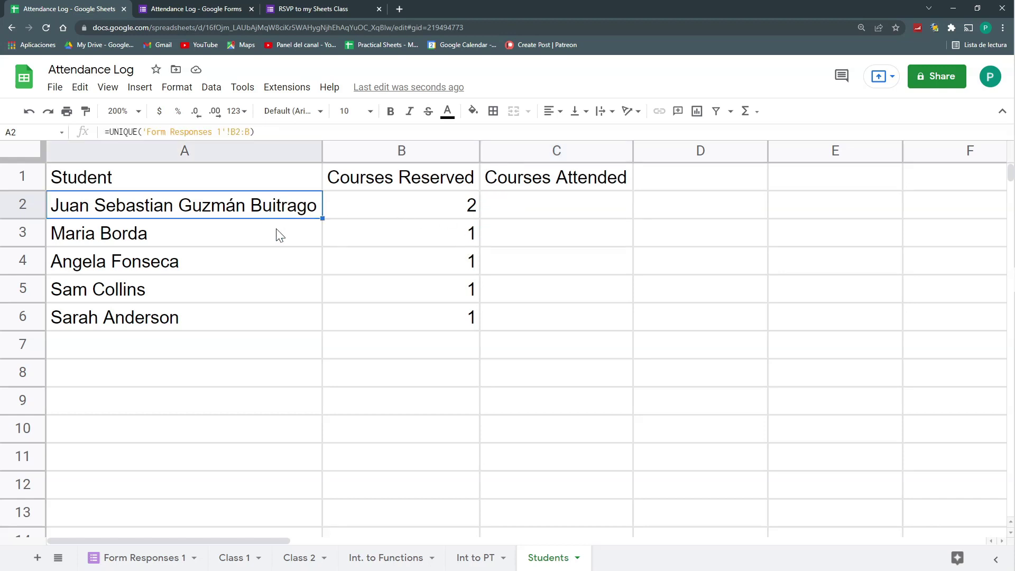
Select the four students' attendance checkboxes on the Int. to Functions sheet
{"action": "left_click", "coordinate": [378, 541]}
{"action": "left_click", "coordinate": [390, 560]}
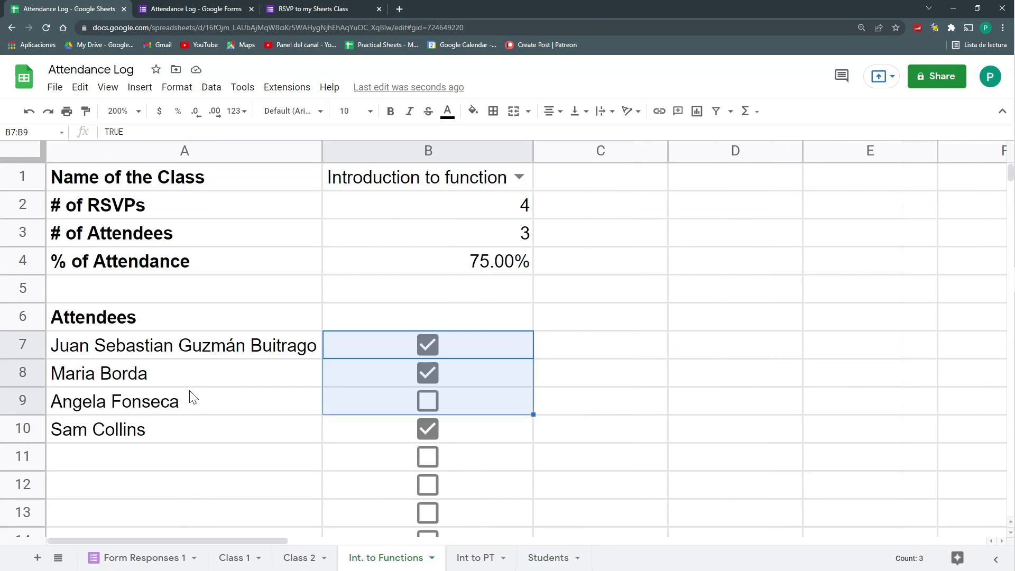
{"action": "left_click", "coordinate": [370, 375]}
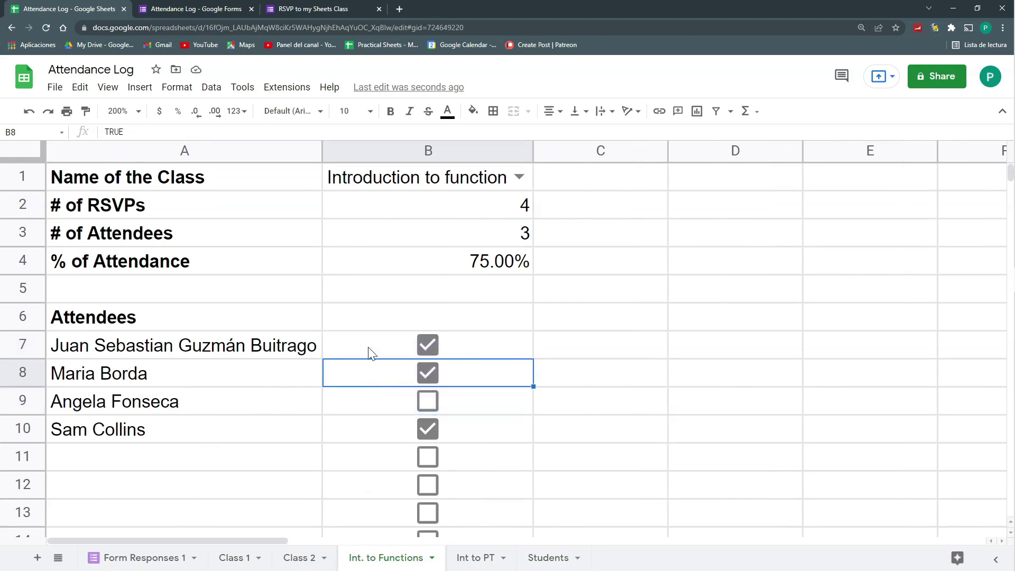
{"action": "left_click_drag", "start_coordinate": [370, 351], "coordinate": [392, 426]}
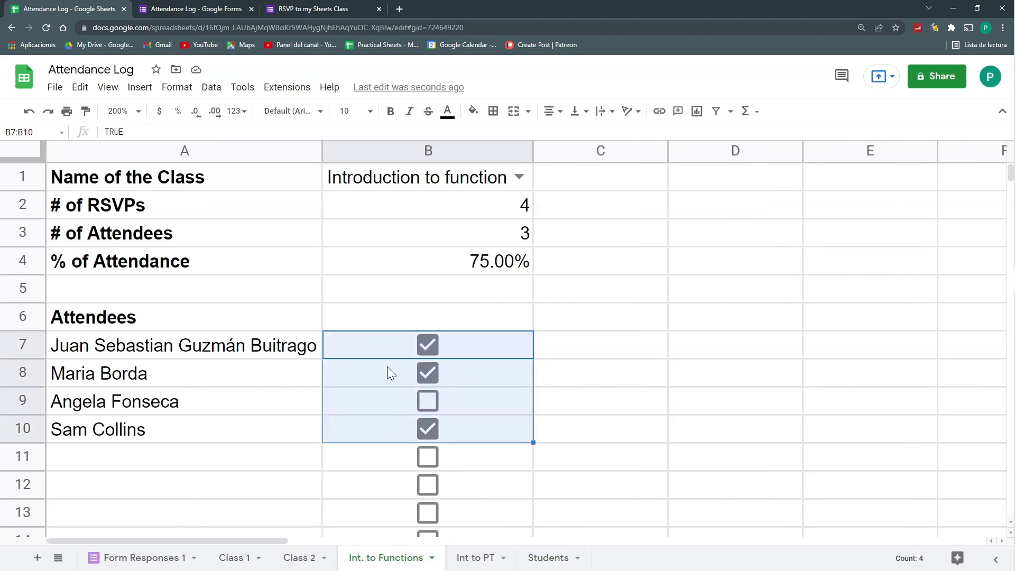
In C2, enter COUNTIFS matching Int. to Functions column A to Students A2 with column B equal to true
{"action": "left_click", "coordinate": [551, 556]}
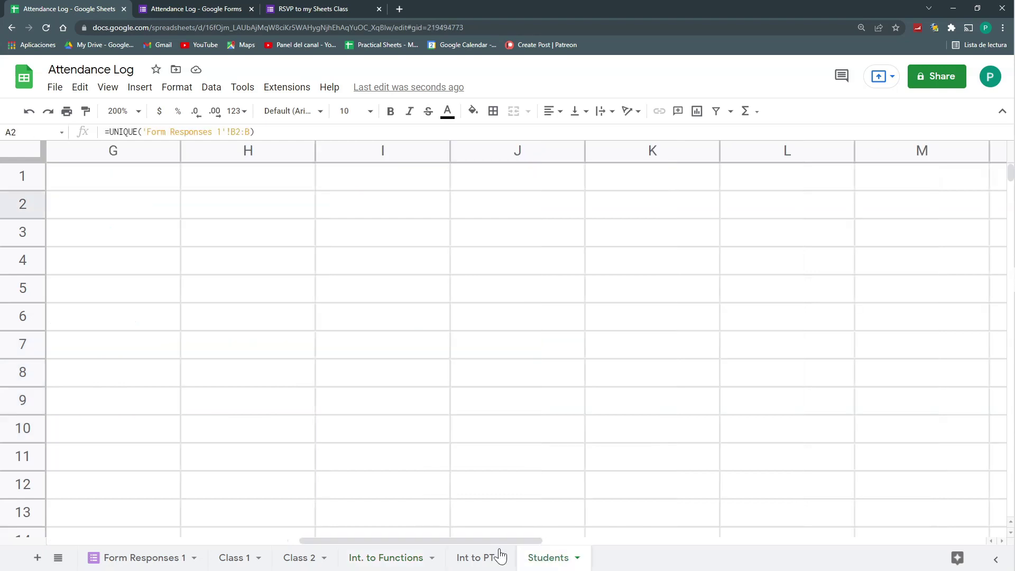
{"action": "left_click", "coordinate": [451, 556]}
{"action": "left_click", "coordinate": [523, 557]}
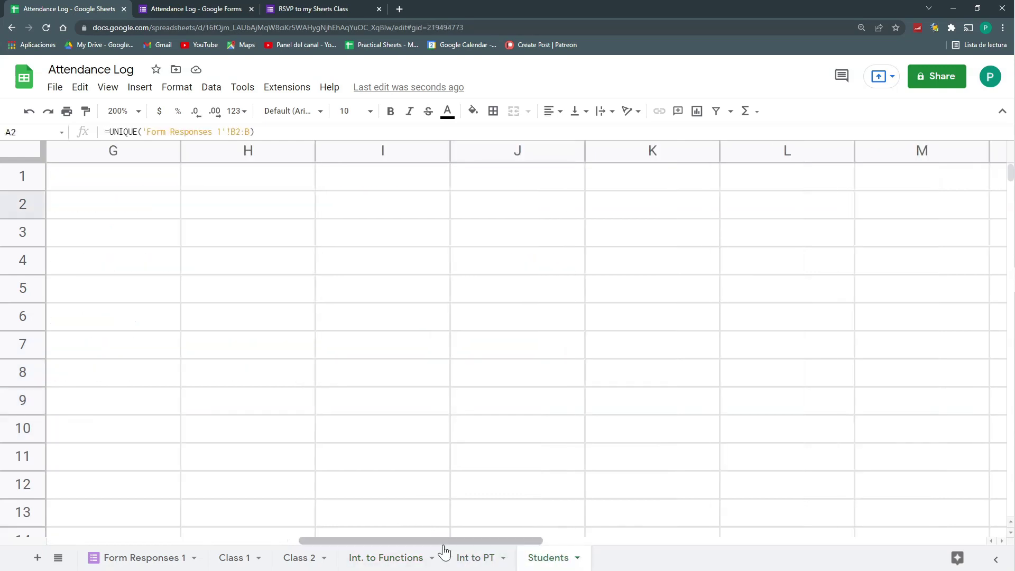
{"action": "left_click_drag", "start_coordinate": [440, 541], "coordinate": [201, 540]}
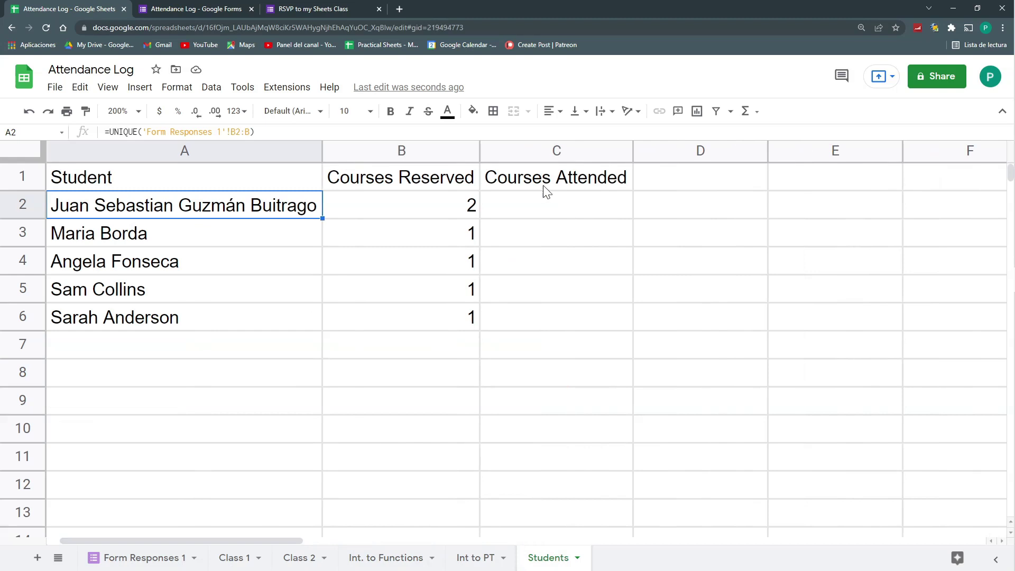
{"action": "left_click", "coordinate": [544, 204]}
{"action": "type", "text": "=COUNTIFS("}
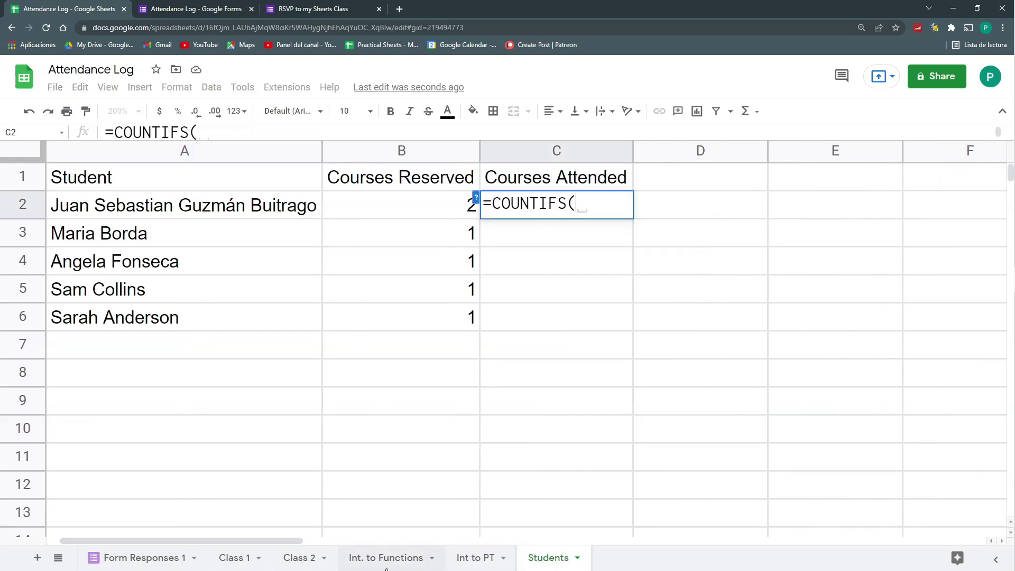
{"action": "left_click", "coordinate": [410, 559]}
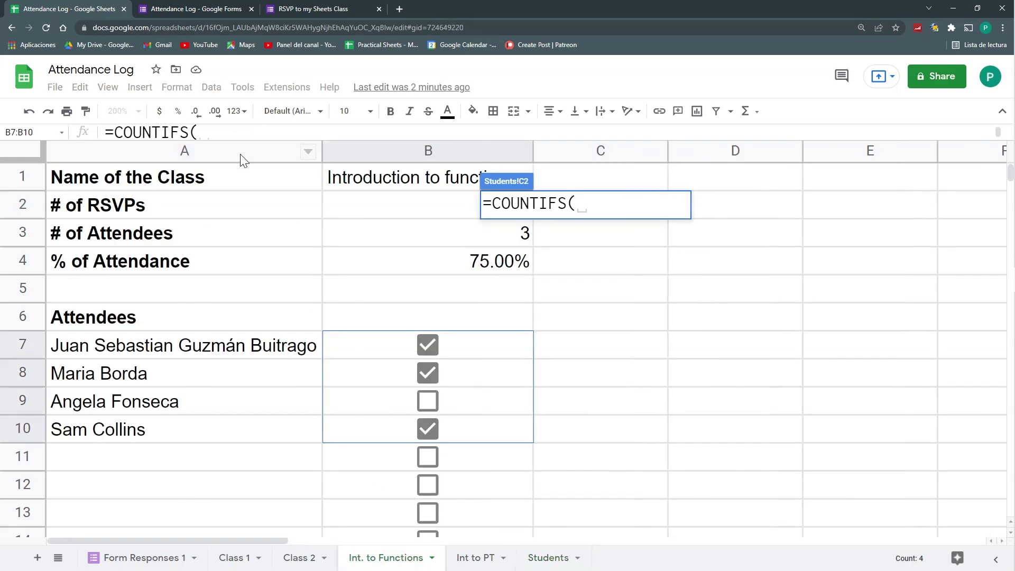
{"action": "left_click", "coordinate": [240, 153]}
{"action": "type", "text": ";"}
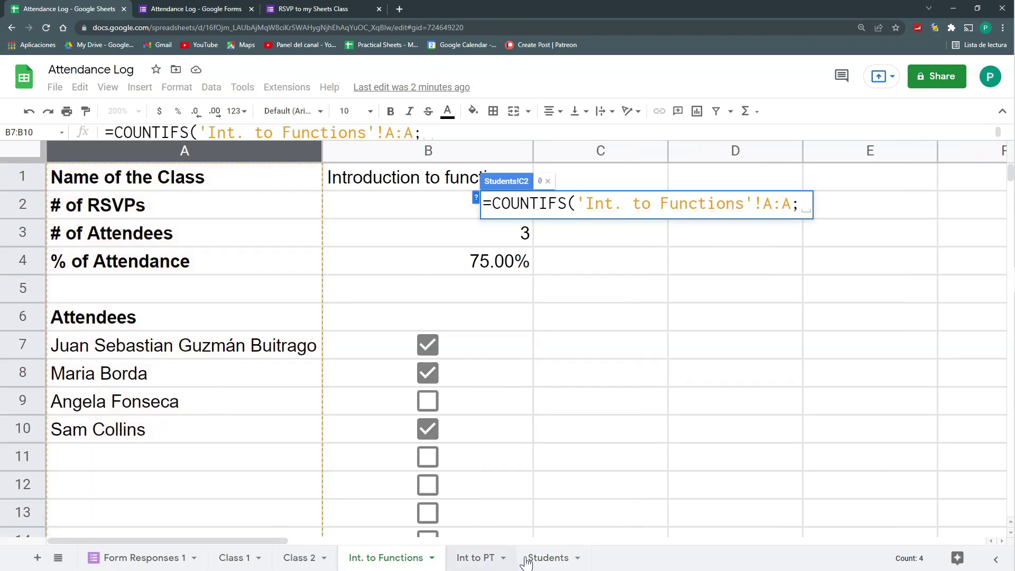
{"action": "left_click", "coordinate": [547, 559]}
{"action": "left_click", "coordinate": [254, 207]}
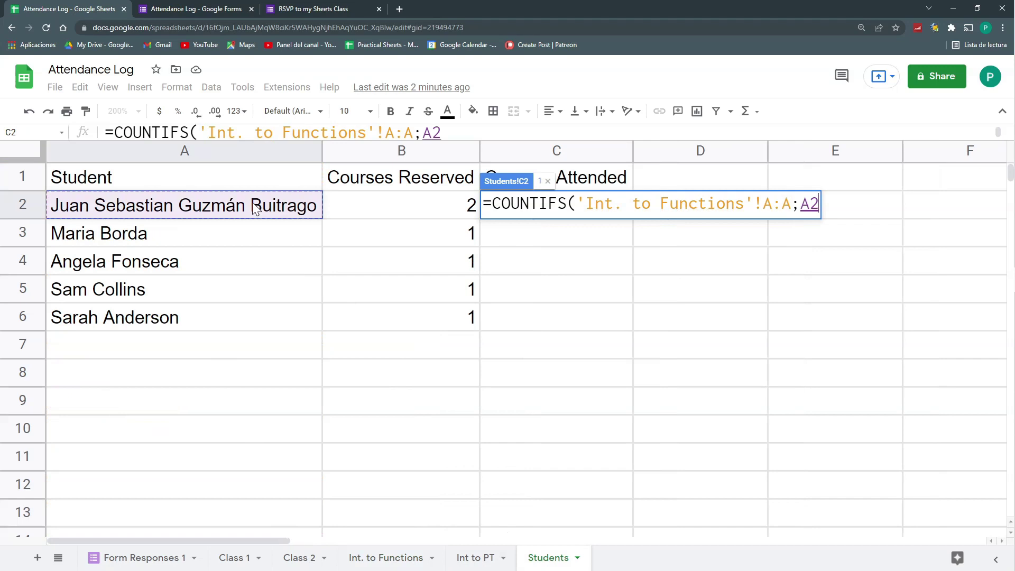
{"action": "type", "text": ";"}
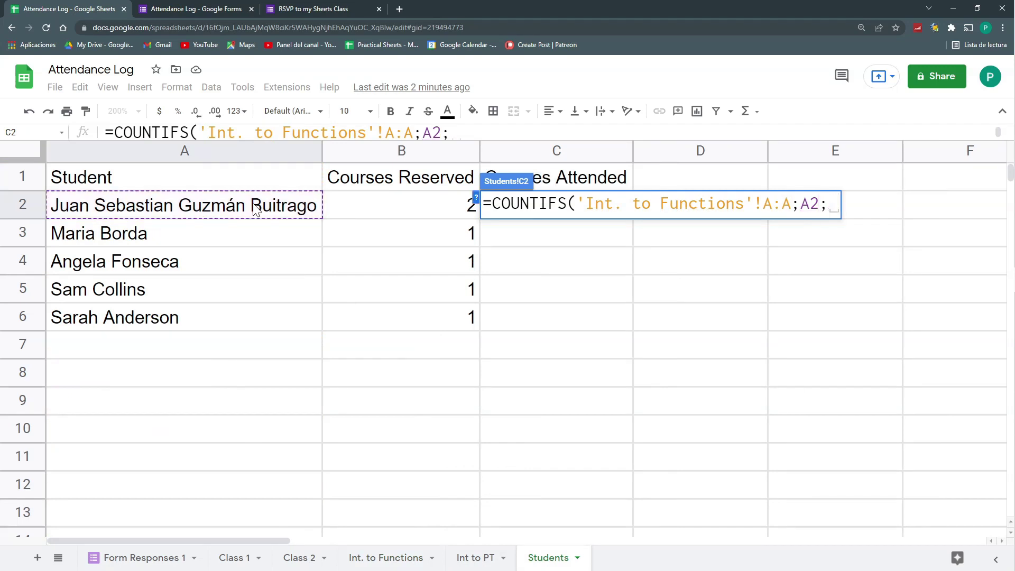
{"action": "left_click", "coordinate": [392, 559]}
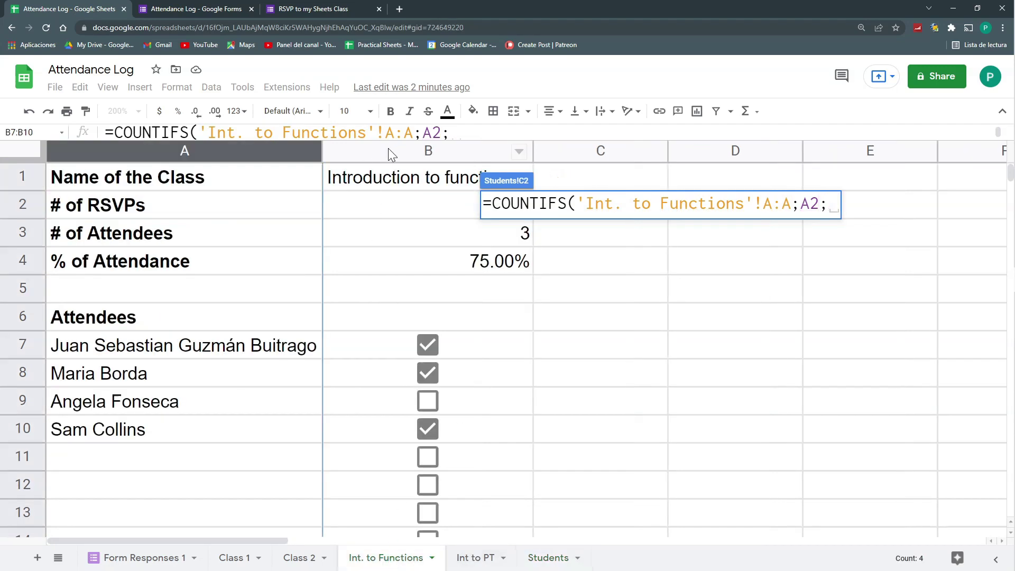
{"action": "left_click", "coordinate": [389, 151]}
{"action": "type", "text": "; true)"}
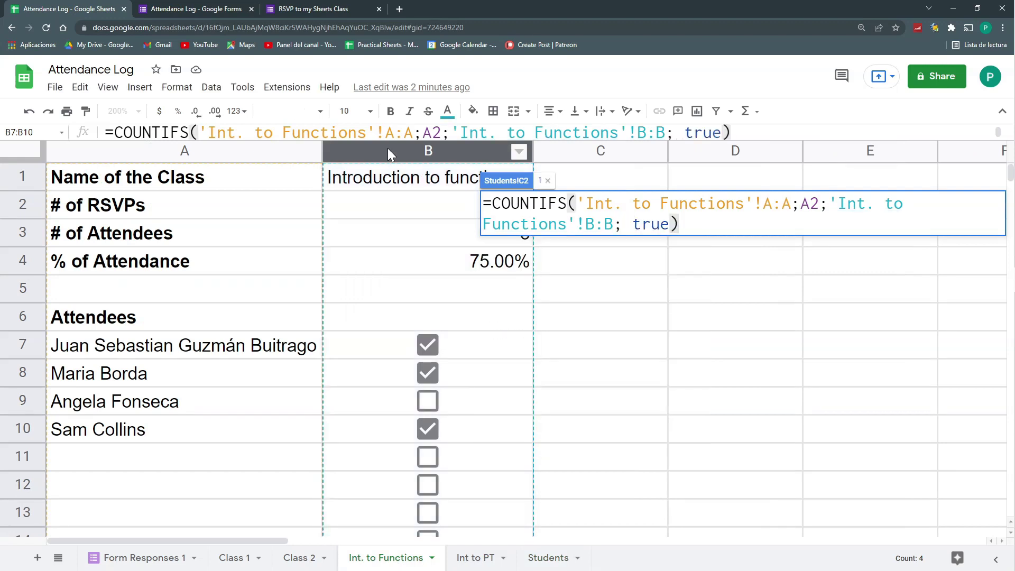
{"action": "key", "text": "Return"}
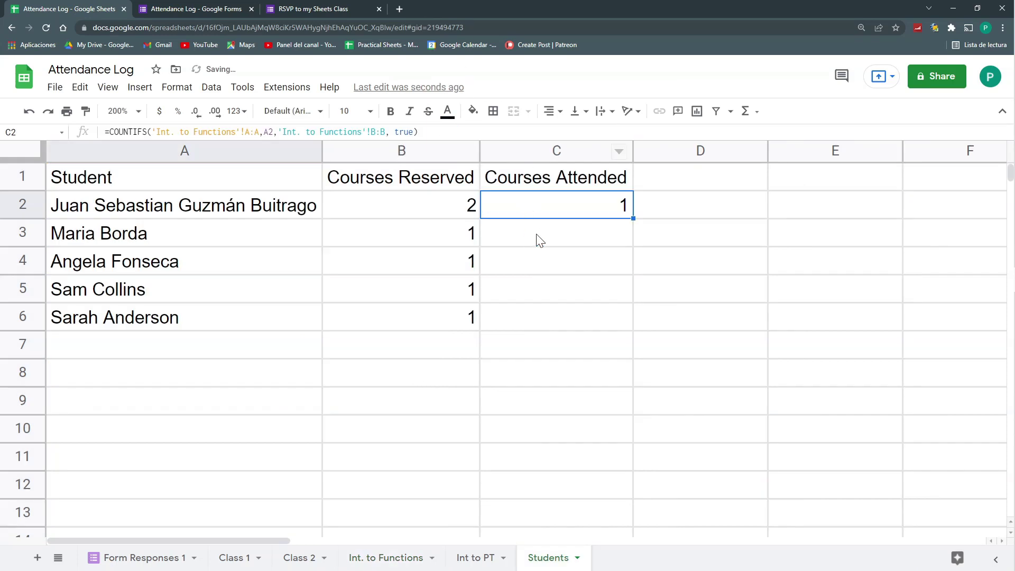
Append a copy of C2's COUNTIFS after a plus sign as a second count
{"action": "left_click", "coordinate": [377, 558]}
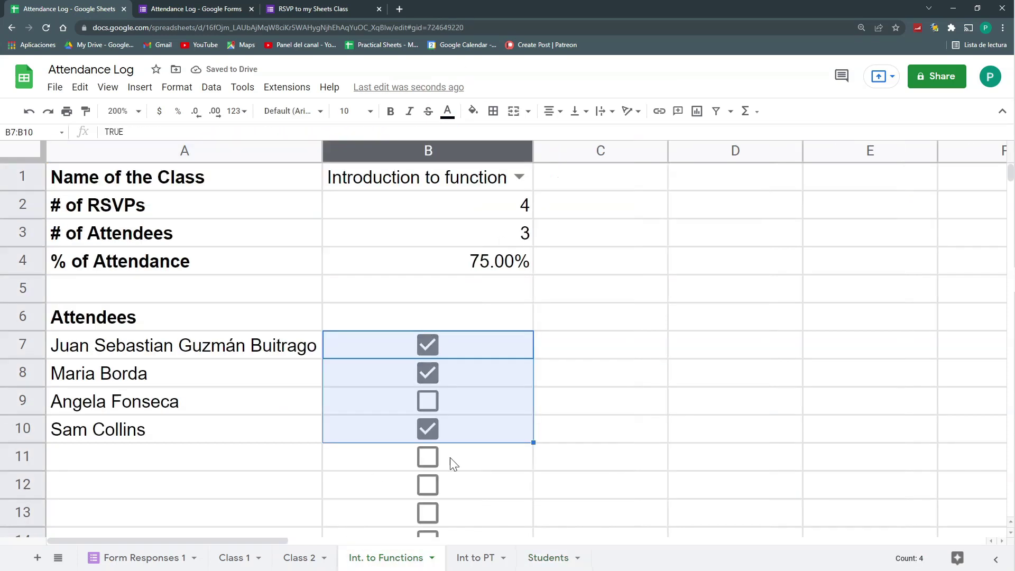
{"action": "left_click", "coordinate": [538, 565]}
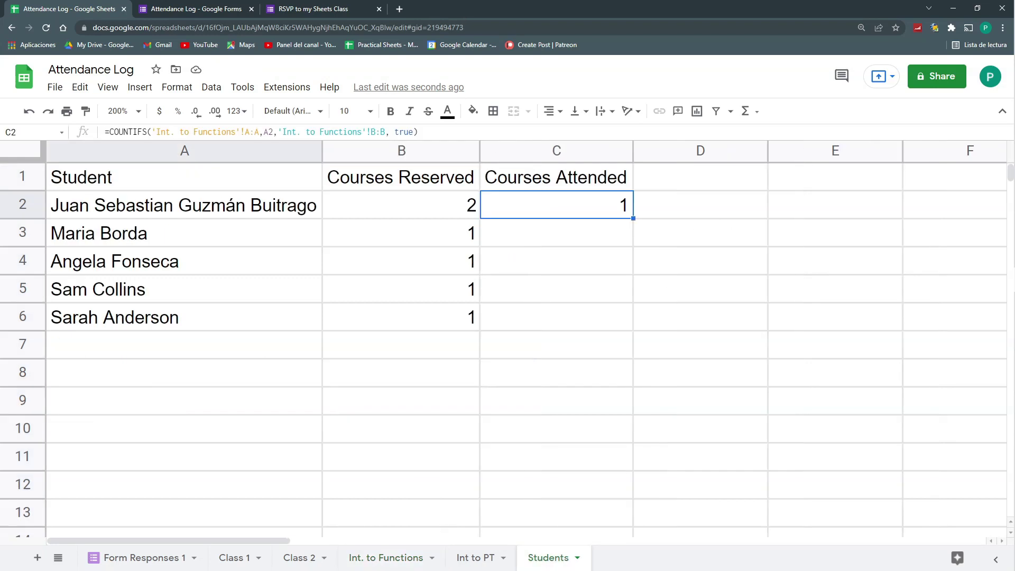
{"action": "double_click", "coordinate": [511, 194]}
{"action": "left_click", "coordinate": [503, 190], "text": "shift"}
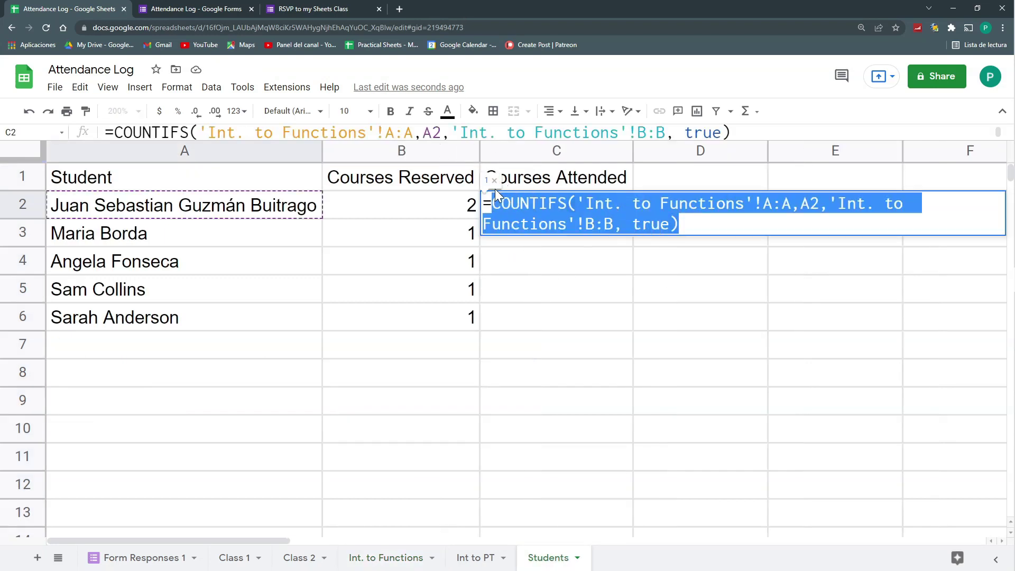
{"action": "key", "text": "Right"}
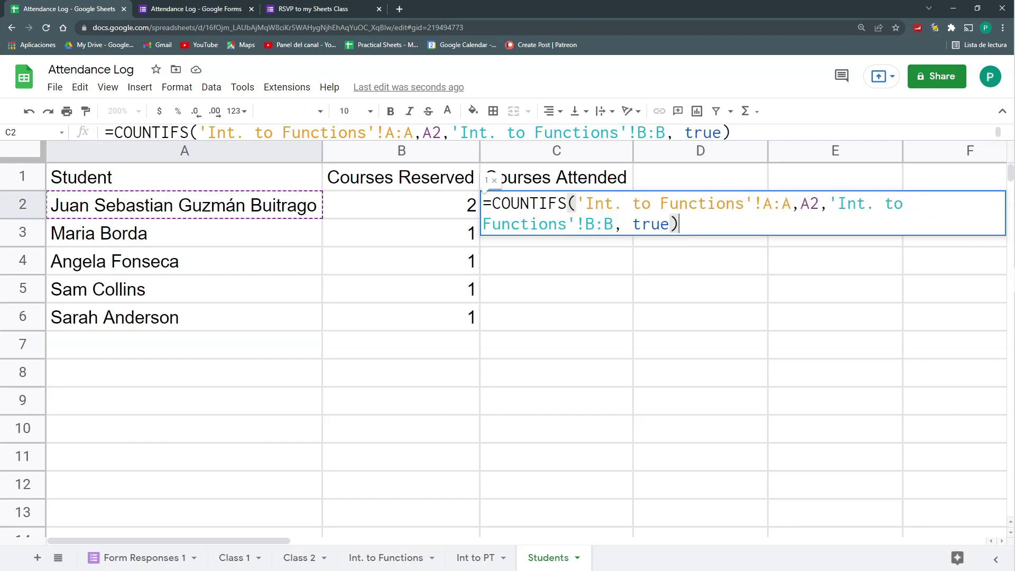
{"action": "type", "text": "+"}
{"action": "type", "text": "COUNTIFS('Int. to Functions'!A:A,A2,'Int. to Functions'!B:B, true)"}
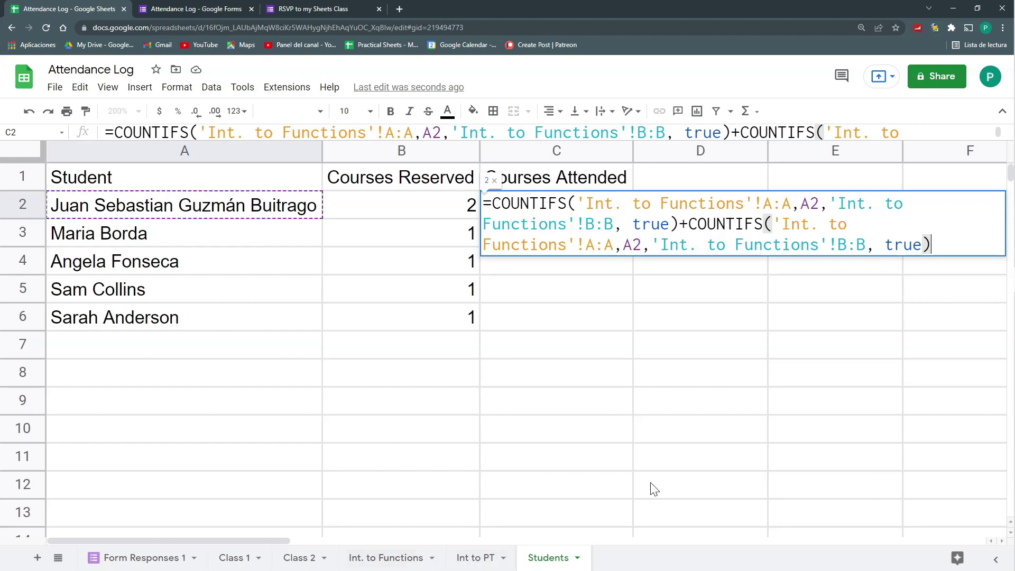
Point the second COUNTIFS's ranges at the Int to PT sheet instead of Int. to Functions
{"action": "left_click_drag", "start_coordinate": [567, 244], "coordinate": [483, 245]}
{"action": "type", "text": "PT"}
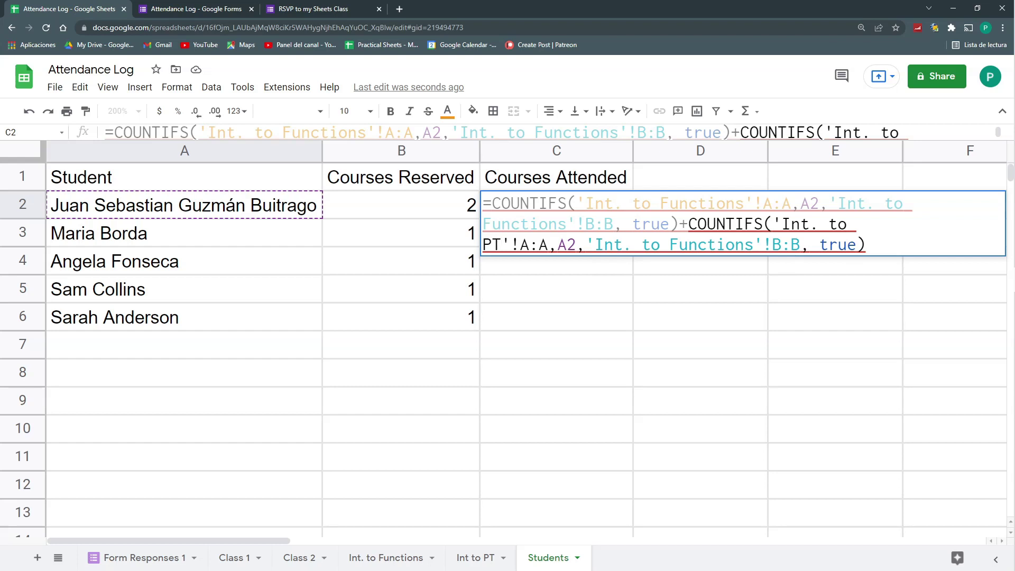
{"action": "left_click", "coordinate": [818, 222]}
{"action": "key", "text": "BackSpace"}
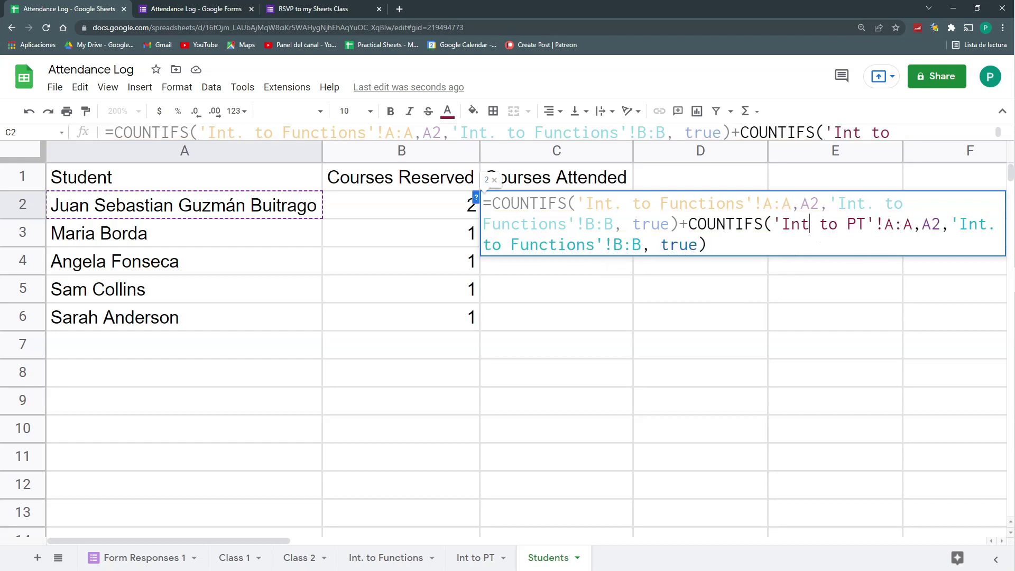
{"action": "key", "text": "End"}
{"action": "key", "text": "BackSpace"}
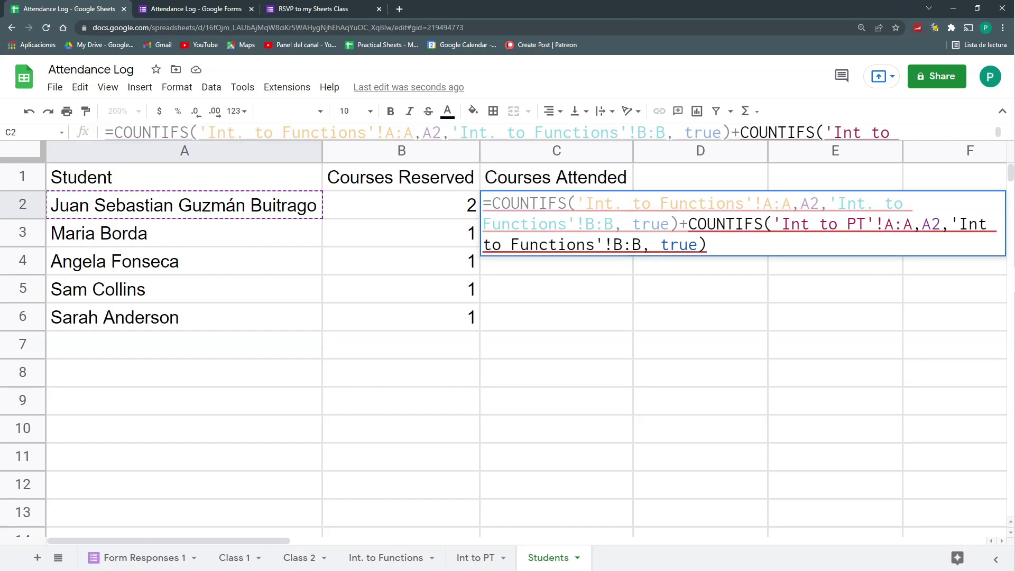
{"action": "left_click_drag", "start_coordinate": [595, 244], "coordinate": [511, 244]}
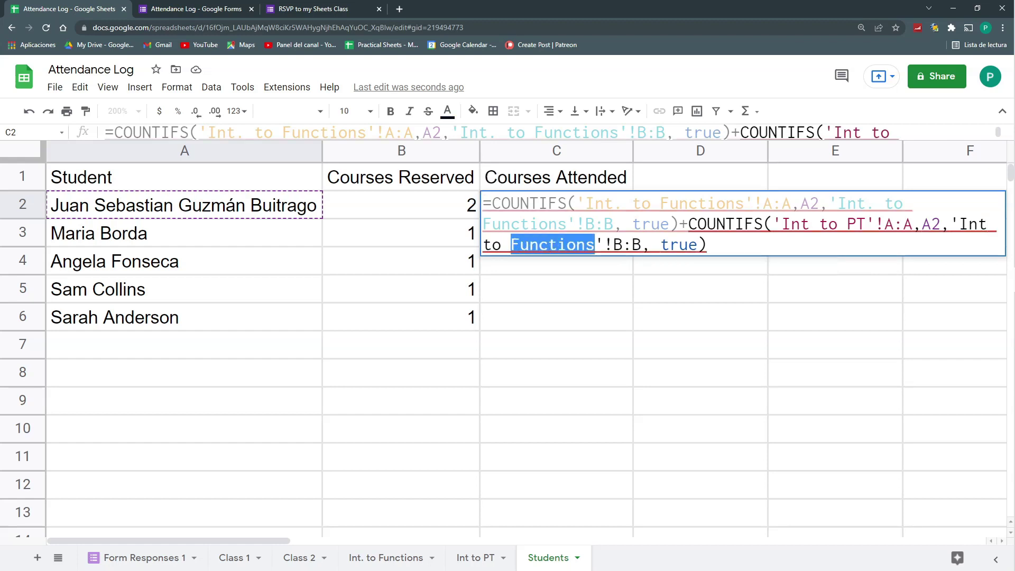
{"action": "type", "text": "PT"}
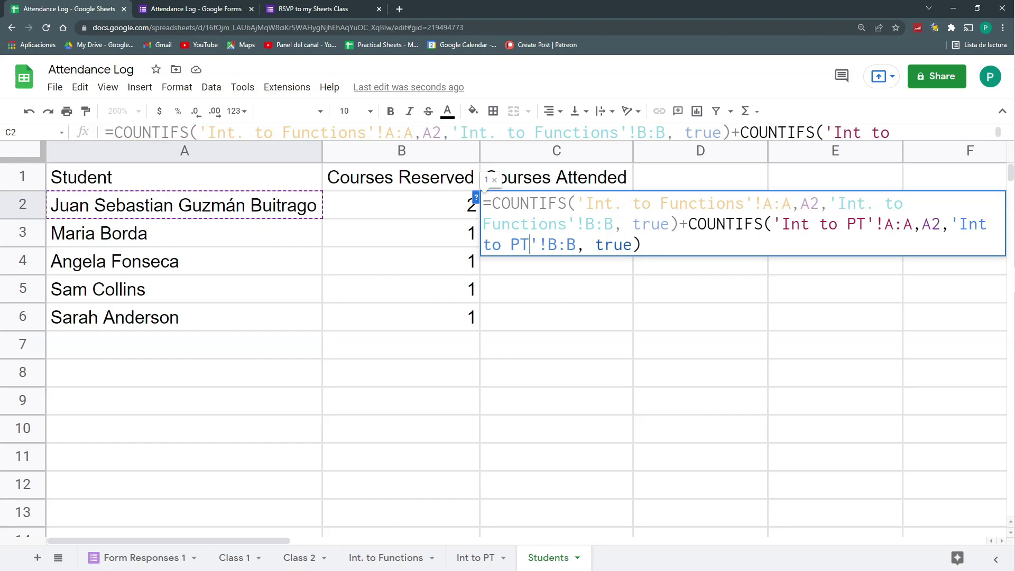
{"action": "key", "text": "Return"}
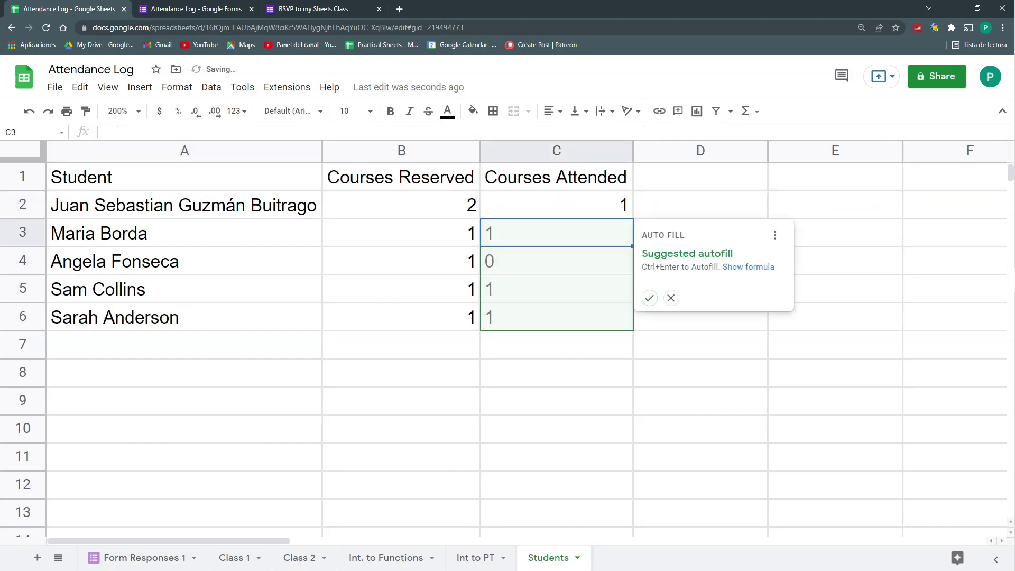
Accept the suggested autofill to copy the attended formula to C3:C6 and review the results
{"action": "left_click", "coordinate": [649, 299]}
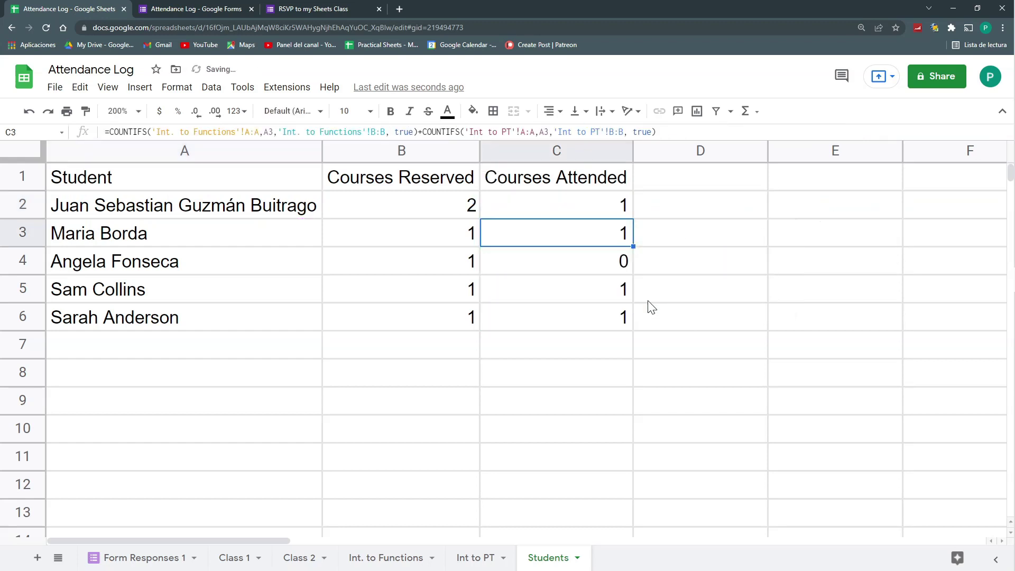
{"action": "left_click", "coordinate": [674, 356]}
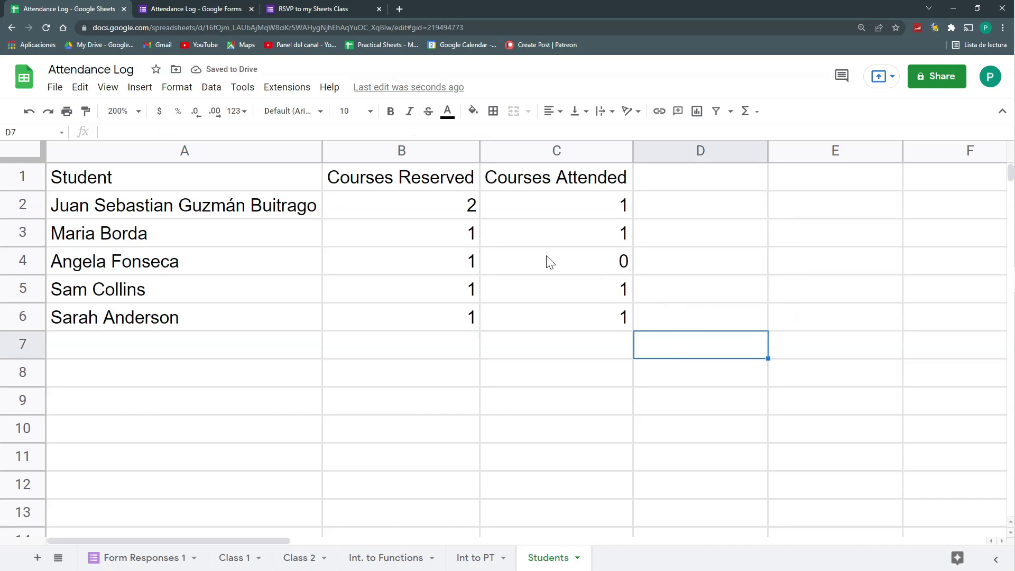
{"action": "left_click_drag", "start_coordinate": [460, 211], "coordinate": [474, 318]}
{"action": "left_click_drag", "start_coordinate": [535, 216], "coordinate": [557, 319]}
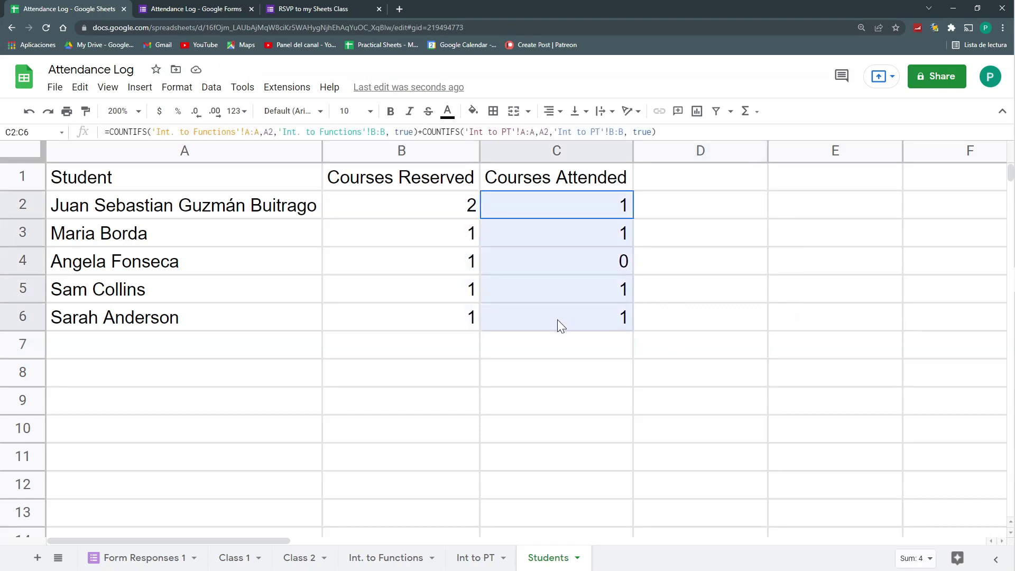
{"action": "left_click", "coordinate": [664, 181]}
Add a '% of Attendance' header in D1 with =C2/B2 formatted as percent, filled down to D6
{"action": "type", "text": "% "}
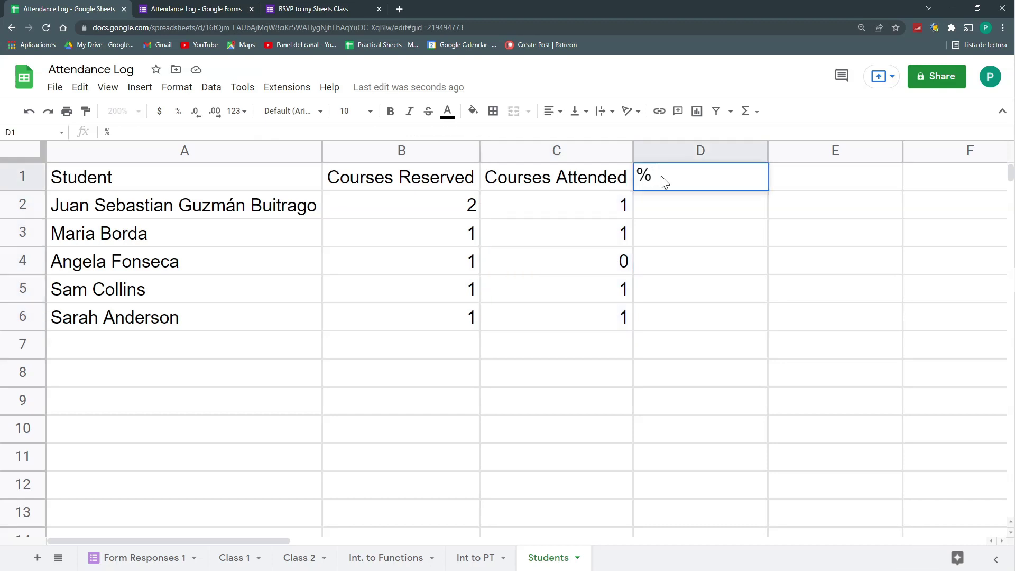
{"action": "type", "text": "of Attendance"}
{"action": "key", "text": "Return"}
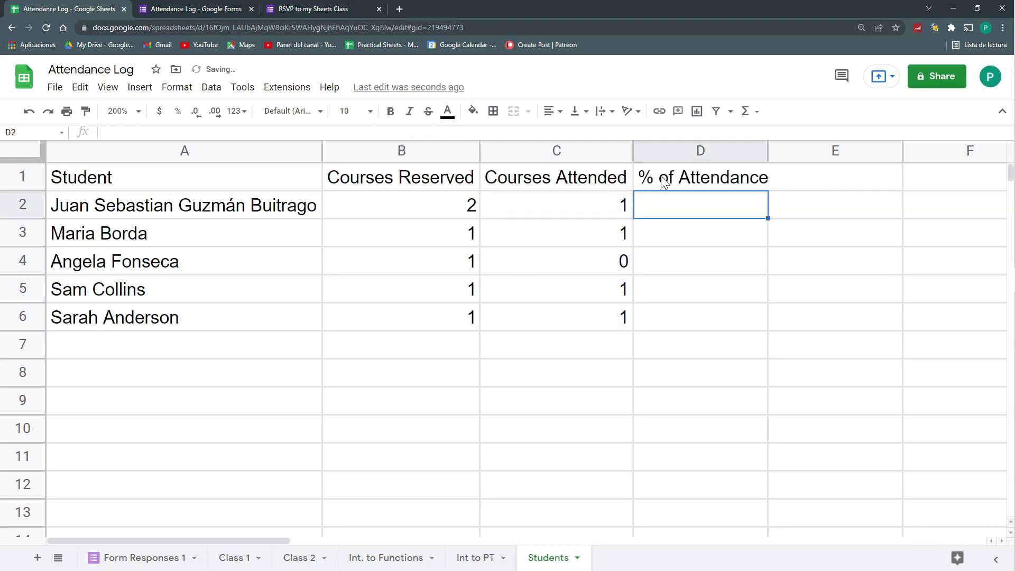
{"action": "type", "text": "=C2"}
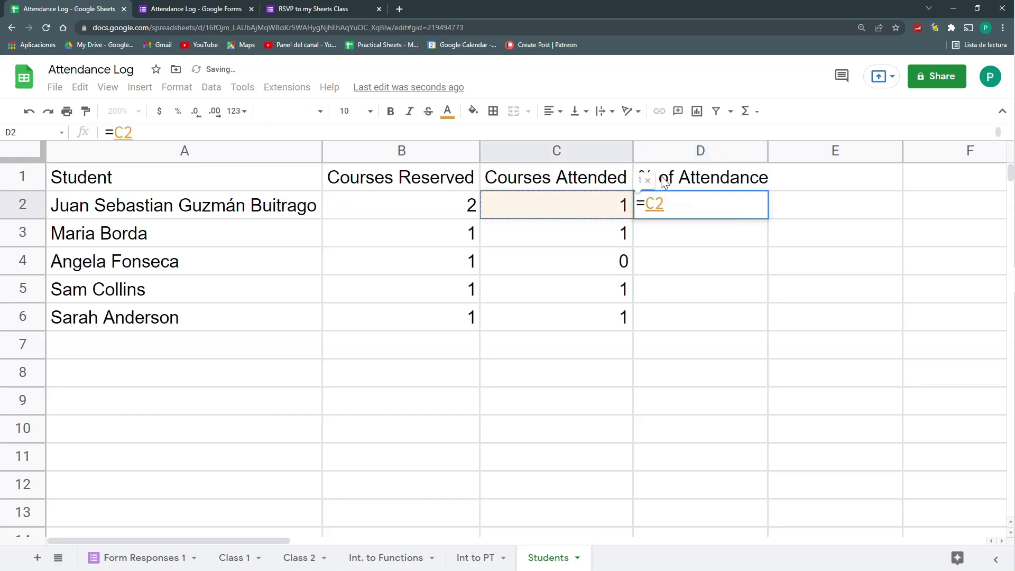
{"action": "type", "text": "/B2"}
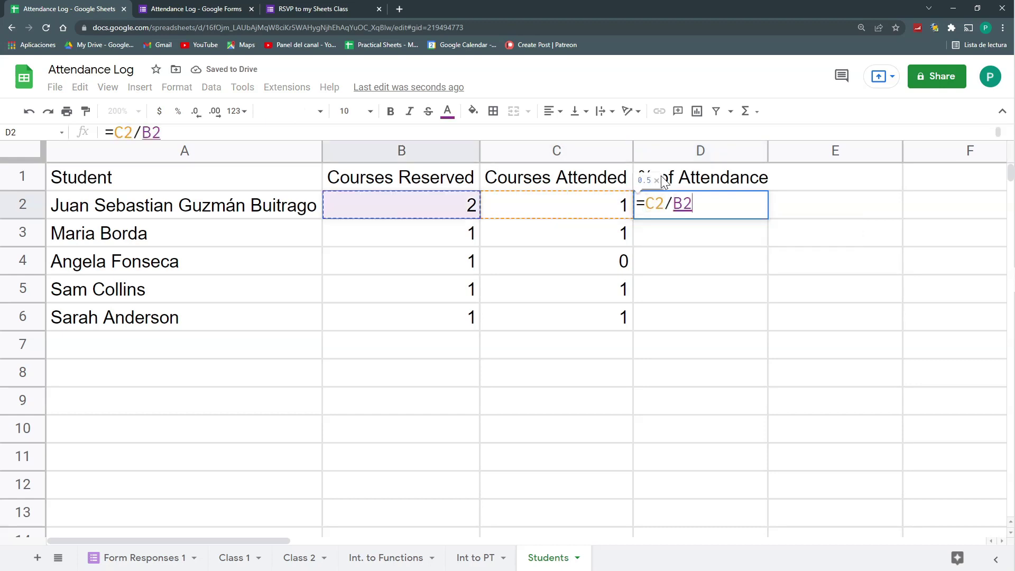
{"action": "key", "text": "Return"}
{"action": "key", "text": "Escape"}
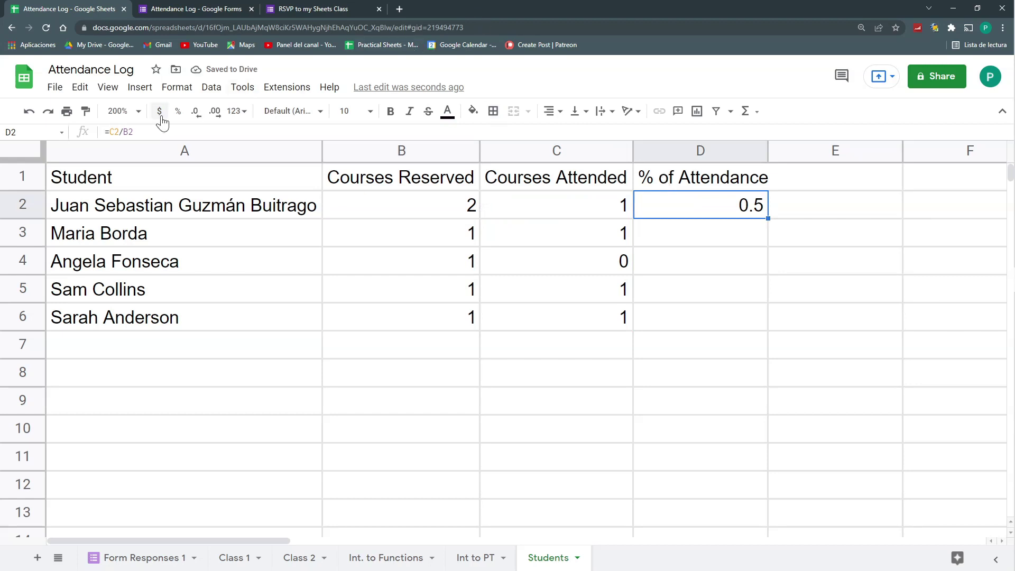
{"action": "left_click", "coordinate": [178, 111]}
{"action": "left_click_drag", "start_coordinate": [767, 218], "coordinate": [771, 313]}
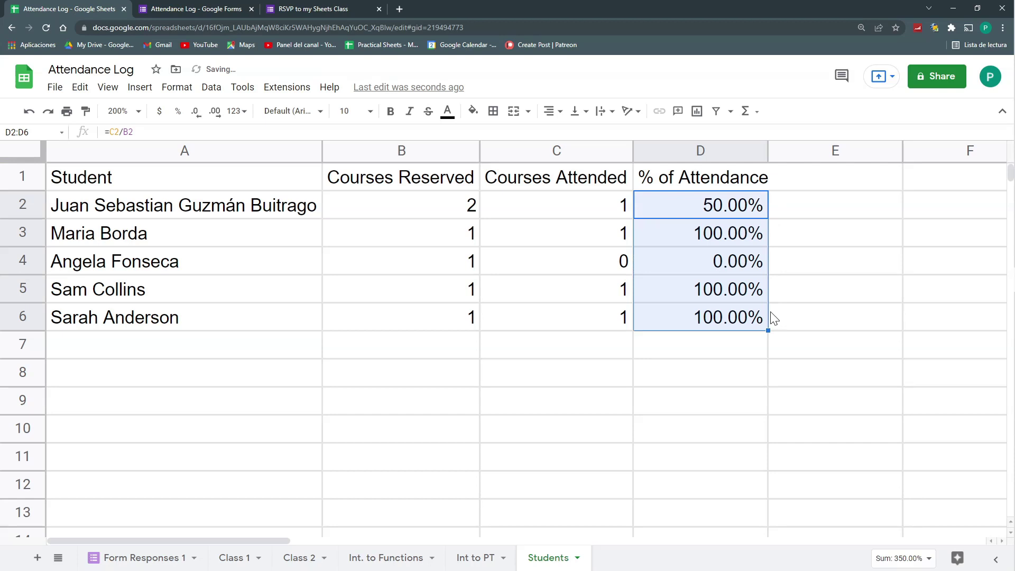
{"action": "left_click", "coordinate": [416, 150]}
Insert a 'Courses in the plan' column before Courses Reserved, filled with 10 to row 6 and auto-fitted
{"action": "right_click", "coordinate": [417, 150]}
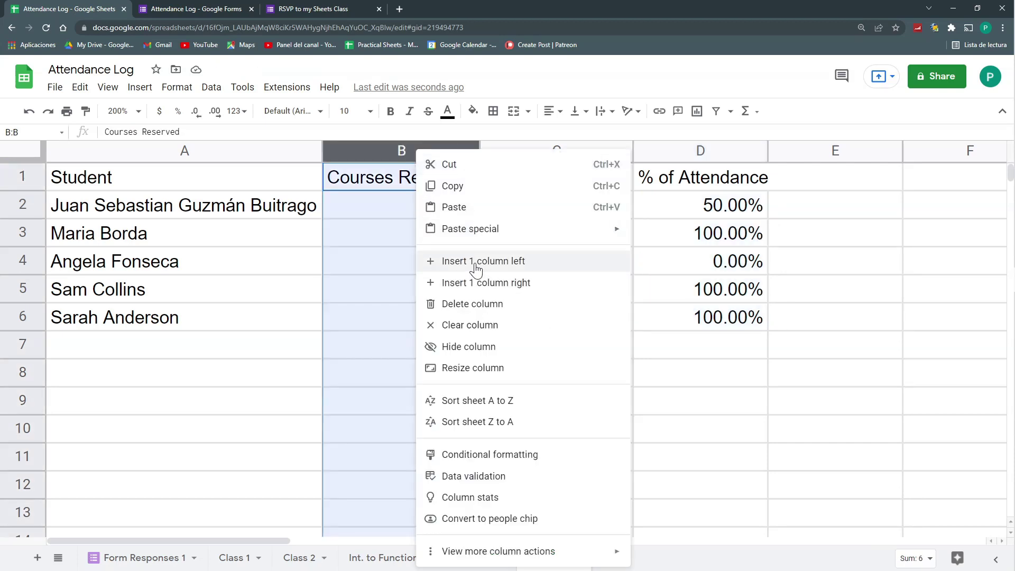
{"action": "left_click", "coordinate": [476, 268]}
{"action": "left_click", "coordinate": [444, 185]}
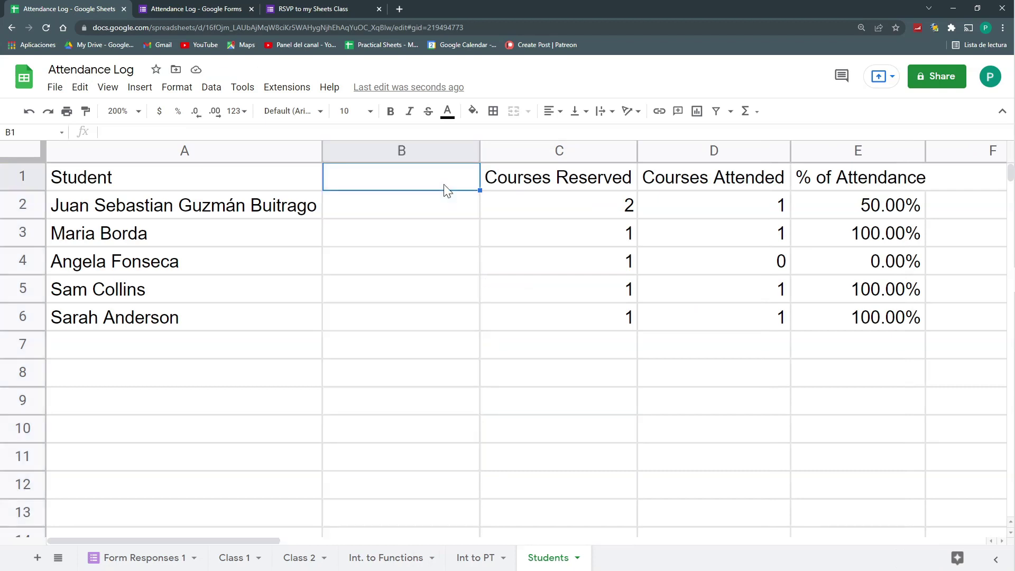
{"action": "type", "text": "Courses in the plan"}
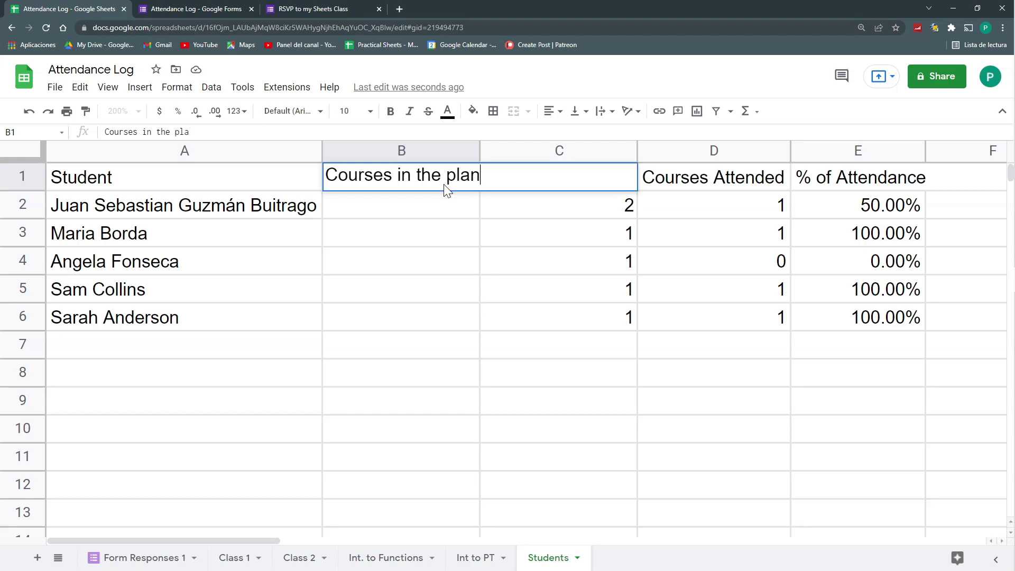
{"action": "key", "text": "Return"}
{"action": "type", "text": "10"}
{"action": "key", "text": "Return"}
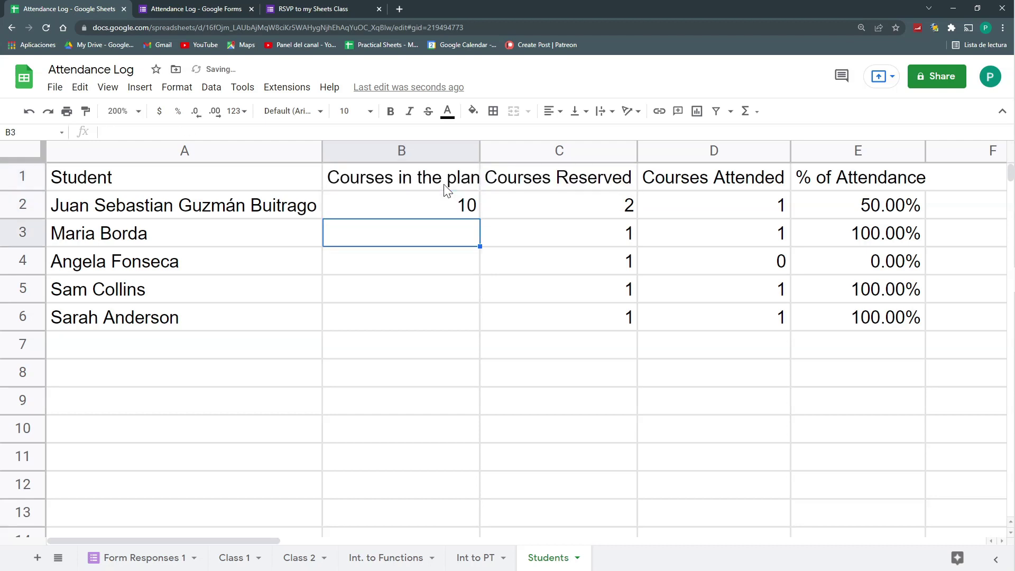
{"action": "left_click", "coordinate": [468, 203]}
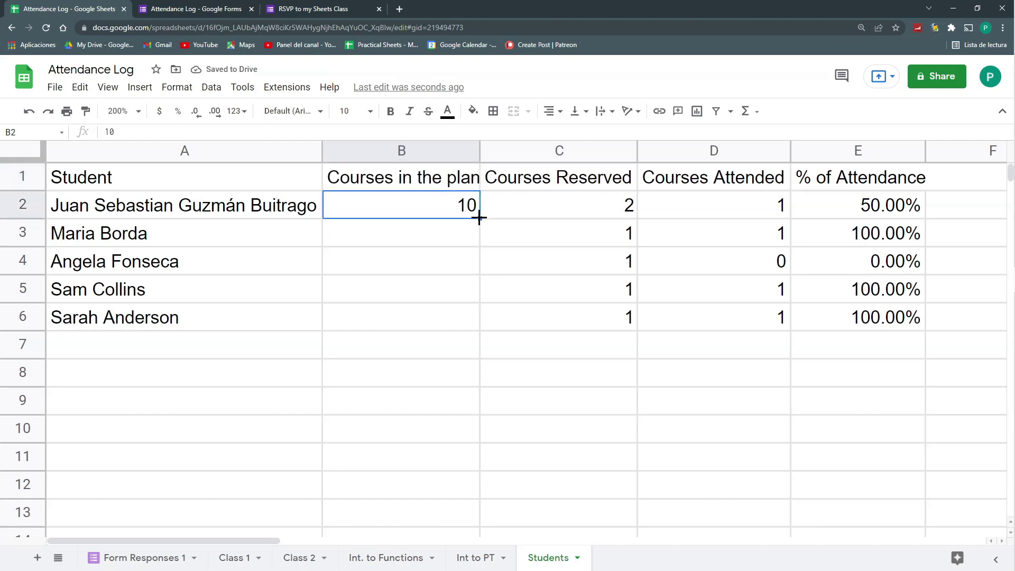
{"action": "left_click_drag", "start_coordinate": [479, 218], "coordinate": [489, 326]}
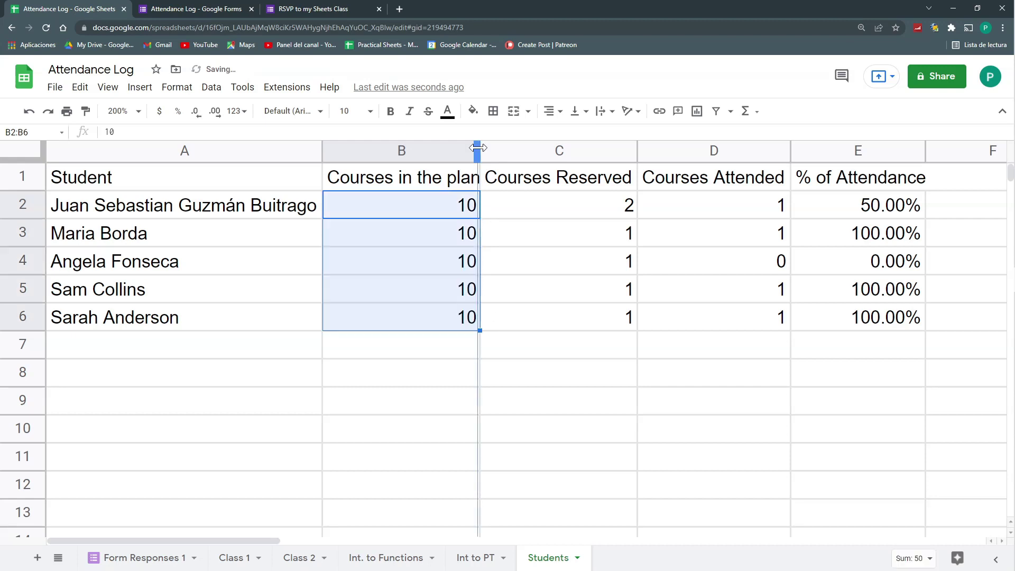
{"action": "double_click", "coordinate": [478, 149]}
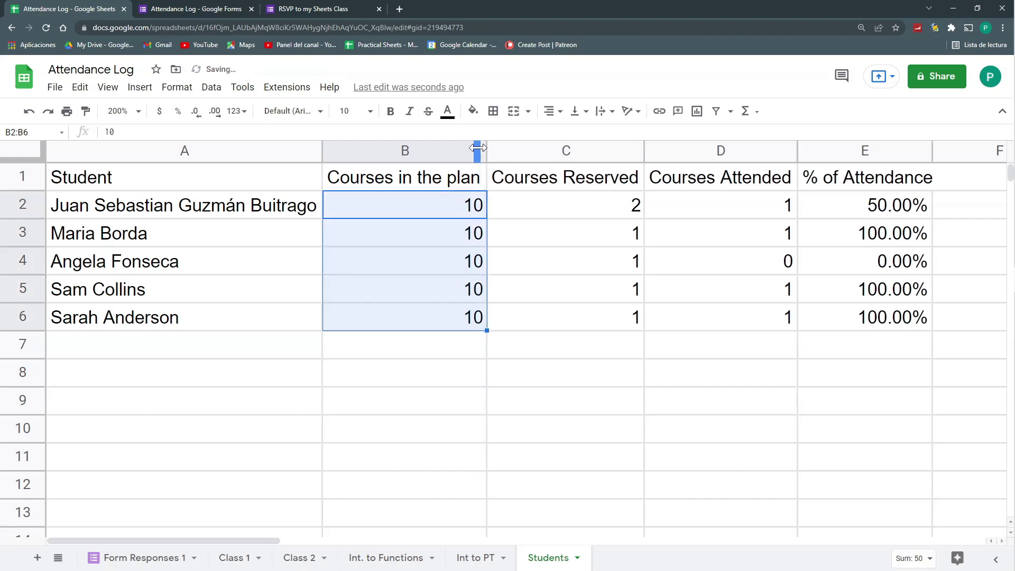
Review the shifted formulas in C3 and row 2 of the Students sheet
{"action": "left_click", "coordinate": [581, 240]}
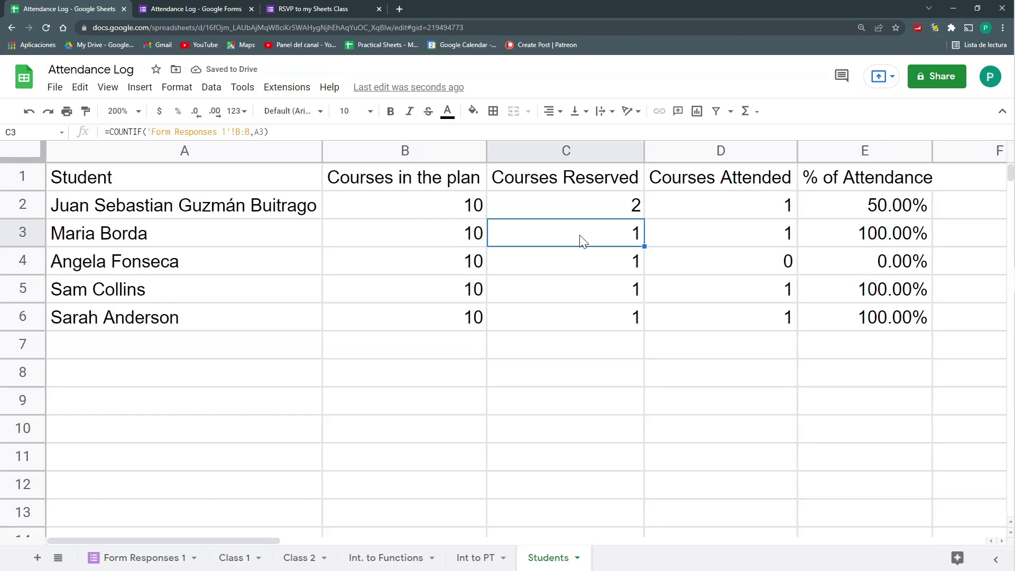
{"action": "key", "text": "Up"}
{"action": "key", "text": "Right"}
{"action": "key", "text": "Right"}
{"action": "key", "text": "Right"}
{"action": "key", "text": "Left"}
{"action": "key", "text": "Left"}
{"action": "key", "text": "Left"}
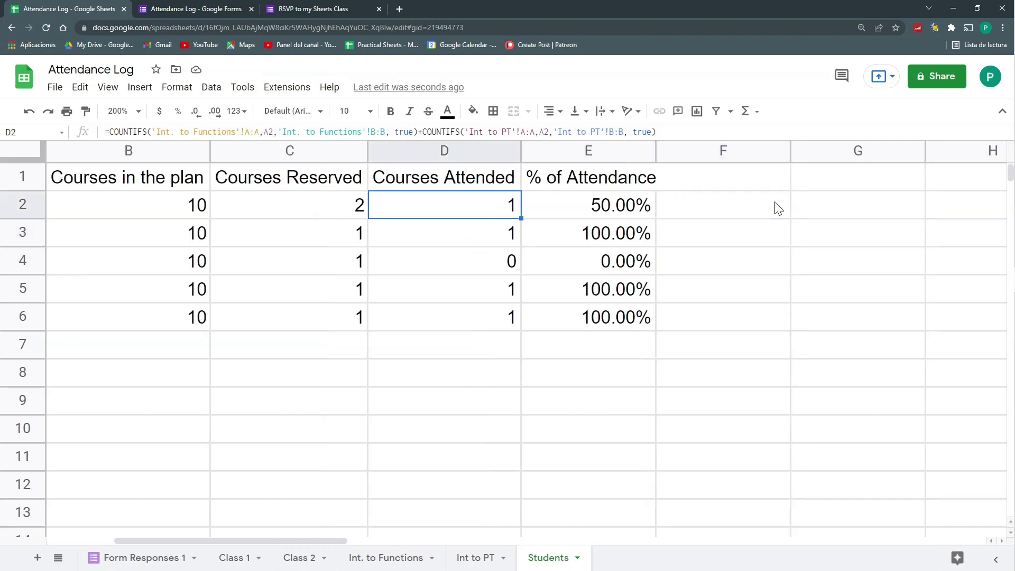
Turn on text wrapping for the Students sheet's header row (row 1)
{"action": "scroll", "coordinate": [776, 207], "scroll_direction": "left", "scroll_amount": 2}
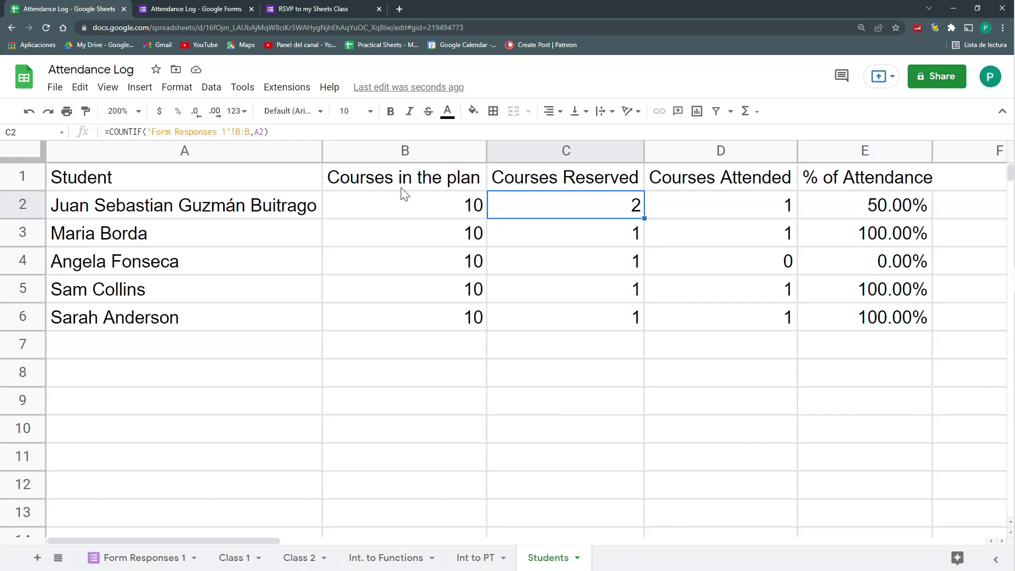
{"action": "left_click", "coordinate": [34, 176]}
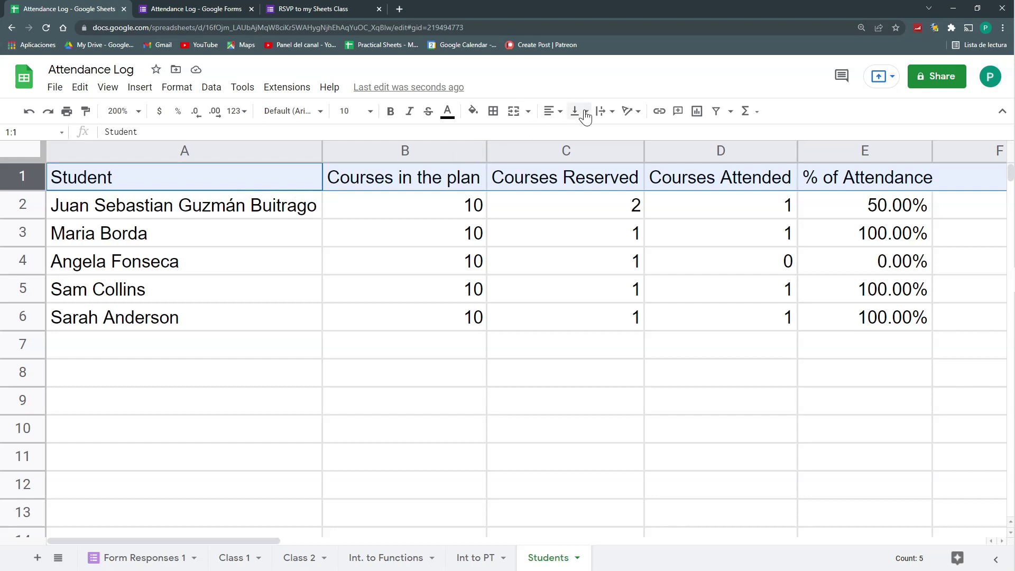
{"action": "left_click", "coordinate": [606, 110]}
{"action": "left_click", "coordinate": [606, 132]}
Narrow the Courses in the plan and Courses Reserved columns so their headings span two lines
{"action": "left_click", "coordinate": [565, 233]}
{"action": "left_click_drag", "start_coordinate": [486, 150], "coordinate": [423, 151]}
{"action": "left_click_drag", "start_coordinate": [584, 150], "coordinate": [527, 150]}
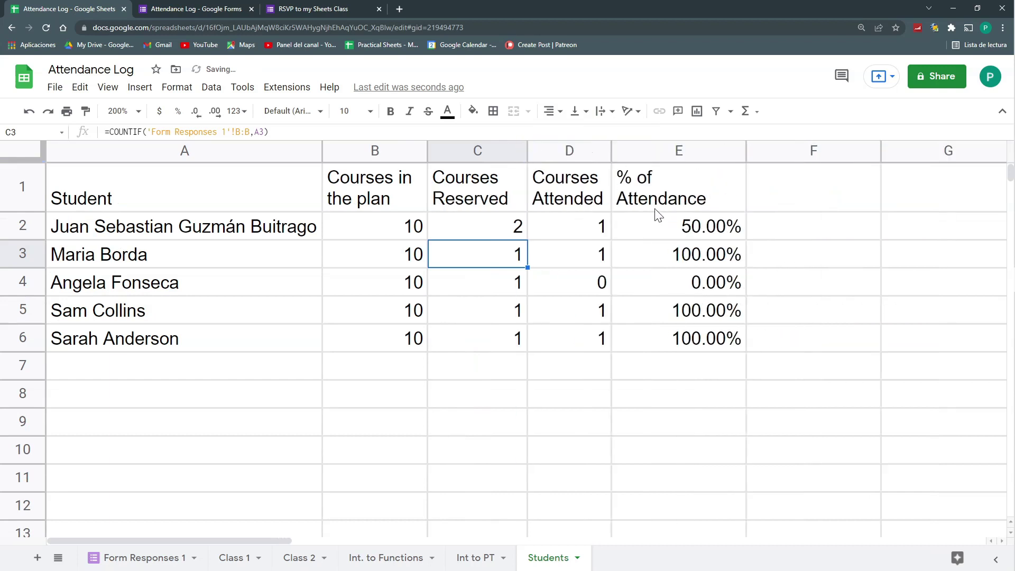